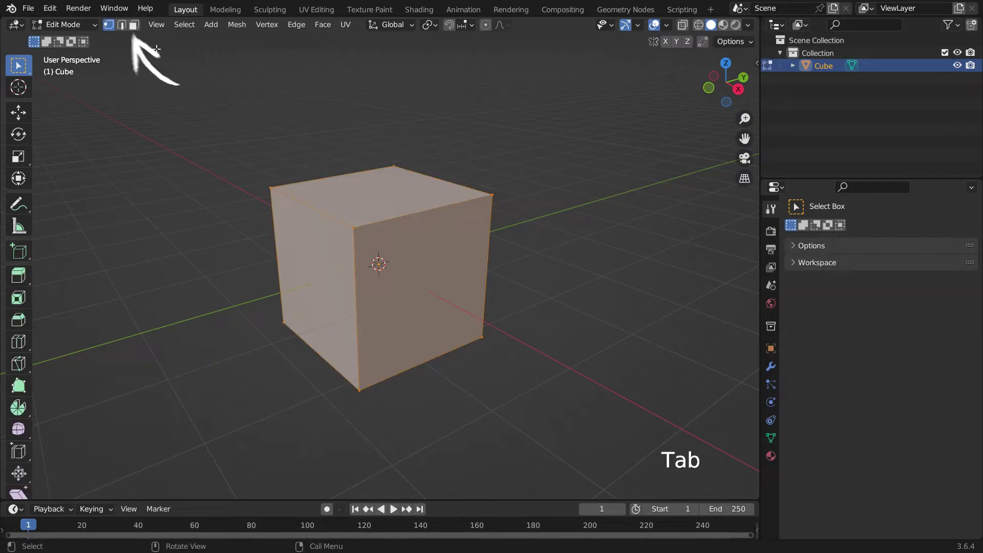
# Delete the cube's top face and its front face on the negative Y side
pyautogui.click(134, 25)
pyautogui.click(374, 205)
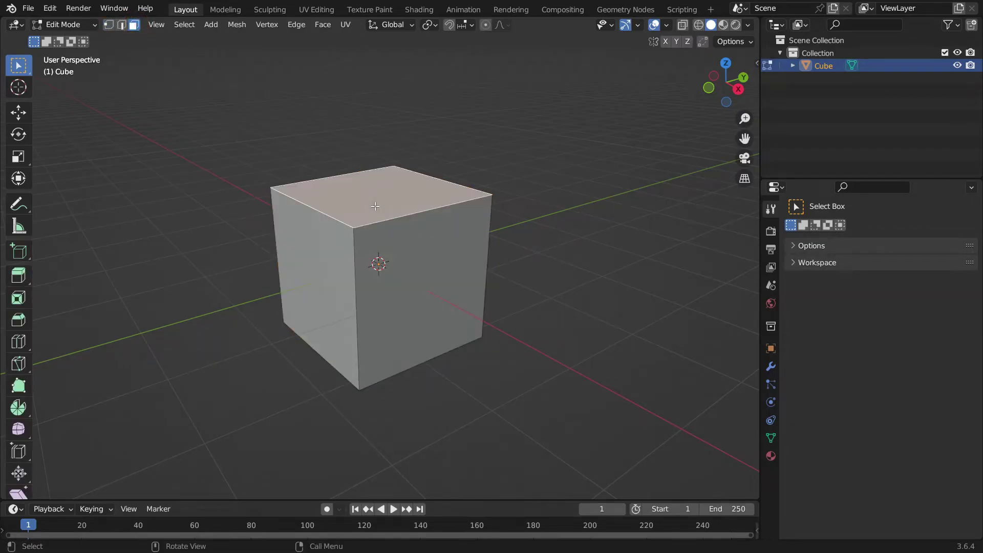
pyautogui.keyDown('shift'); pyautogui.click(333, 266); pyautogui.keyUp('shift')
pyautogui.press('Delete')
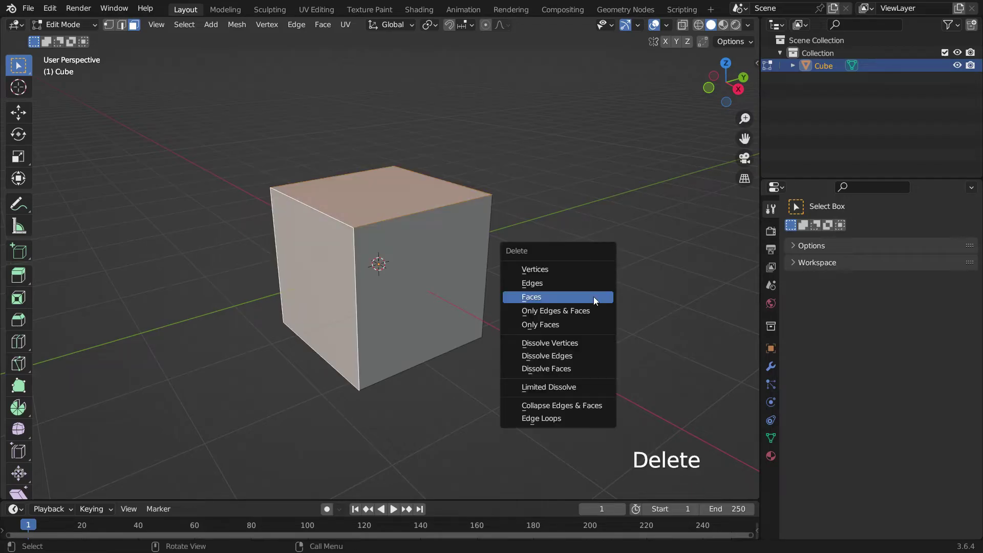
pyautogui.click(594, 297)
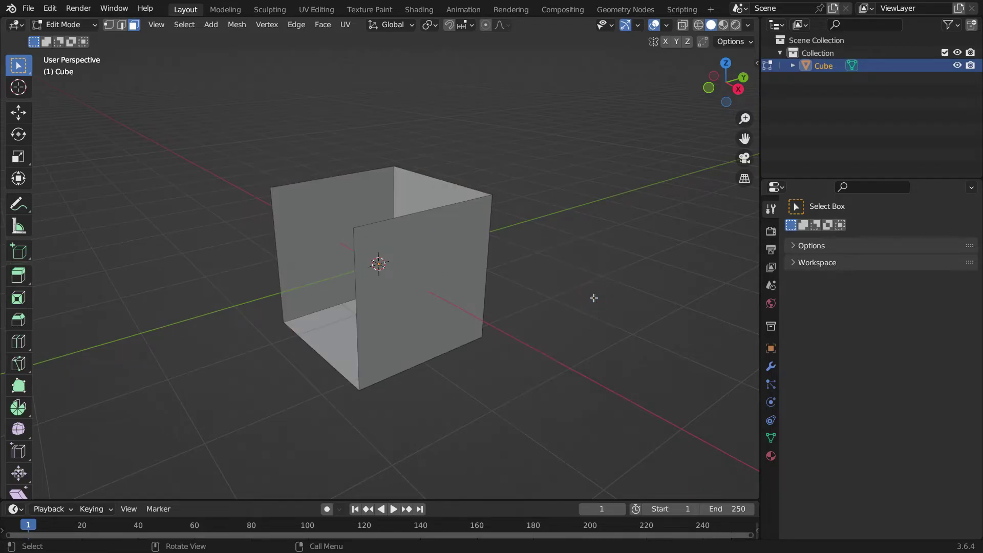
# Subdivide all remaining faces of the open cube once
pyautogui.press('a')
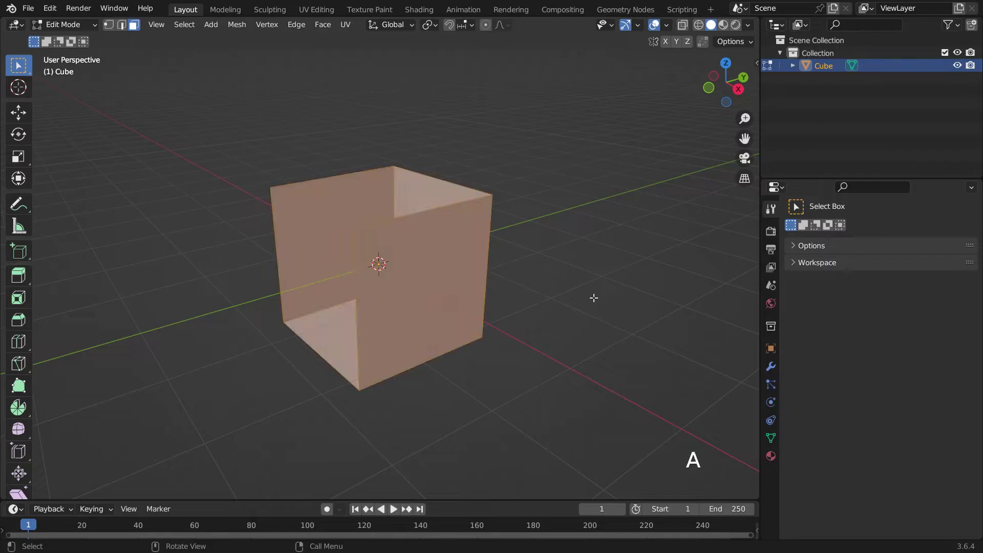
pyautogui.rightClick(612, 164)
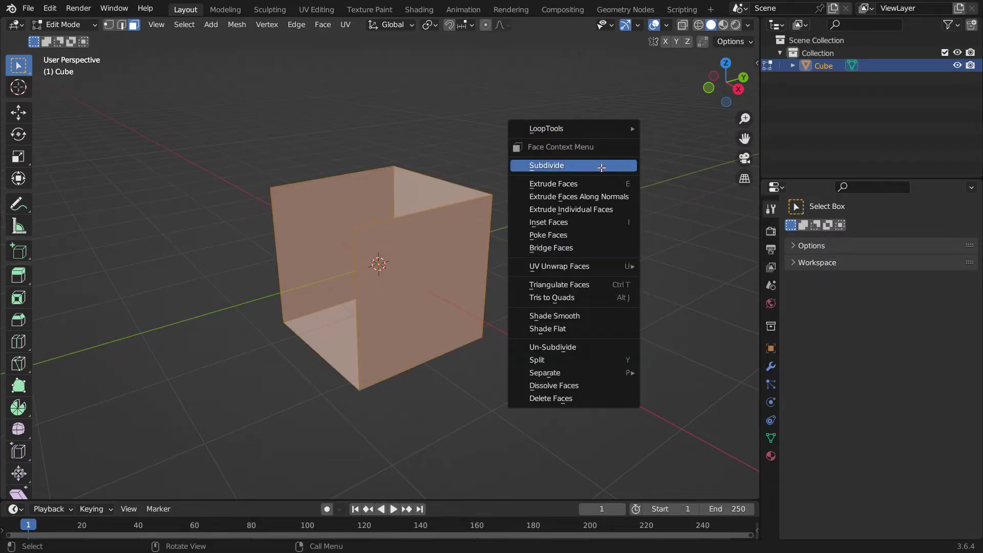
pyautogui.click(601, 168)
# Lower the upper front face of both side walls along the Z axis to form the armrest height
pyautogui.click(318, 220)
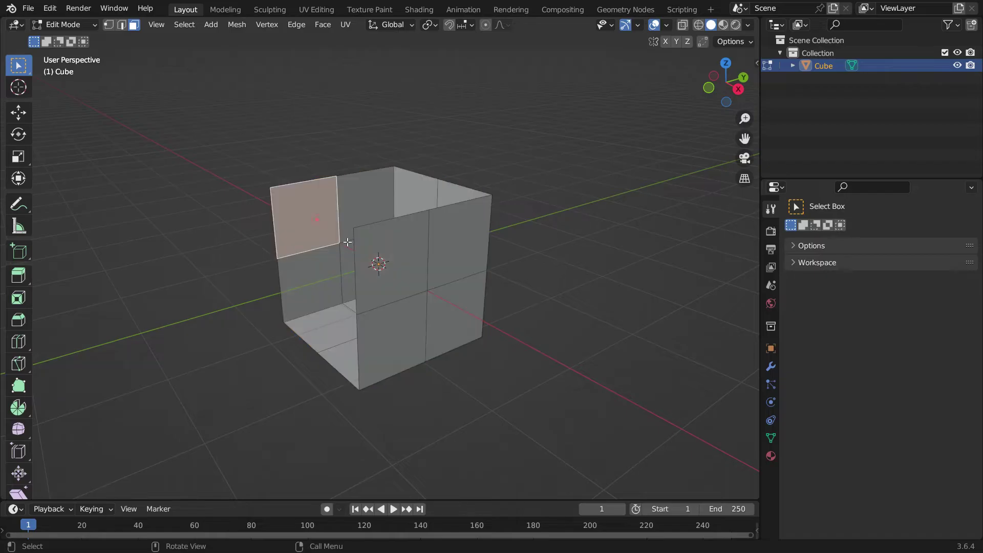
pyautogui.keyDown('shift'); pyautogui.click(404, 246); pyautogui.keyUp('shift')
pyautogui.press('g')
pyautogui.press('z')
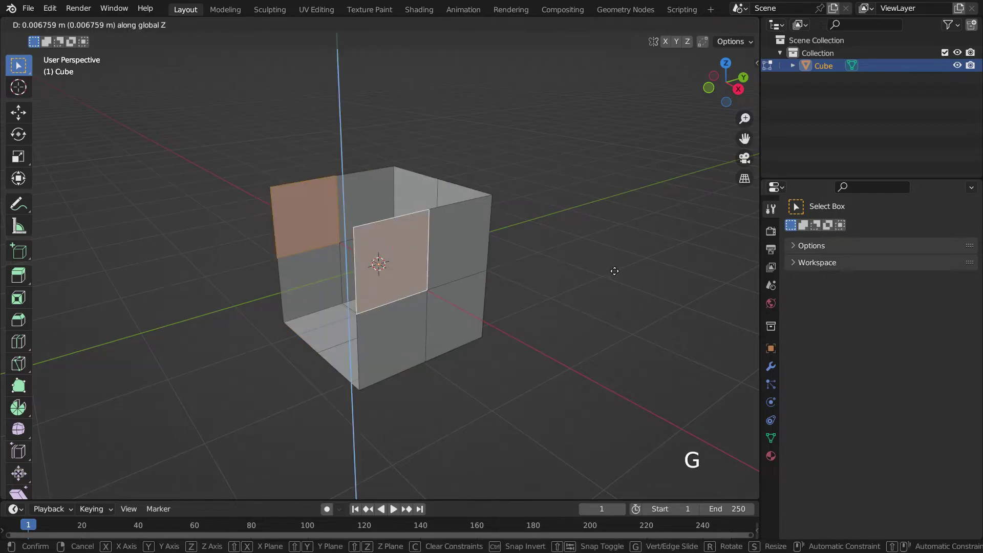
pyautogui.click(610, 307)
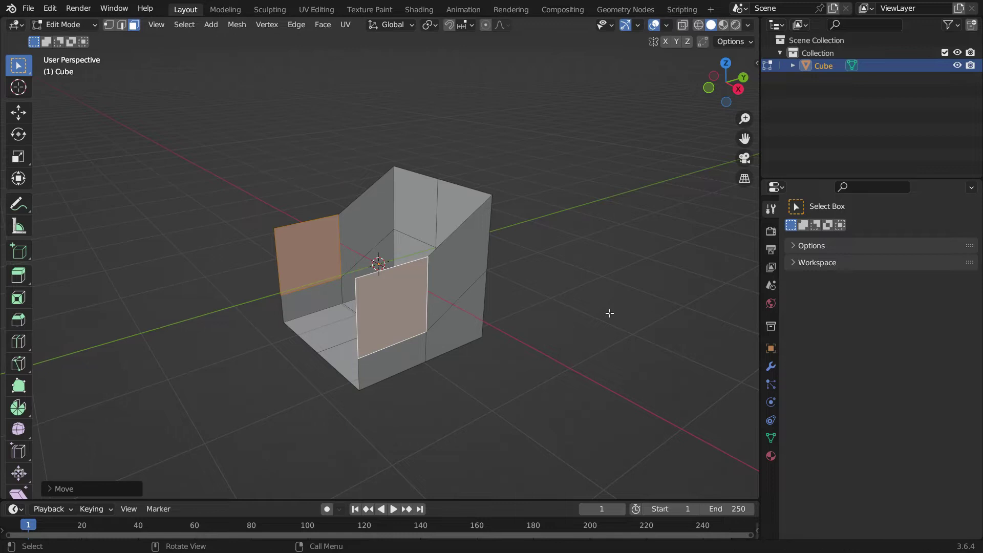
# Raise the front horizontal middle edge of both side walls by about 0.27 m along the Z axis
pyautogui.click(122, 25)
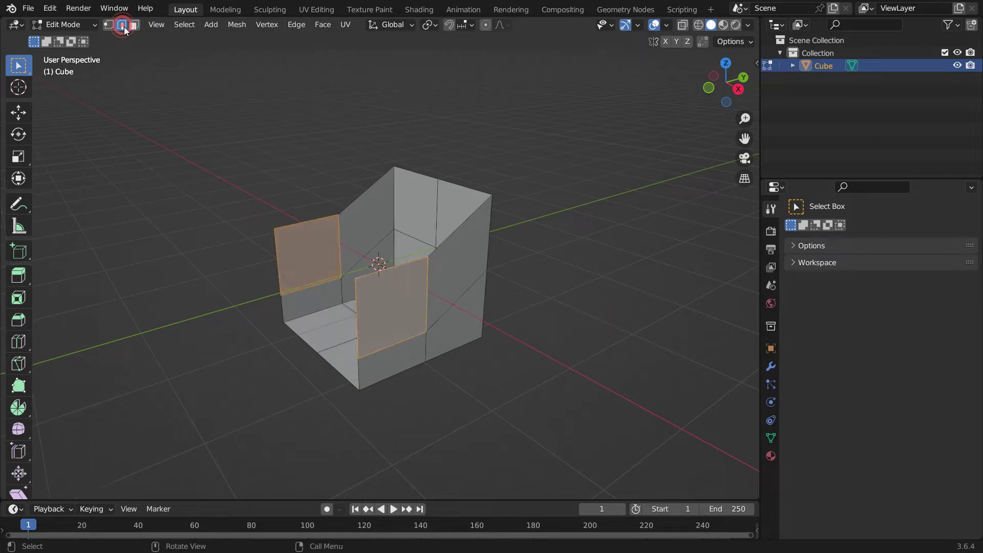
pyautogui.click(315, 281)
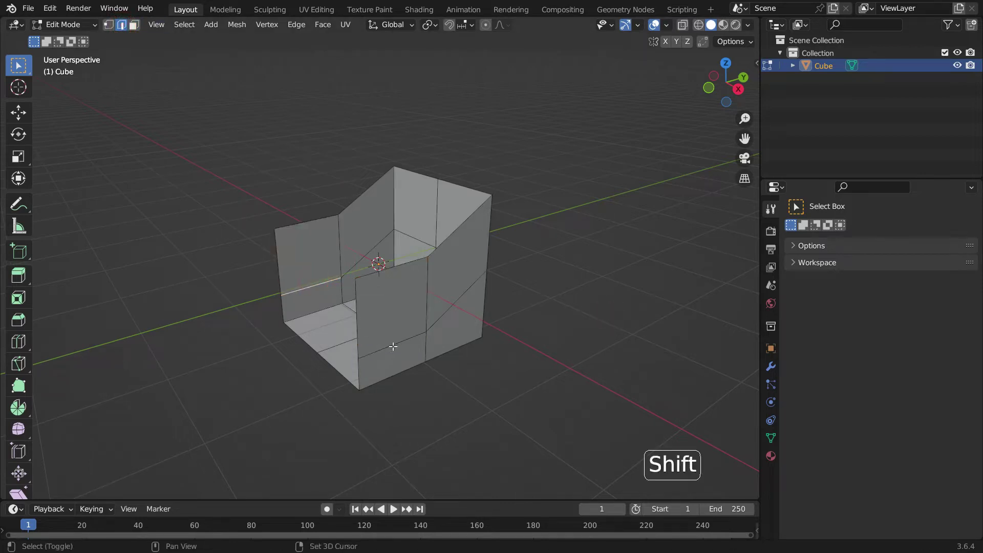
pyautogui.press('g')
pyautogui.press('z')
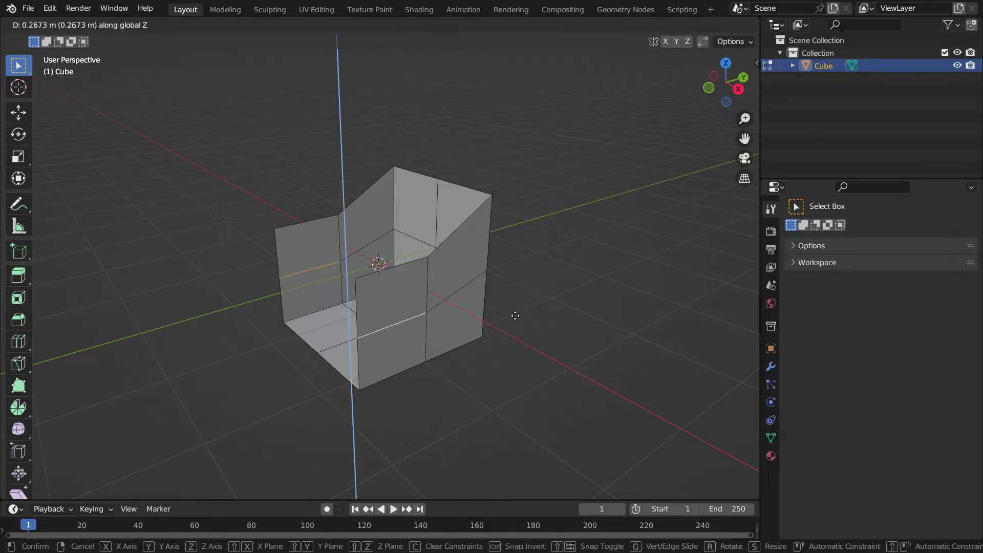
pyautogui.click(515, 315)
# Move the front top edge of both side walls backward along the Y axis to slant the armrest fronts
pyautogui.click(321, 219)
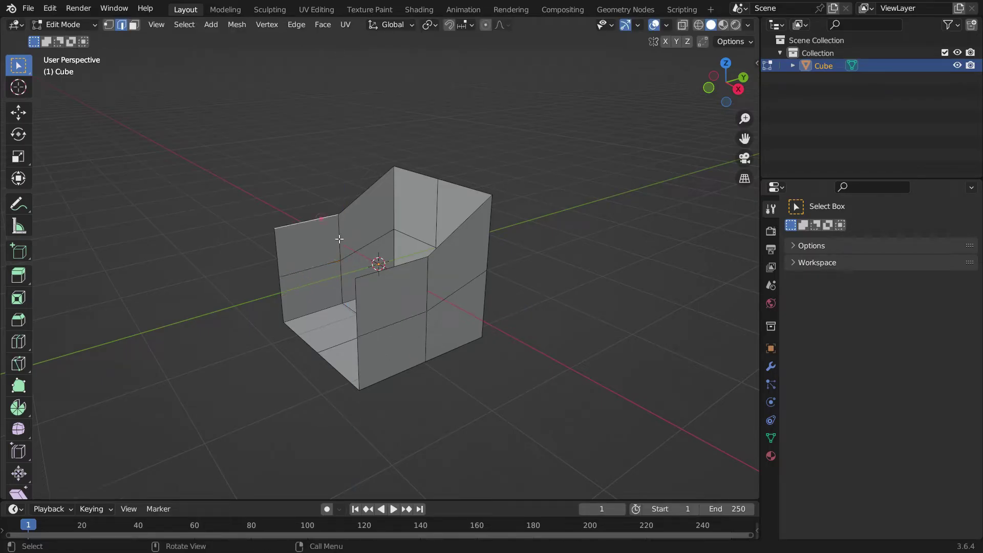
pyautogui.keyDown('shift'); pyautogui.click(371, 274); pyautogui.keyUp('shift')
pyautogui.press('g')
pyautogui.press('y')
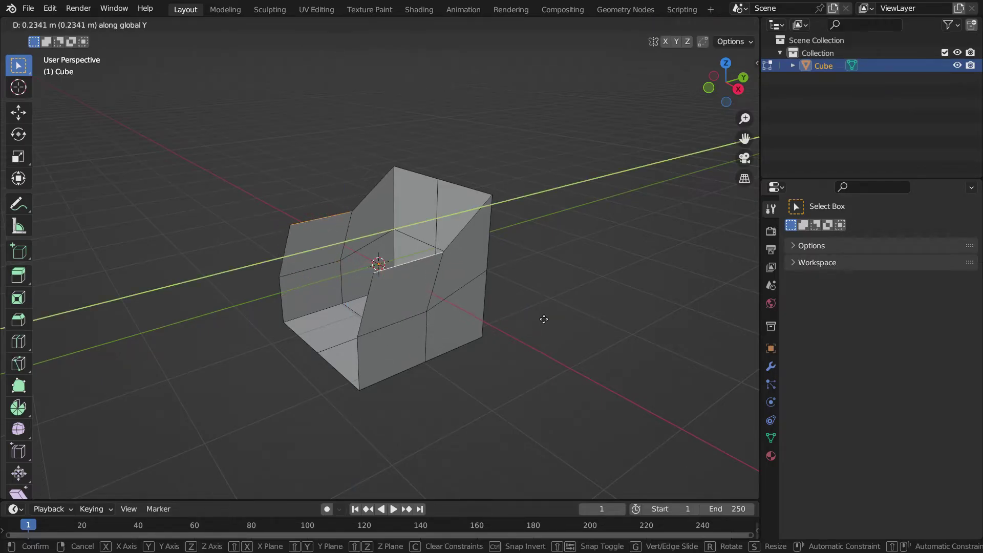
pyautogui.click(560, 316)
# Add a Subdivision Surface modifier to the mesh with its viewport level set to 2
pyautogui.moveTo(533, 342); pyautogui.dragTo(533, 283, button='middle')
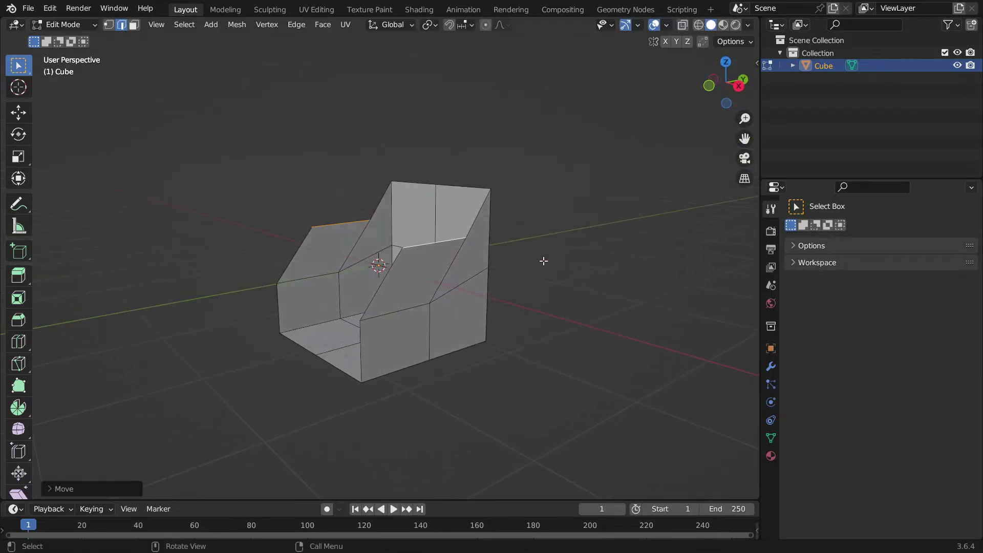
pyautogui.click(771, 367)
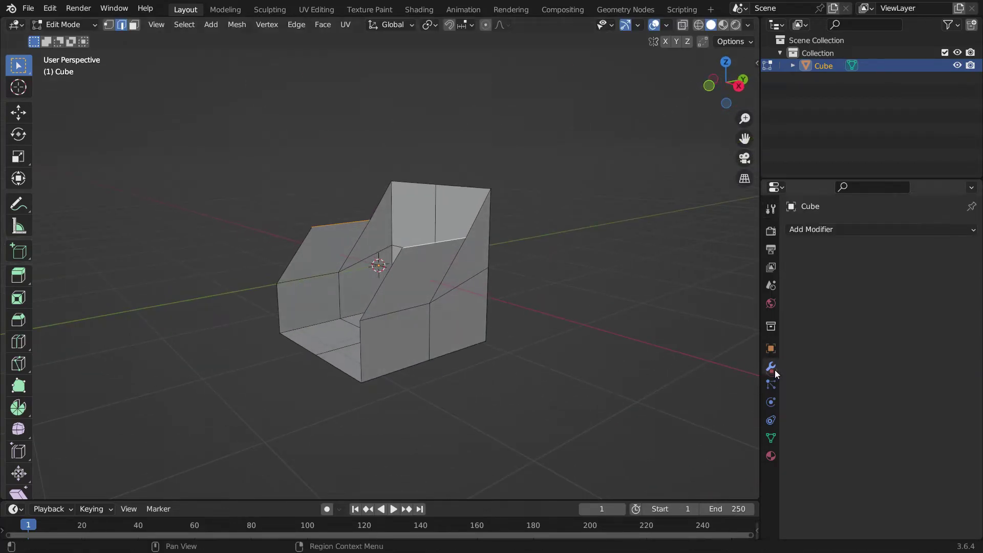
pyautogui.click(822, 234)
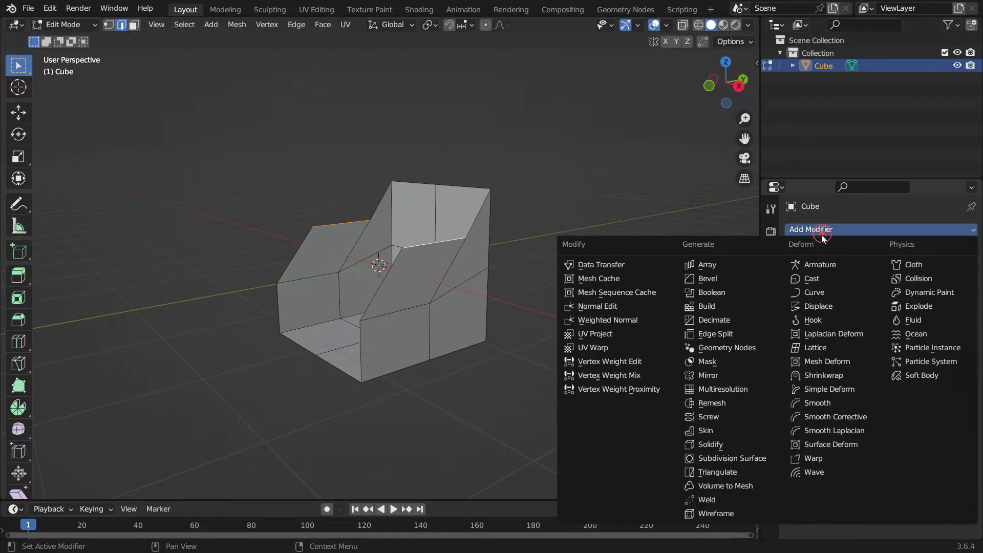
pyautogui.click(774, 460)
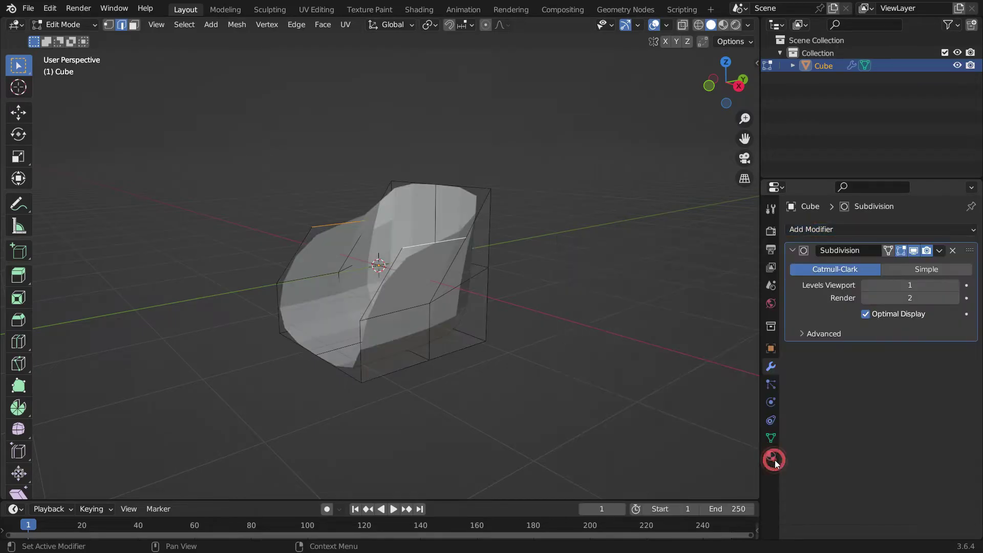
pyautogui.click(957, 285)
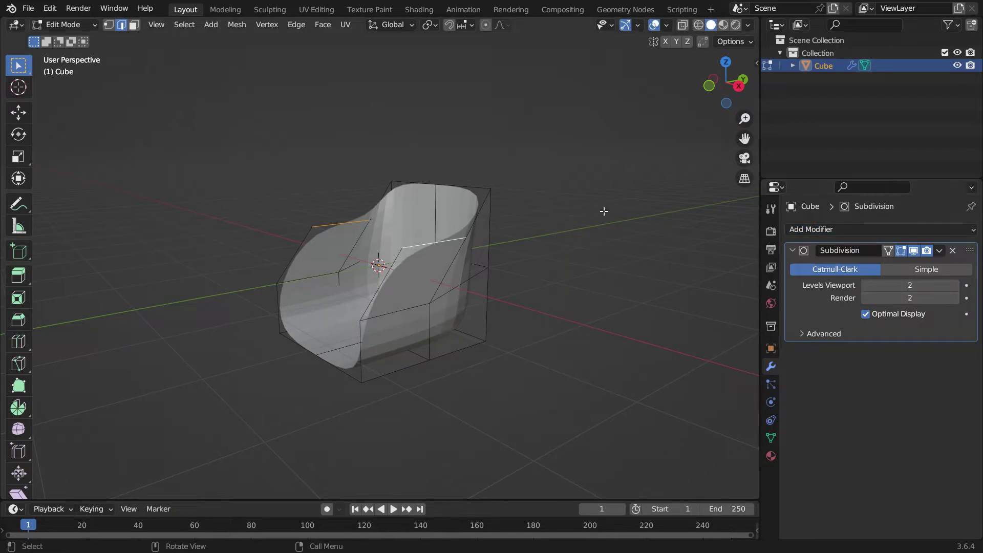
# Return to Object Mode and add a Solidify modifier with a thickness of 0.2 m
pyautogui.press('Tab')
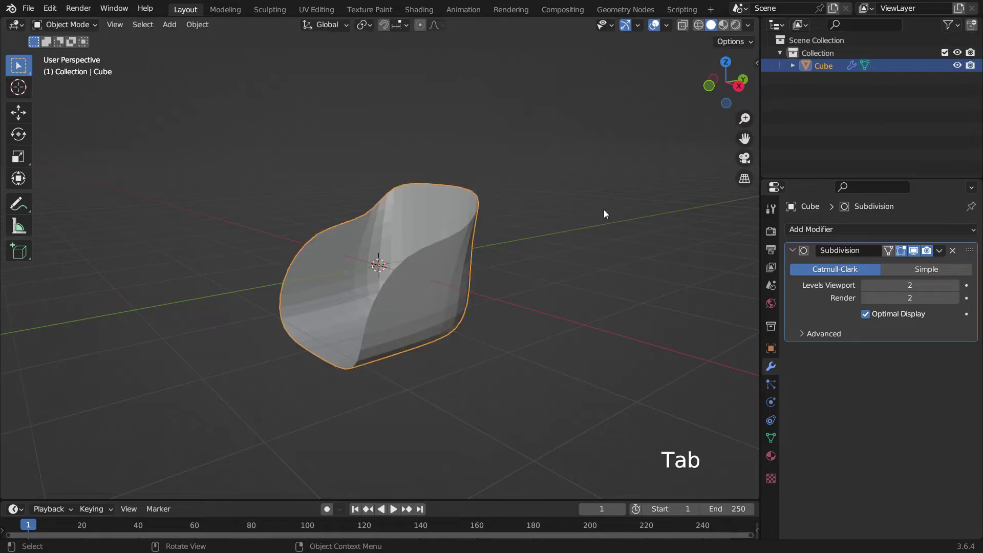
pyautogui.click(809, 228)
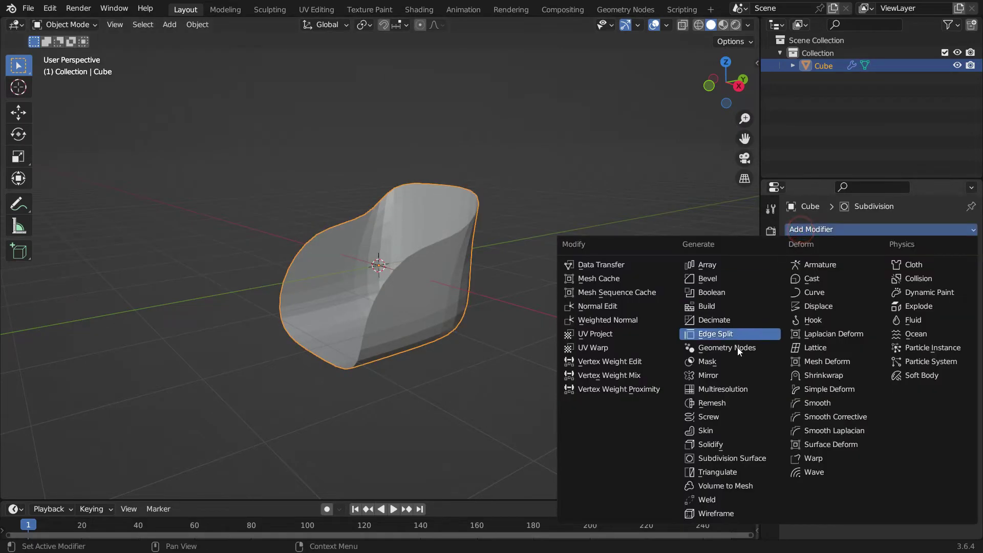
pyautogui.click(754, 442)
pyautogui.click(907, 400)
pyautogui.write('0.2')
pyautogui.press('Return')
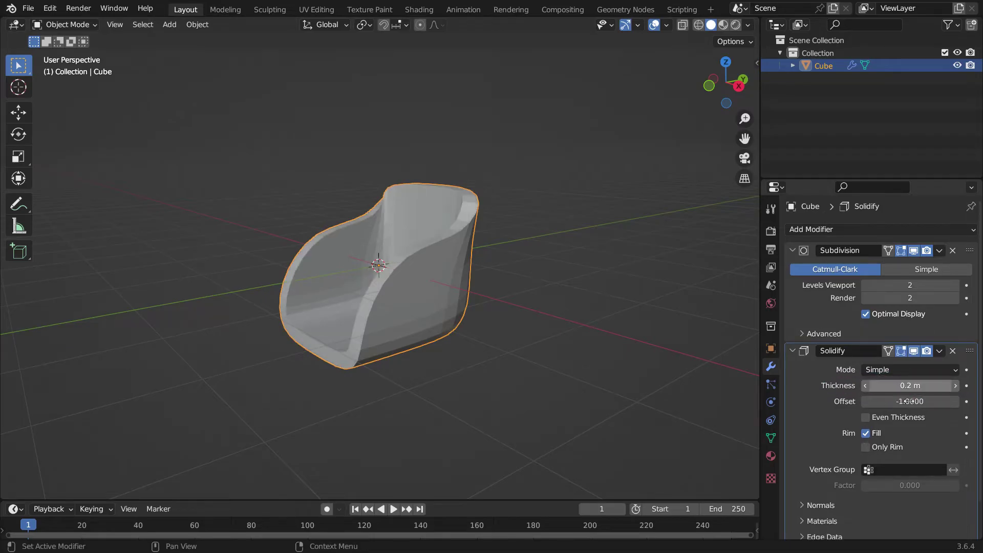
# Apply the Subdivision modifier and the Solidify modifier to the chair shell
pyautogui.moveTo(377, 257); pyautogui.dragTo(441, 261, button='middle')
pyautogui.scroll(2, 415, 287)
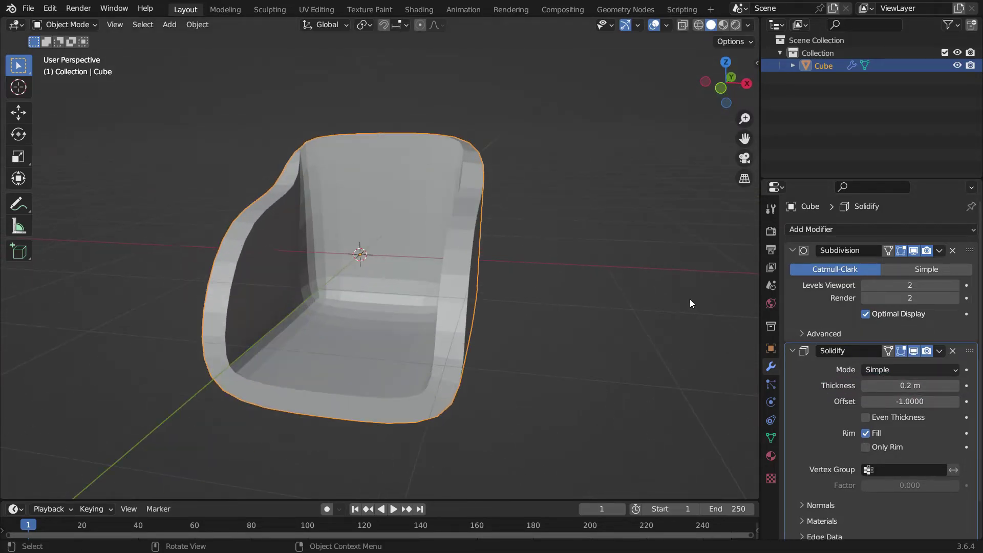
pyautogui.click(939, 251)
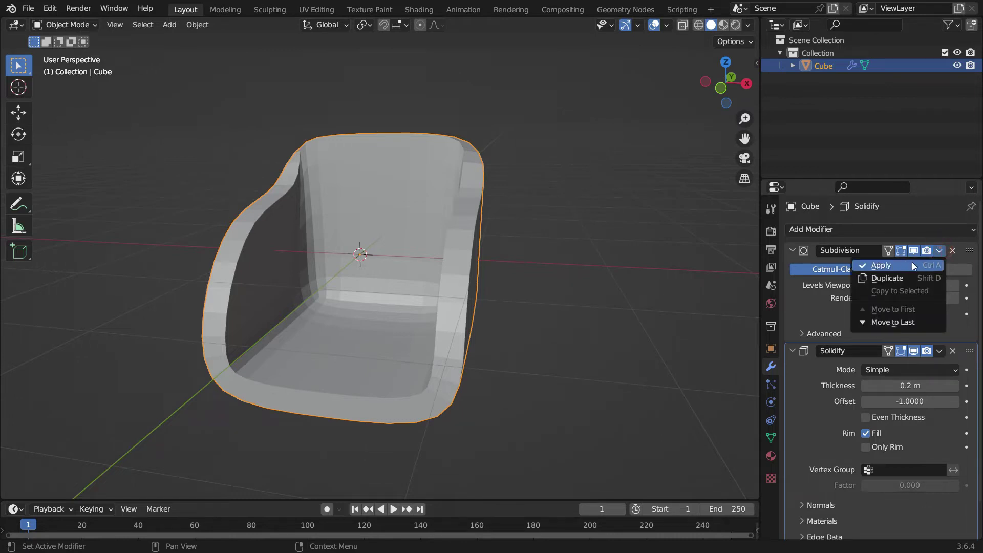
pyautogui.click(914, 265)
pyautogui.click(938, 251)
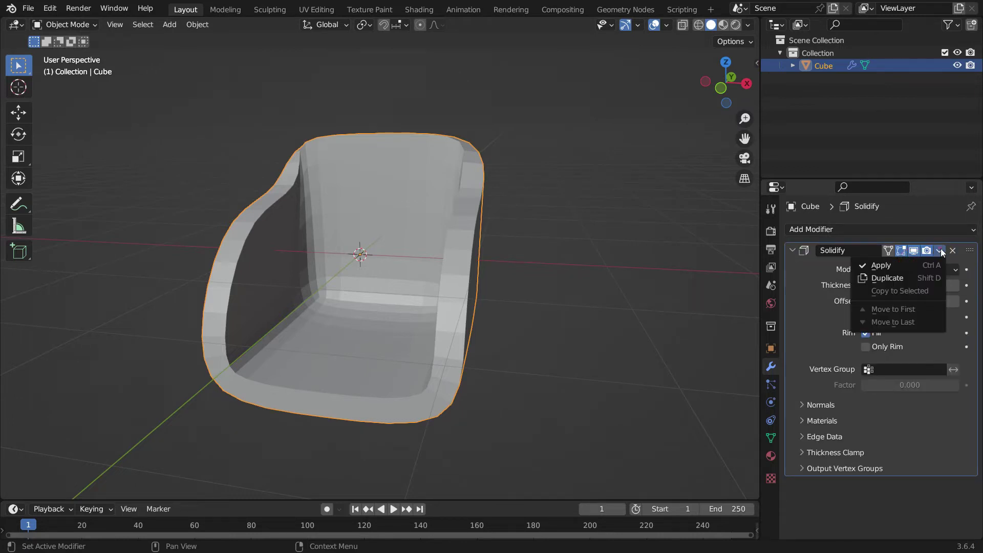
pyautogui.click(905, 266)
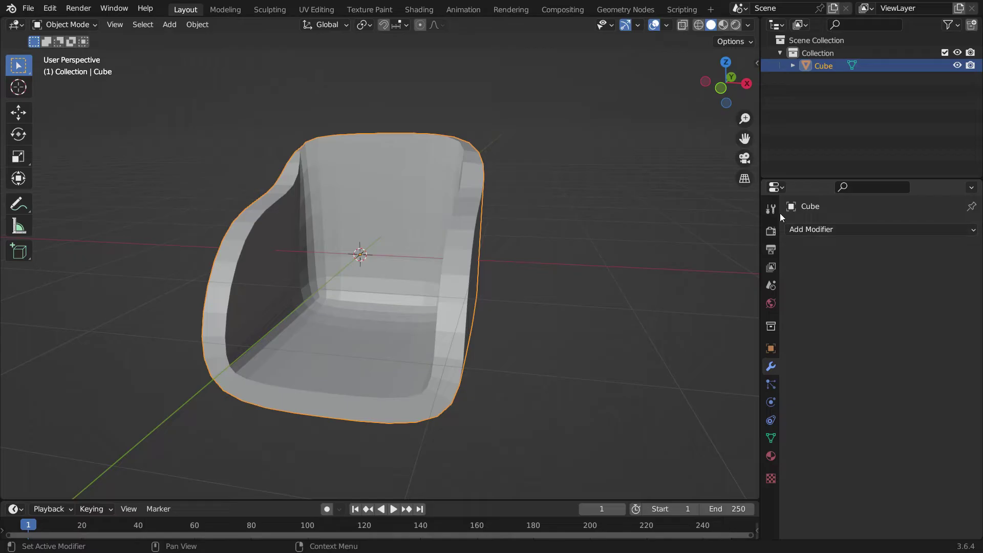
# Cut a loop around the middle of the shell's rim in Edit Mode and fatten it outward by about 0.03 m
pyautogui.press('Tab')
pyautogui.hotkey('ctrl', 'r')
pyautogui.click(471, 214)
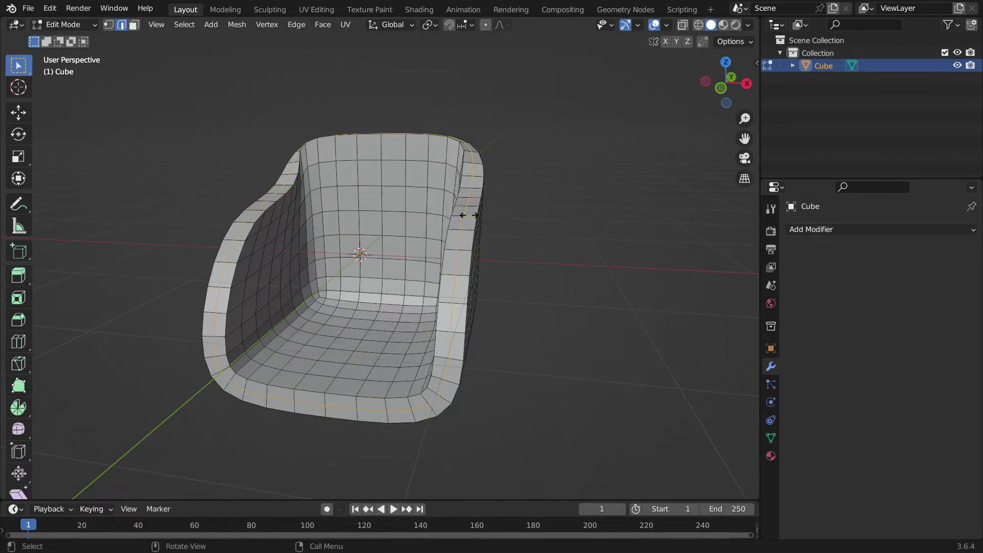
pyautogui.click(469, 216)
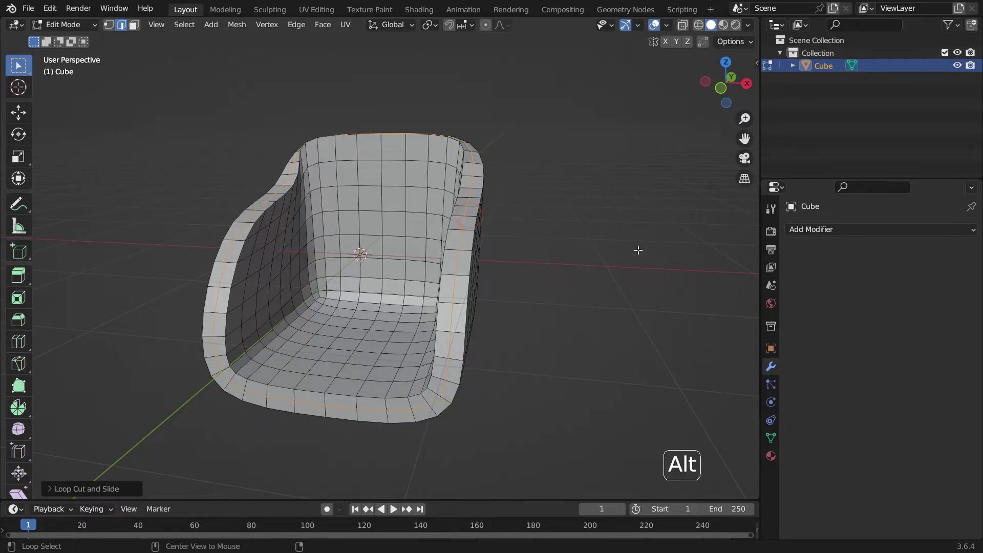
pyautogui.hotkey('alt', 's')
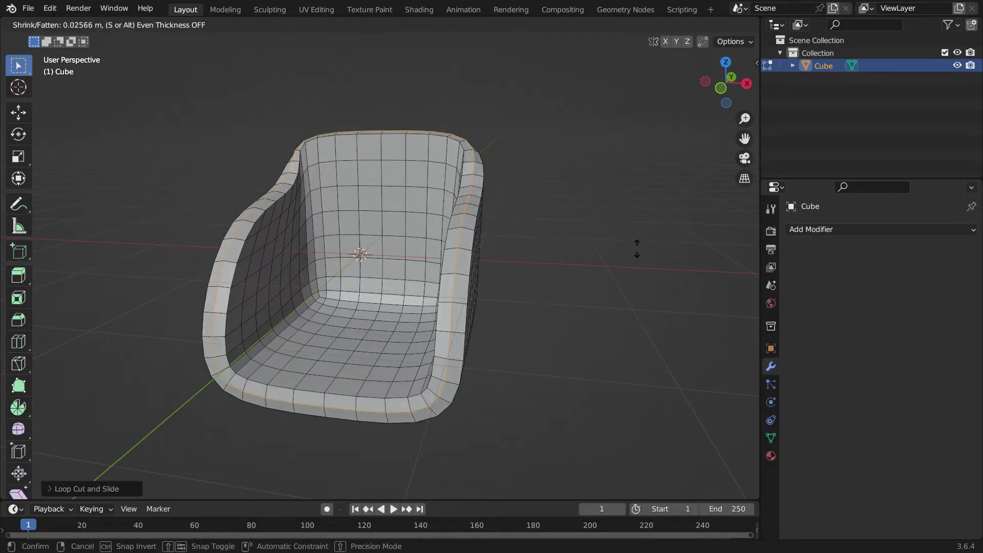
pyautogui.click(636, 248)
# Select two horizontal rows of edges across the inner backrest, one in its upper part and one near mid-height
pyautogui.moveTo(506, 264); pyautogui.dragTo(526, 266, button='middle')
pyautogui.keyDown('shift'); pyautogui.moveTo(453, 263); pyautogui.dragTo(478, 270, button='middle'); pyautogui.keyUp('shift')
pyautogui.click(332, 194)
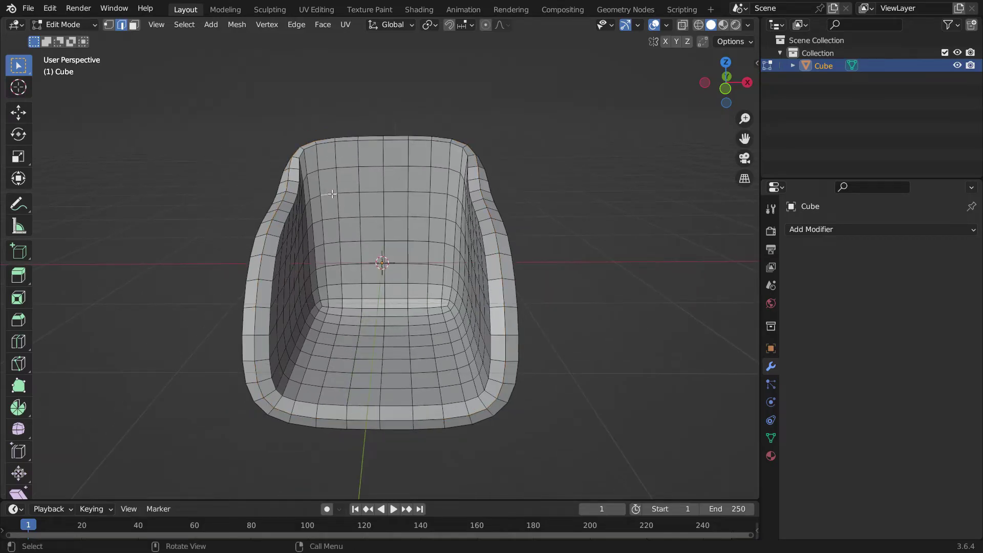
pyautogui.keyDown('ctrl'); pyautogui.click(428, 198); pyautogui.keyUp('ctrl')
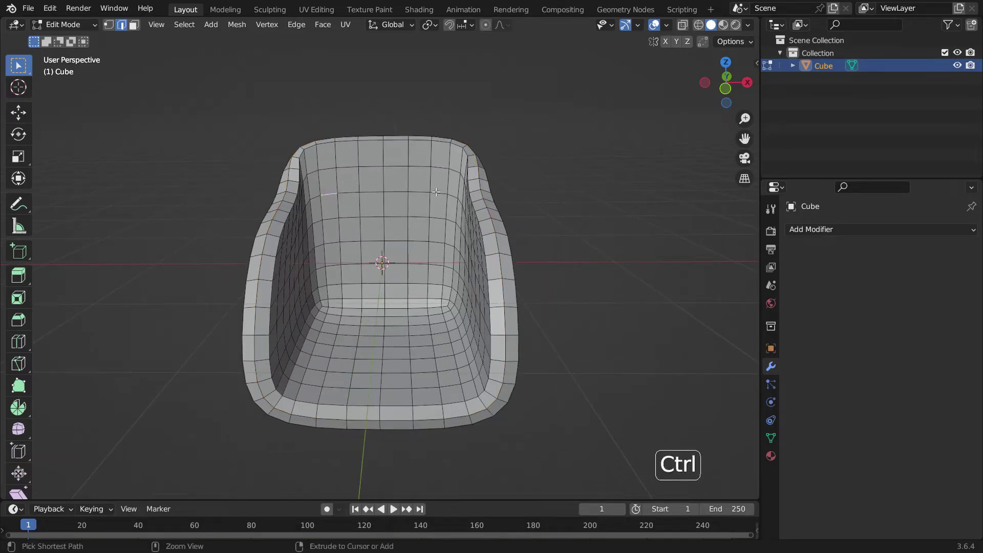
pyautogui.keyDown('shift'); pyautogui.click(332, 243); pyautogui.keyUp('shift')
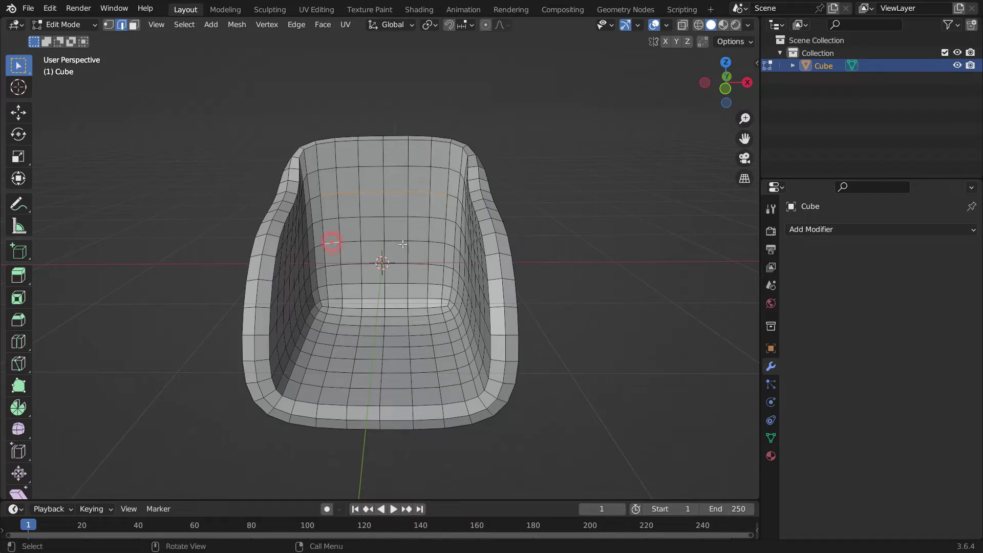
pyautogui.keyDown('ctrl'); pyautogui.click(439, 243); pyautogui.keyUp('ctrl')
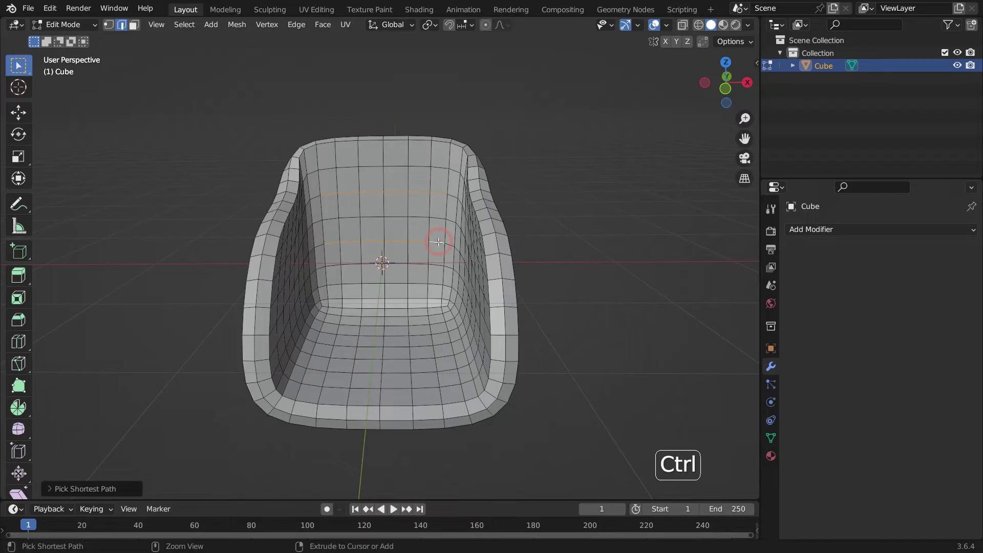
# Add four crosswise rows of edges to the selection, spaced from the back of the seat to its front
pyautogui.keyDown('shift'); pyautogui.click(334, 307); pyautogui.keyUp('shift')
pyautogui.keyDown('ctrl'); pyautogui.click(434, 307); pyautogui.keyUp('ctrl')
pyautogui.keyDown('shift'); pyautogui.click(330, 333); pyautogui.keyUp('shift')
pyautogui.keyDown('ctrl'); pyautogui.click(439, 332); pyautogui.keyUp('ctrl')
pyautogui.keyDown('shift'); pyautogui.click(321, 357); pyautogui.keyUp('shift')
pyautogui.keyDown('ctrl'); pyautogui.click(439, 353); pyautogui.keyUp('ctrl')
pyautogui.keyDown('shift'); pyautogui.click(313, 384); pyautogui.keyUp('shift')
pyautogui.keyDown('ctrl'); pyautogui.click(450, 383); pyautogui.keyUp('ctrl')
# Bevel the selected backrest and seat edge rows with a width of about 0.0212 m and 3 segments
pyautogui.hotkey('ctrl', 'b')
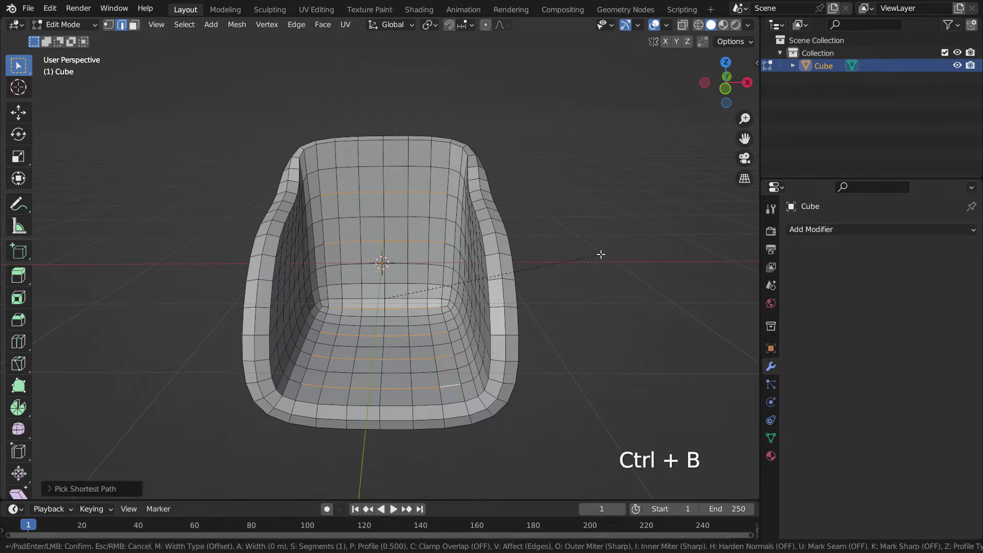
pyautogui.click(607, 261)
pyautogui.click(57, 491)
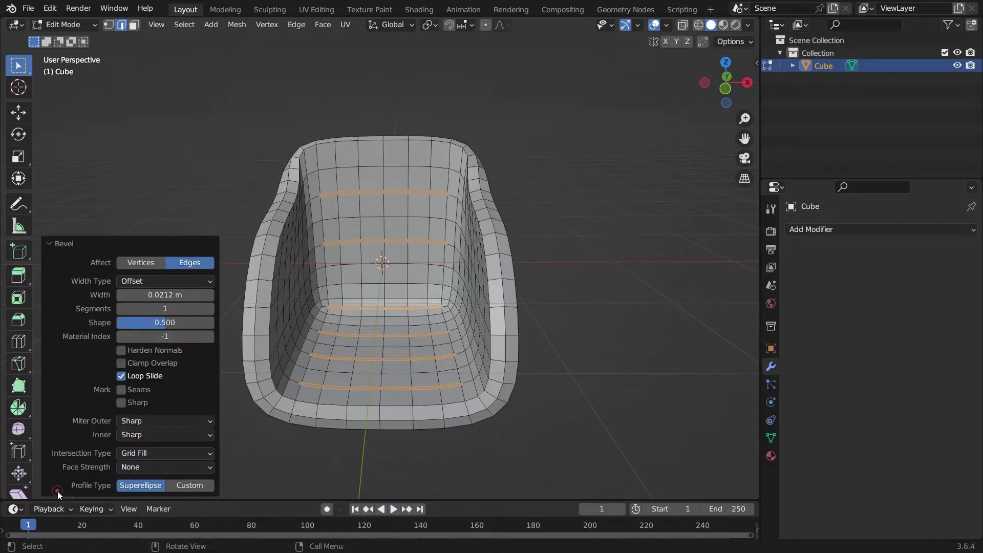
pyautogui.click(210, 310)
pyautogui.click(210, 309)
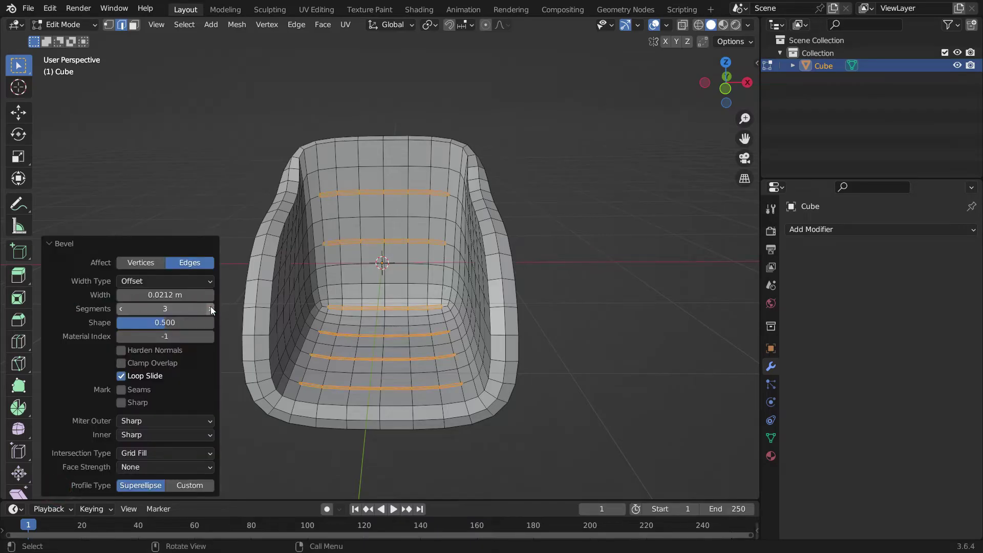
# Add a Subdivision Surface modifier with viewport level 2 to the chair shell and apply it in Object Mode
pyautogui.click(802, 230)
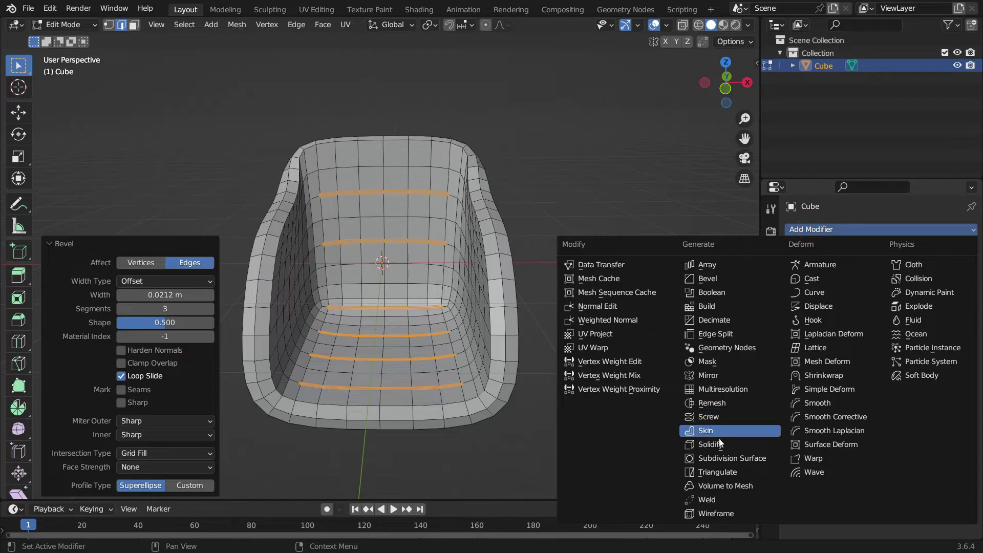
pyautogui.click(746, 455)
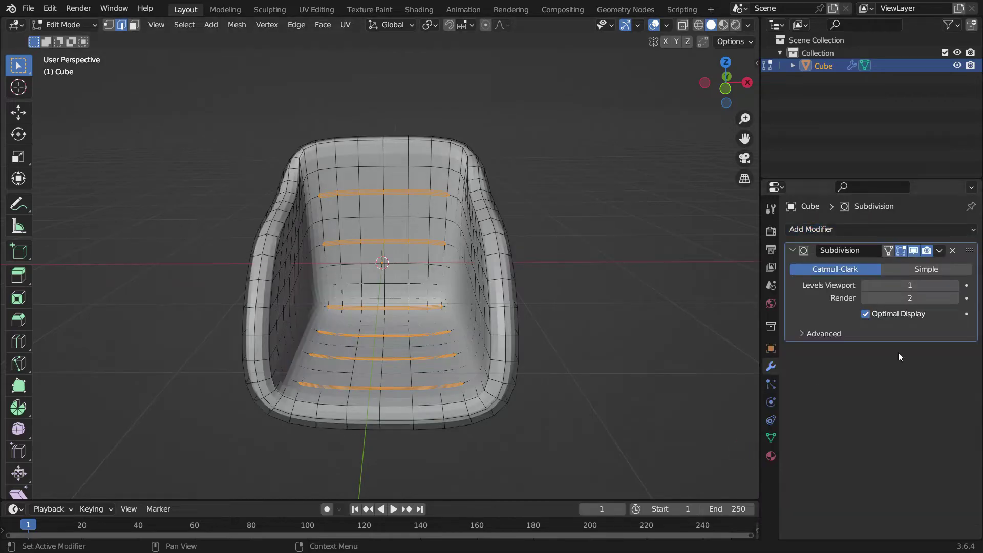
pyautogui.click(954, 285)
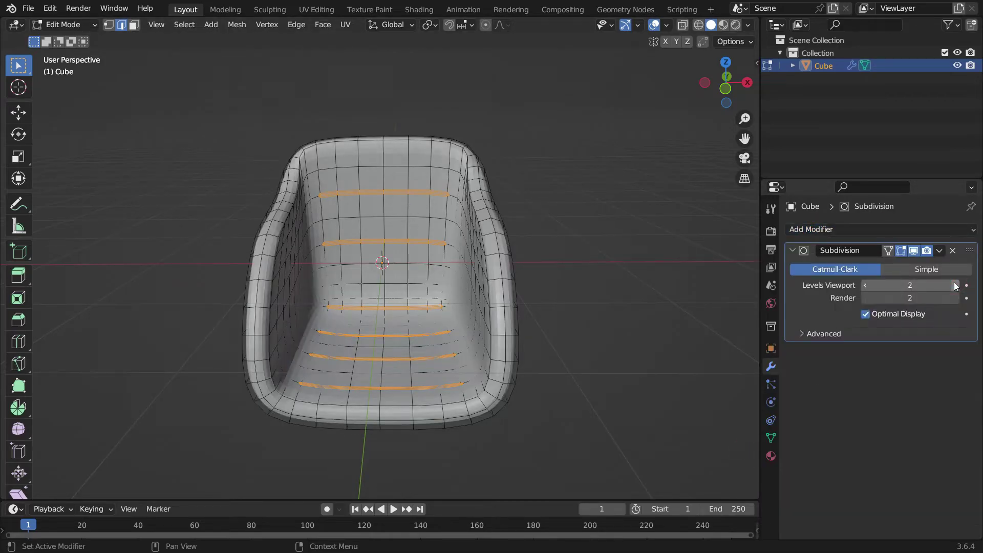
pyautogui.press('Tab')
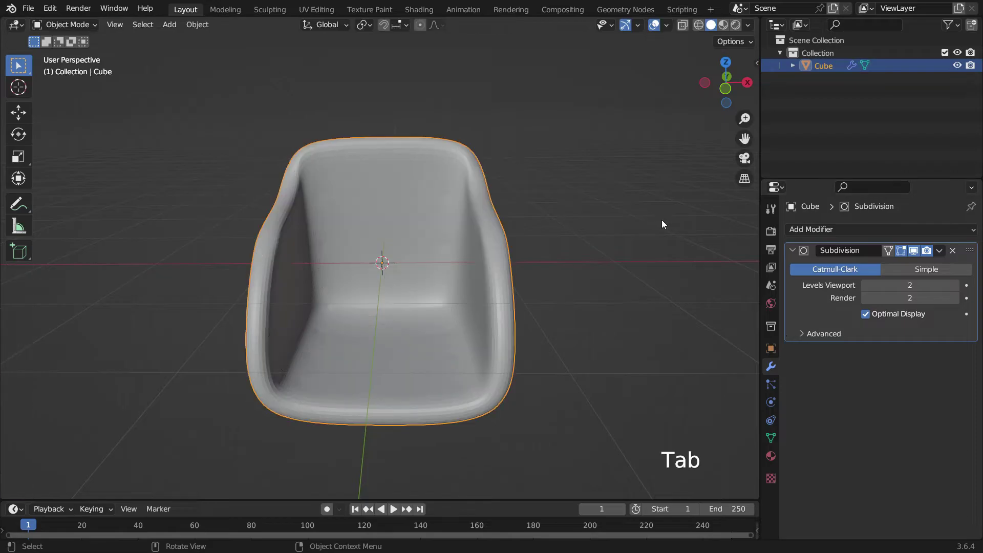
pyautogui.click(938, 251)
pyautogui.click(921, 263)
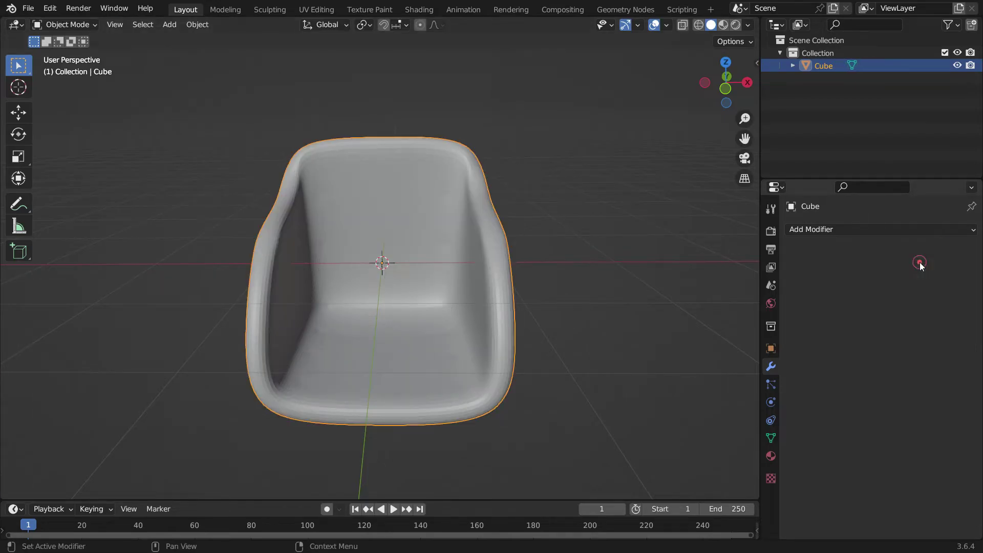
# Shade the chair smooth and create a face set from the Edit Mode selection in Sculpt Mode
pyautogui.rightClick(360, 154)
pyautogui.click(338, 155)
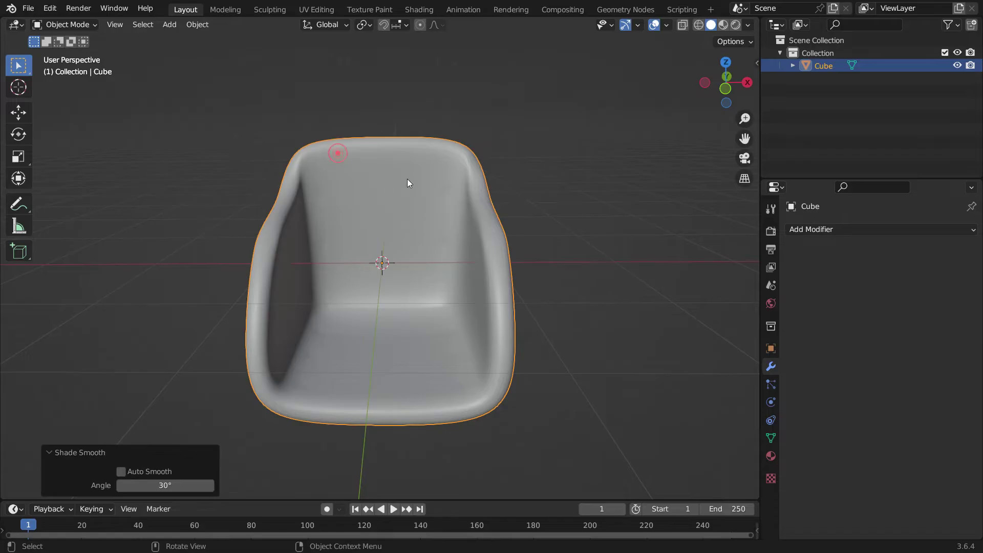
pyautogui.click(66, 25)
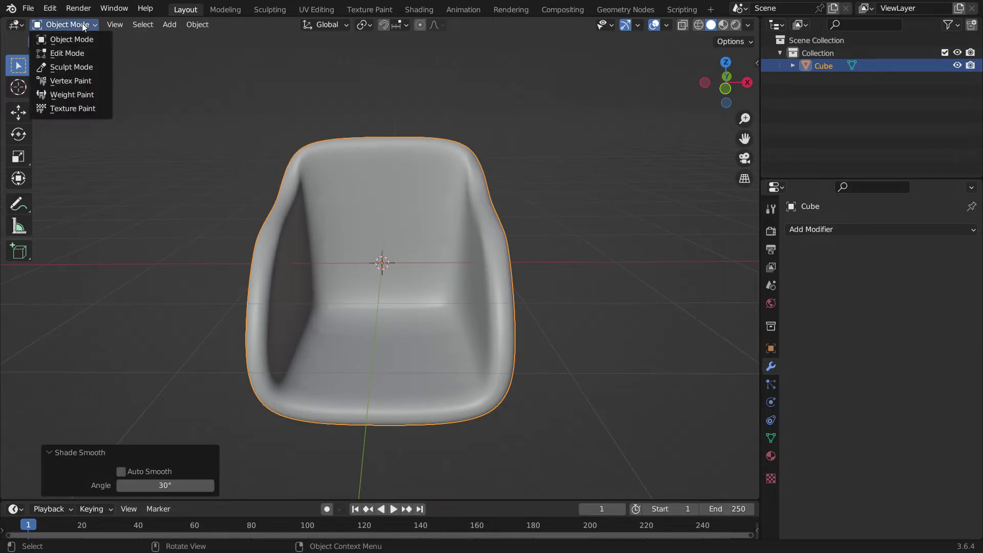
pyautogui.click(99, 67)
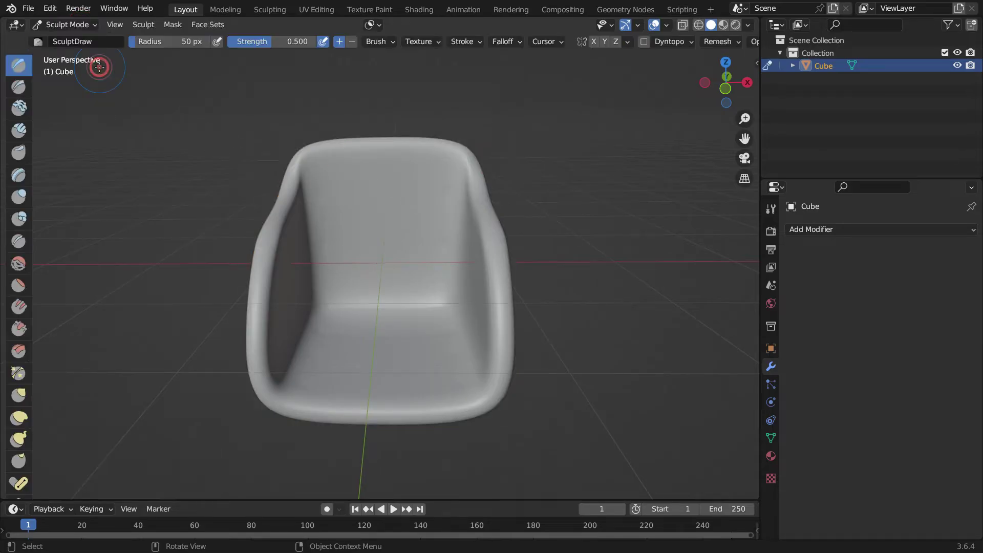
pyautogui.click(205, 25)
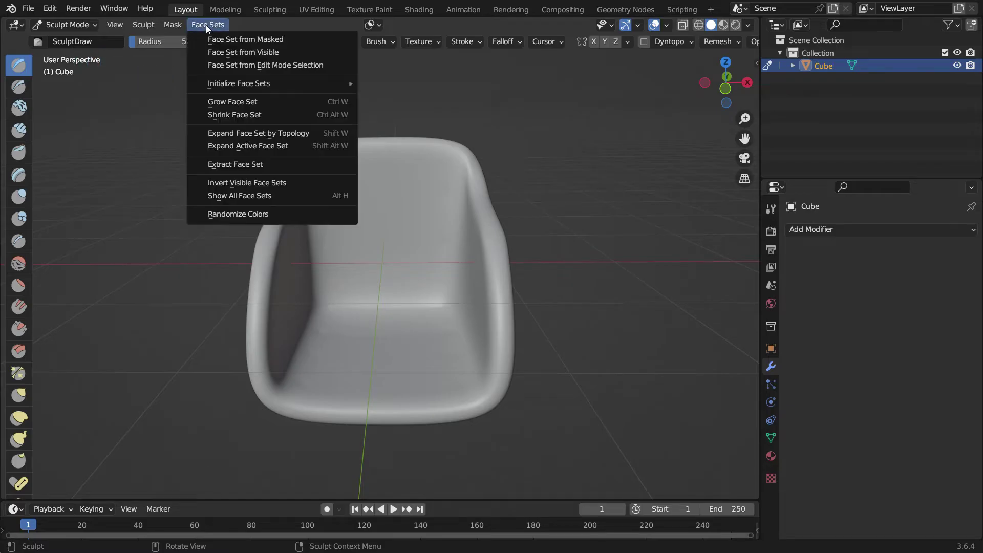
pyautogui.click(301, 66)
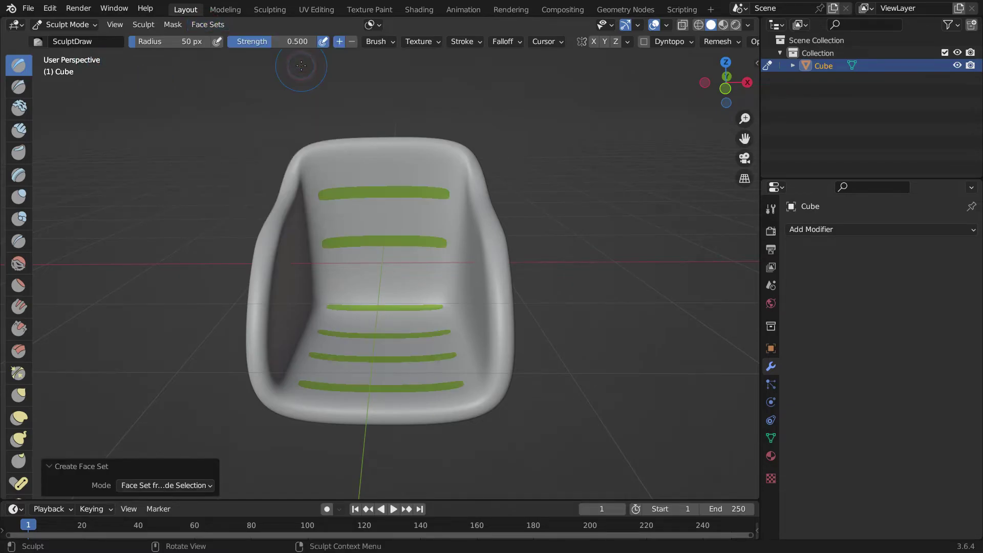
# Shrink the face set of the backrest and seat strips twice so the strips become thin seam lines
pyautogui.click(210, 26)
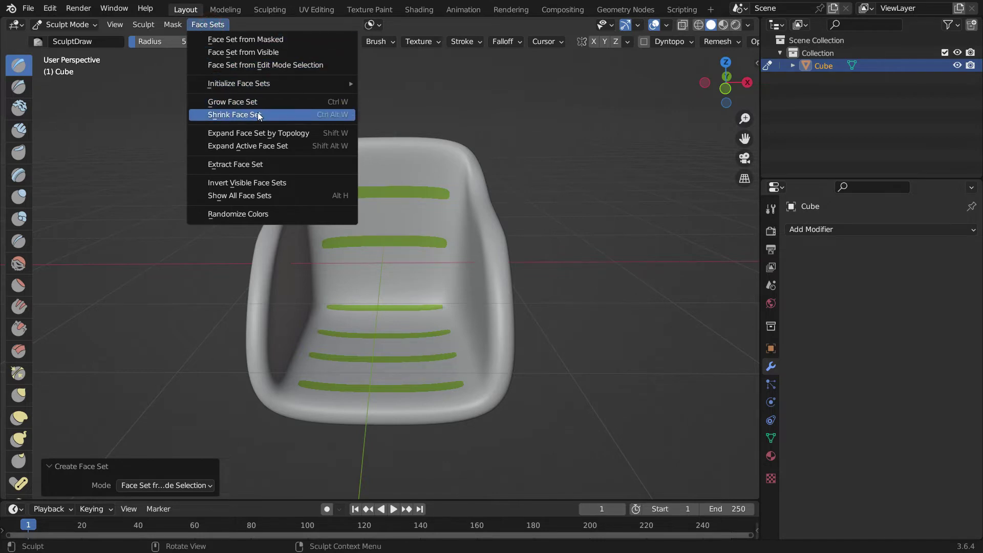
pyautogui.click(311, 115)
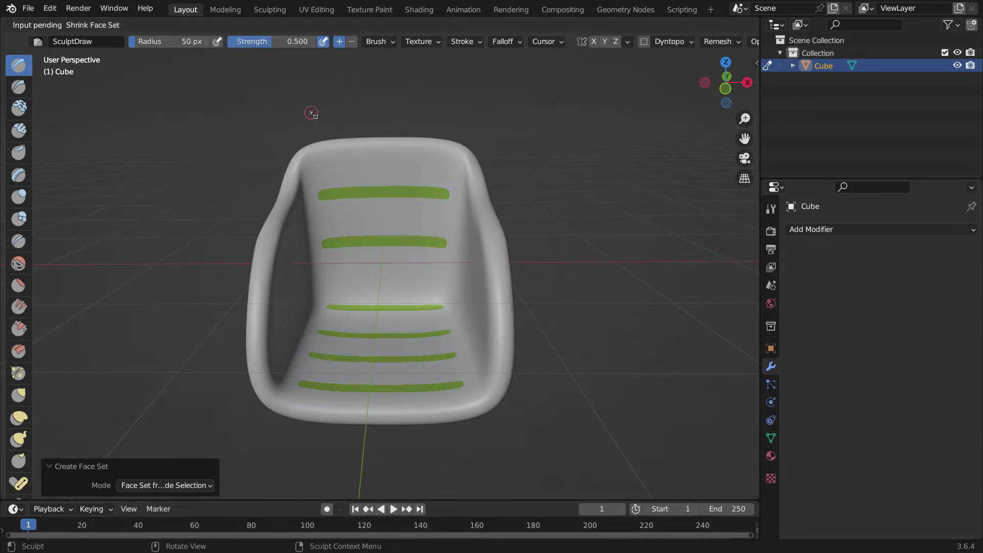
pyautogui.click(384, 195)
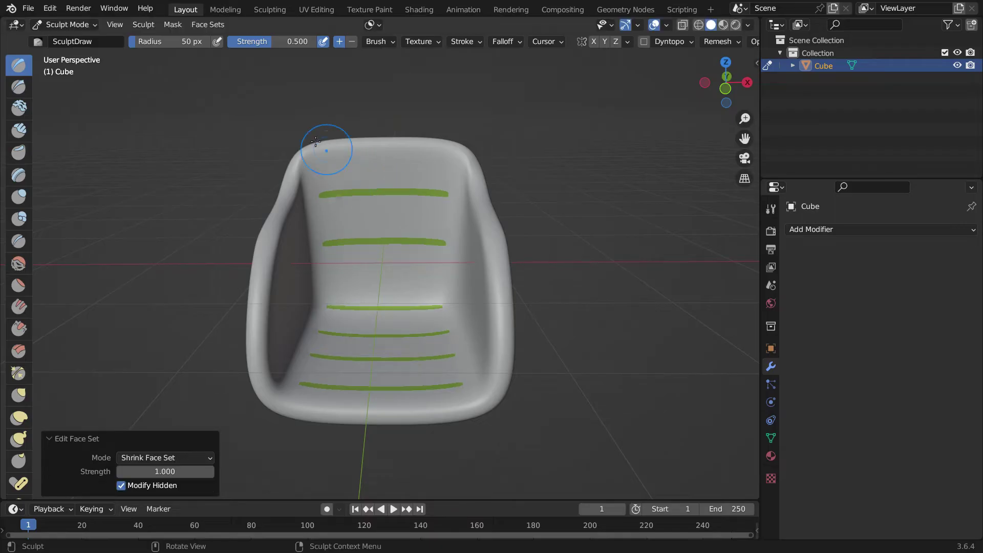
pyautogui.click(205, 25)
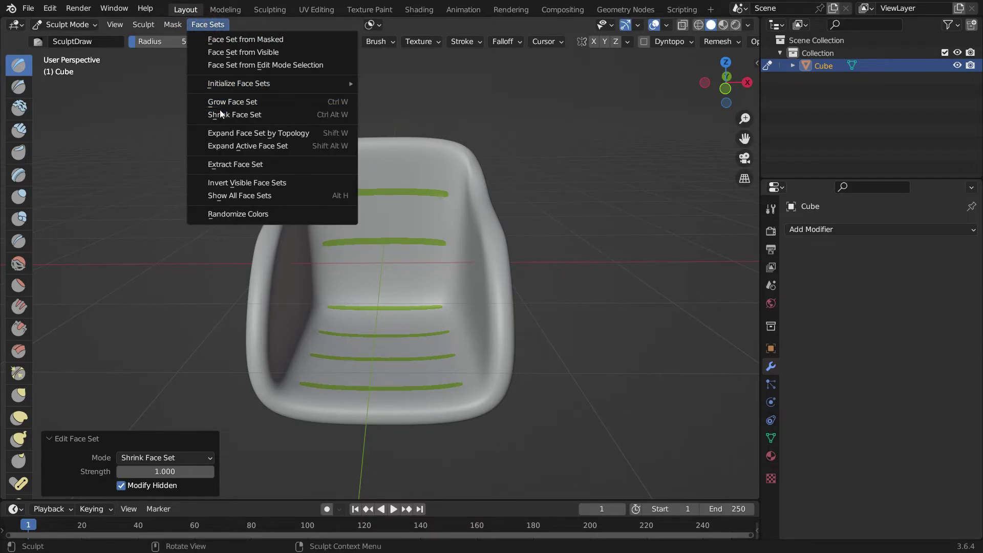
pyautogui.click(270, 114)
pyautogui.click(371, 193)
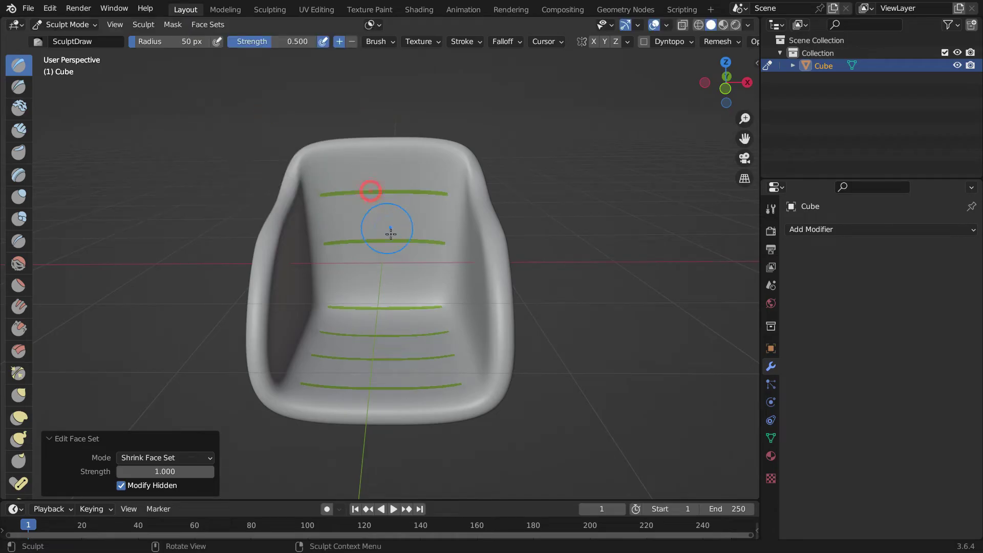
# Choose the Cloth Filter for sculpting, with filter type Inflate and Use Face Sets enabled
pyautogui.moveTo(418, 288); pyautogui.dragTo(420, 342, button='middle')
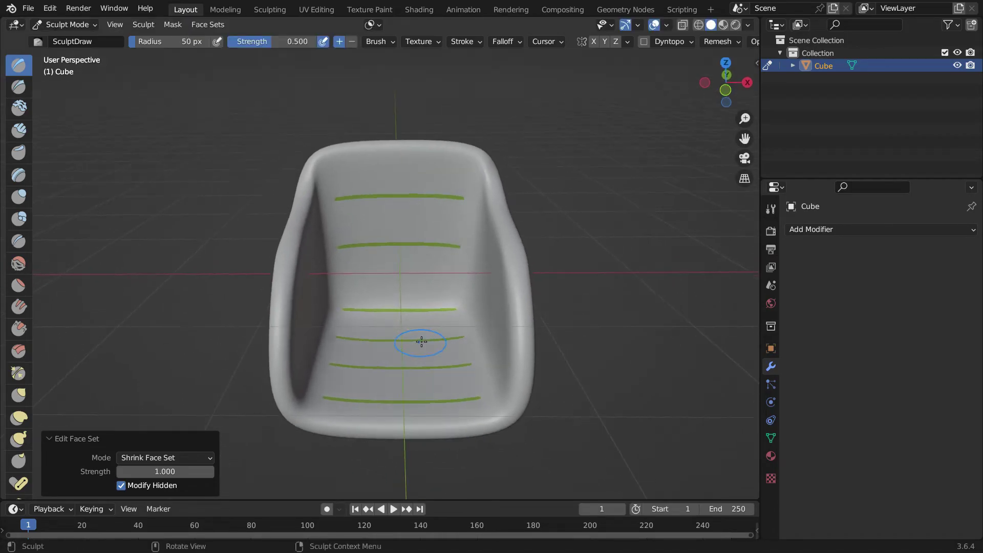
pyautogui.moveTo(34, 187); pyautogui.dragTo(106, 204)
pyautogui.scroll(-15, 66, 269)
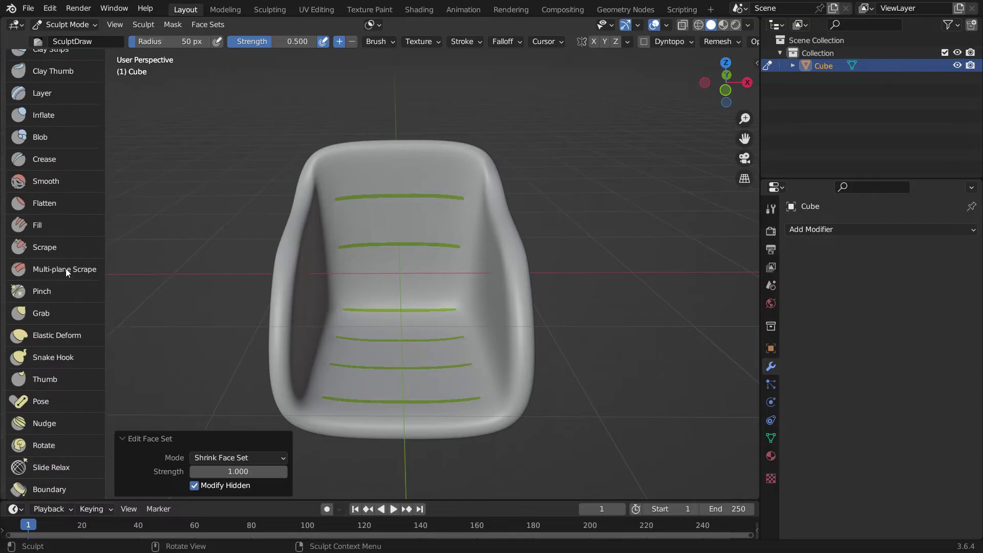
pyautogui.scroll(-12, 67, 284)
pyautogui.click(82, 333)
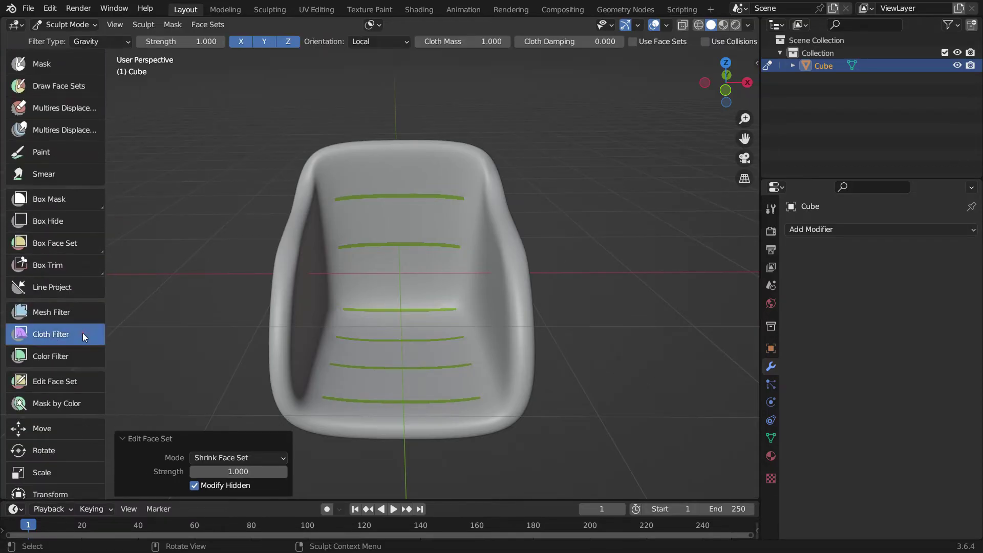
pyautogui.click(102, 40)
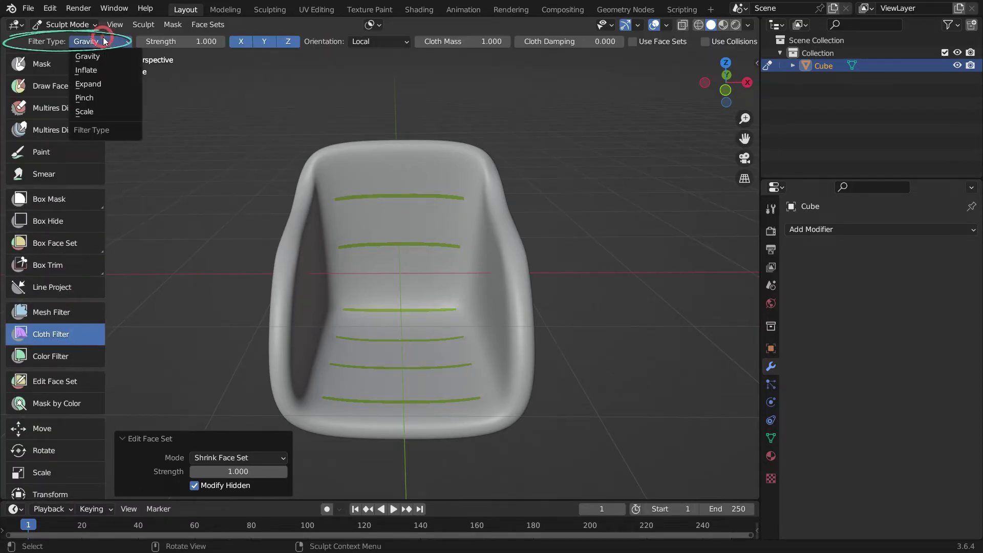
pyautogui.click(109, 72)
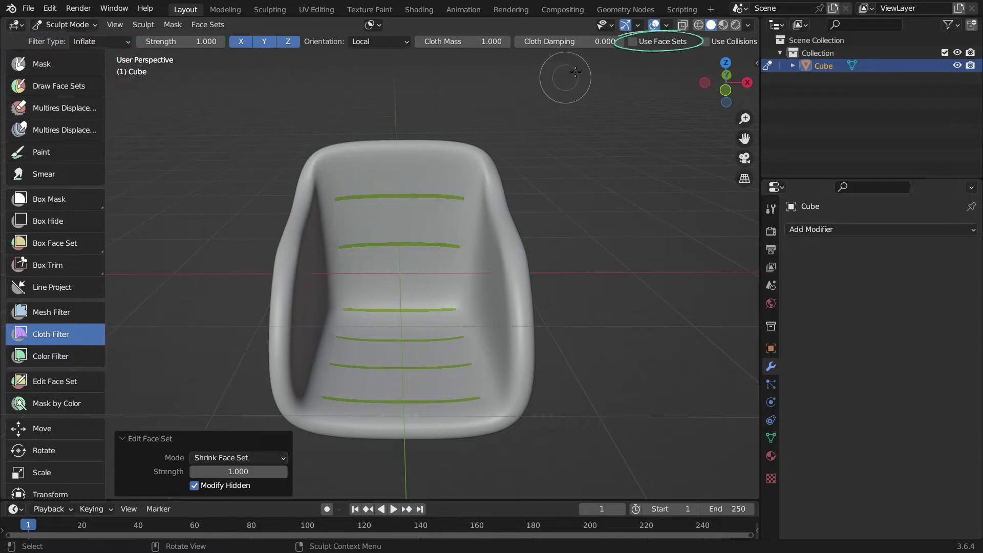
pyautogui.click(633, 42)
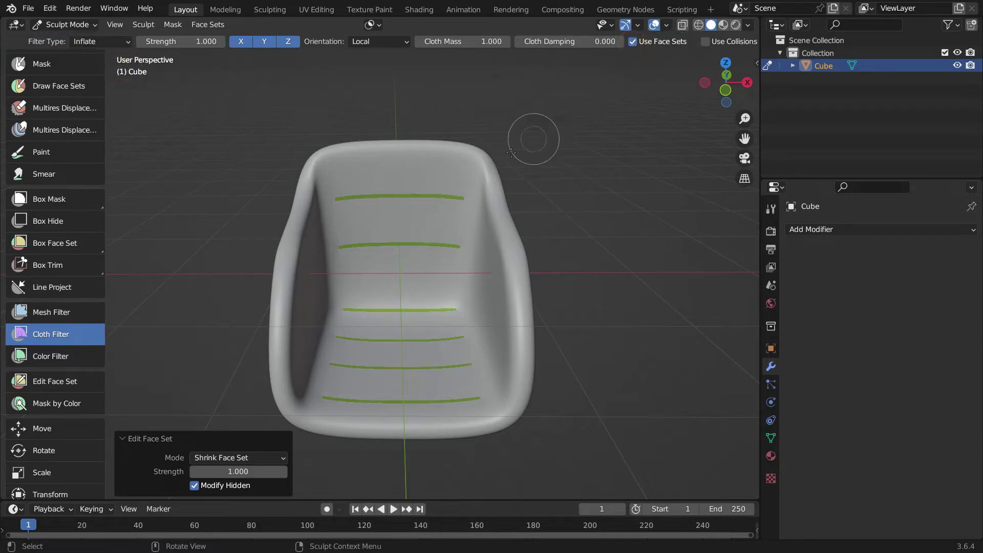
# Inflate the chair with repeated Cloth Filter strokes, puffing up the cushions between the seam strips on backrest and seat
pyautogui.scroll(1, 359, 297)
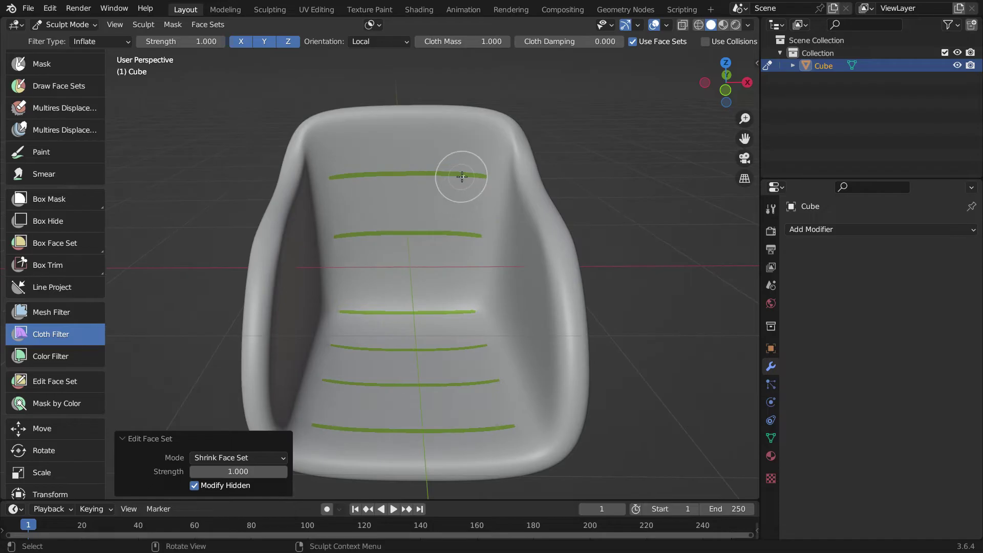
pyautogui.moveTo(456, 169); pyautogui.dragTo(440, 176)
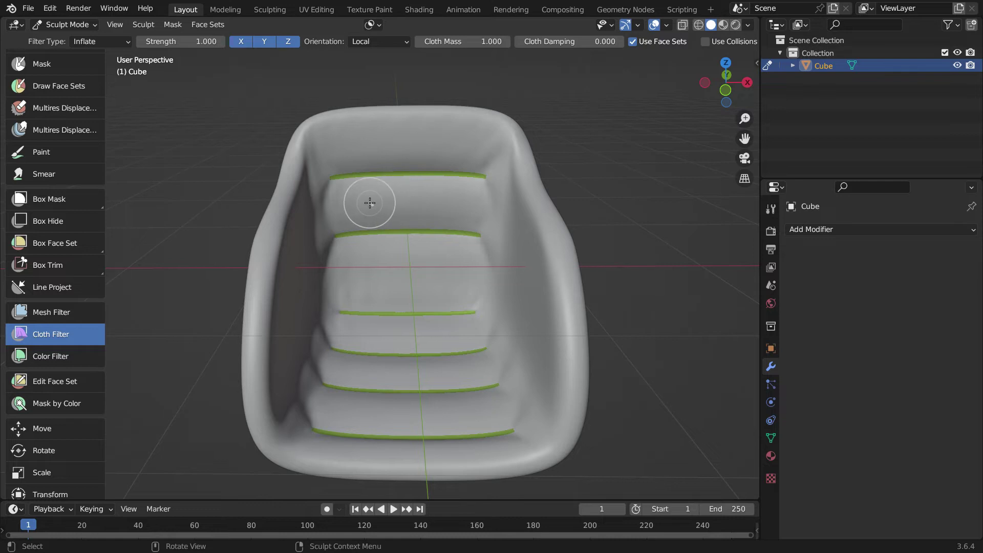
pyautogui.moveTo(371, 202); pyautogui.dragTo(389, 202)
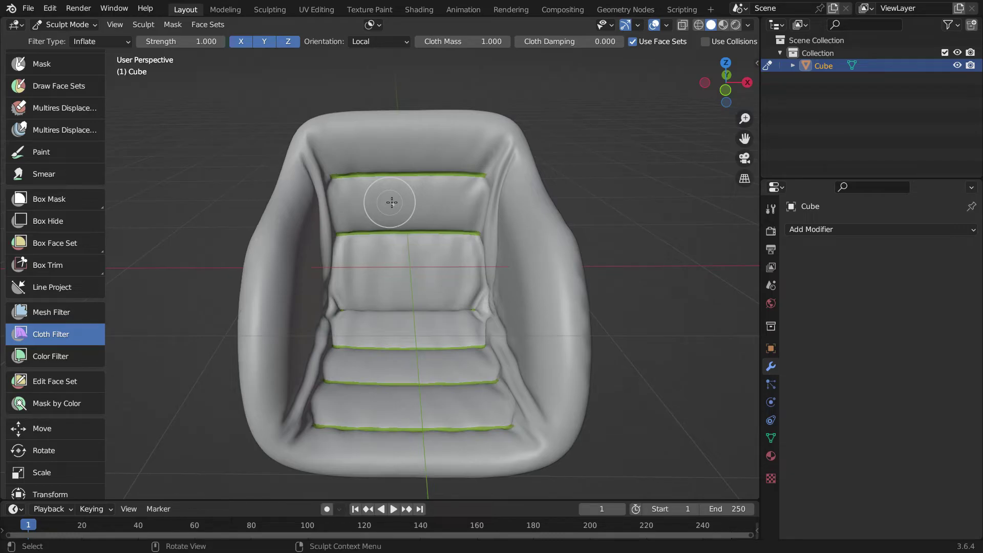
pyautogui.moveTo(455, 173); pyautogui.dragTo(447, 173)
pyautogui.moveTo(386, 200); pyautogui.dragTo(395, 200)
# Smooth the inflated chair with two strokes of the Mesh Filter set to type Smooth
pyautogui.moveTo(449, 299); pyautogui.dragTo(444, 278, button='middle')
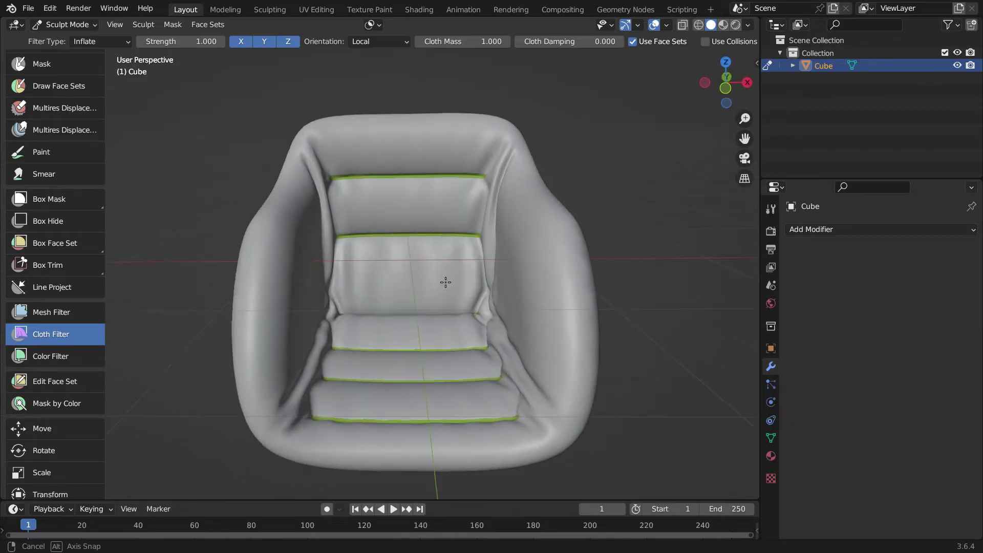
pyautogui.click(77, 317)
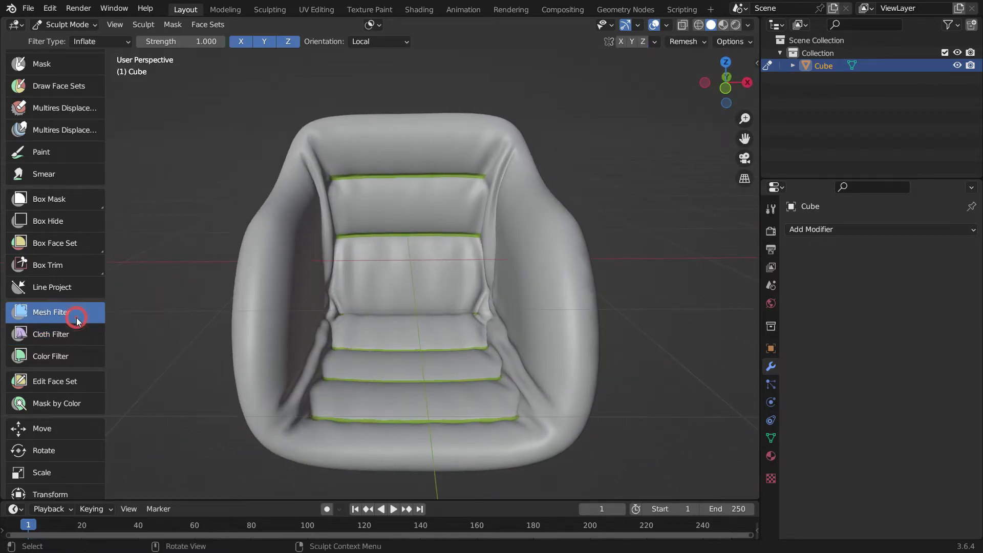
pyautogui.click(107, 41)
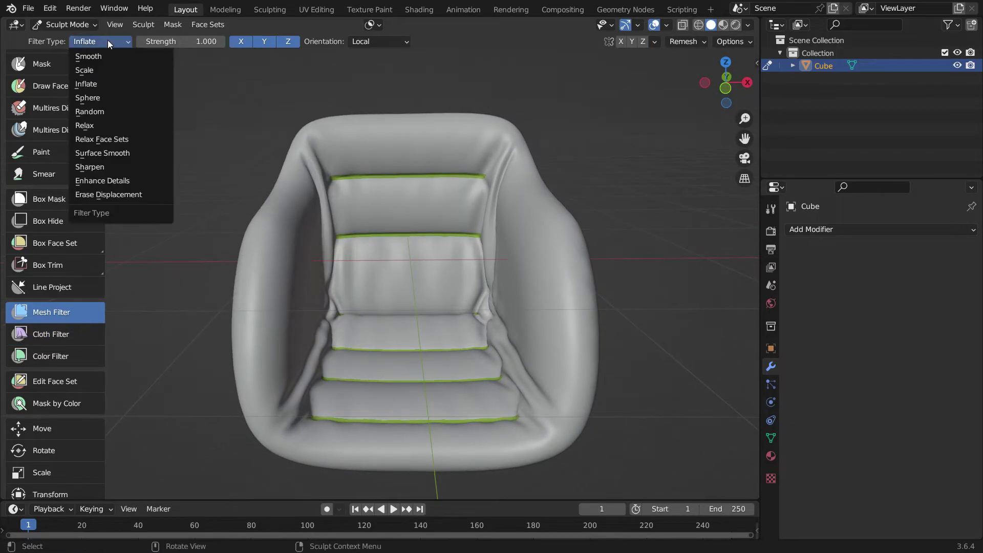
pyautogui.click(129, 55)
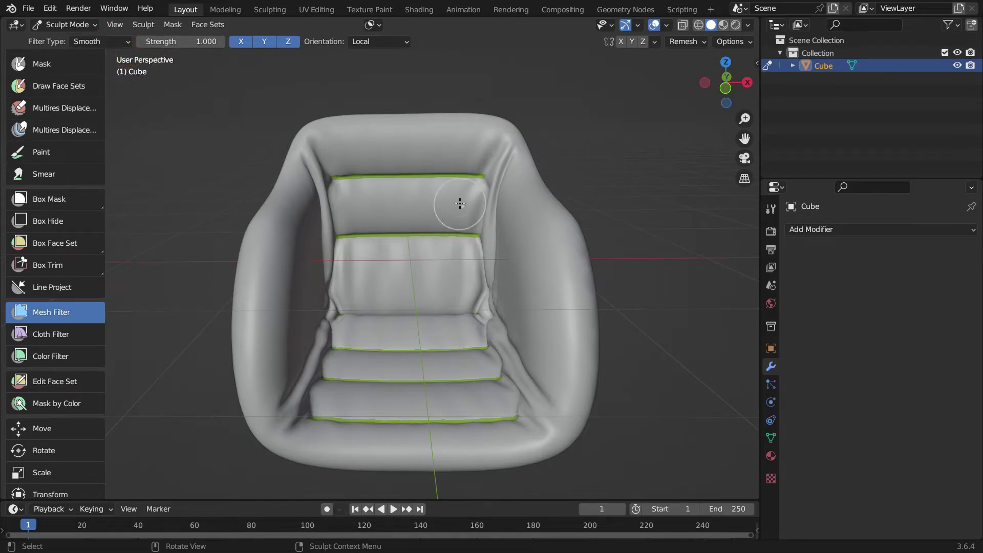
pyautogui.moveTo(377, 205); pyautogui.dragTo(613, 225)
pyautogui.moveTo(373, 199); pyautogui.dragTo(474, 213)
pyautogui.moveTo(435, 336)
pyautogui.mouseDown(button='middle')
pyautogui.moveTo(423, 308)
pyautogui.moveTo(441, 336)
pyautogui.moveTo(431, 358)
pyautogui.moveTo(419, 338)
pyautogui.mouseUp(button='middle')
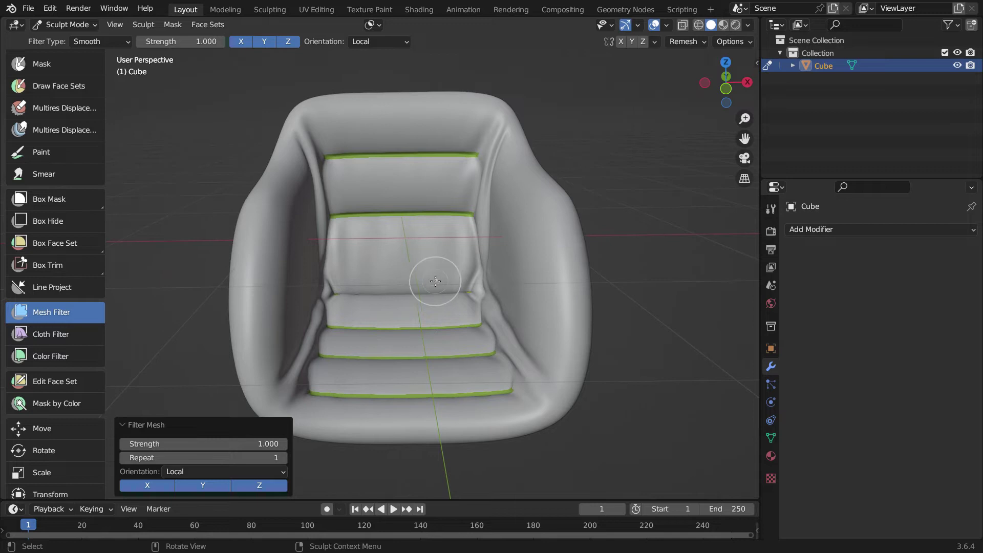
# Return to Object Mode and add a mesh cylinder with 32 vertices, radius 1 m and depth 2 m
pyautogui.click(71, 25)
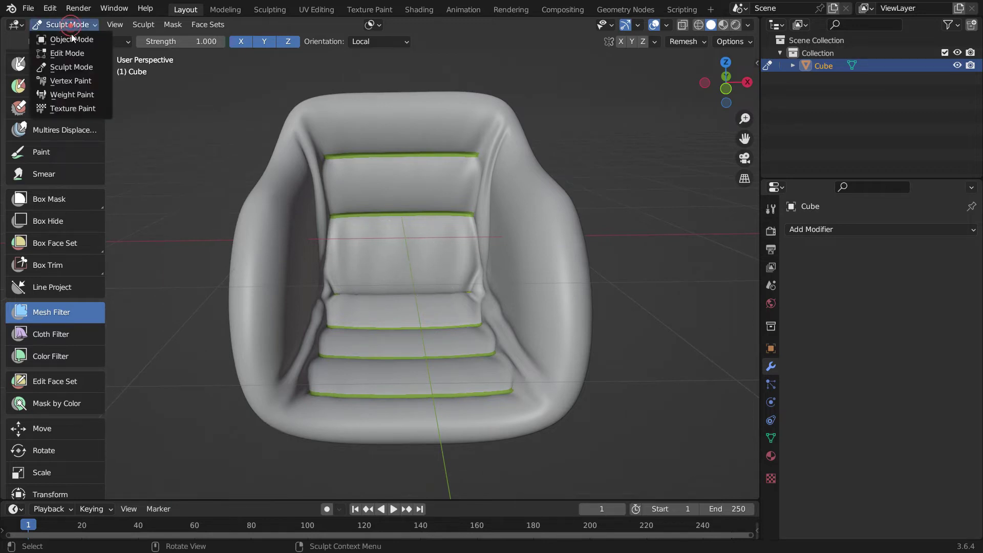
pyautogui.click(91, 40)
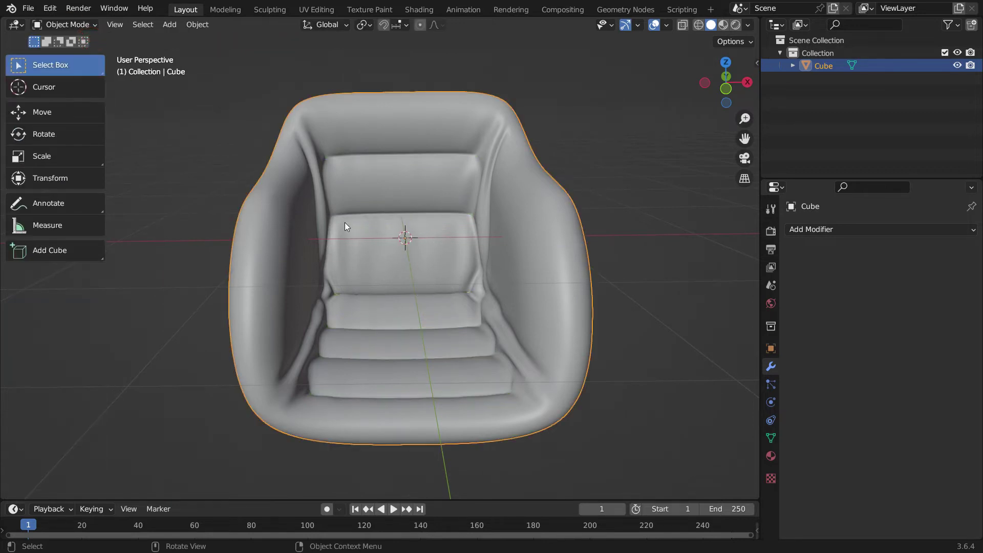
pyautogui.hotkey('shift', 'a')
pyautogui.moveTo(343, 223)
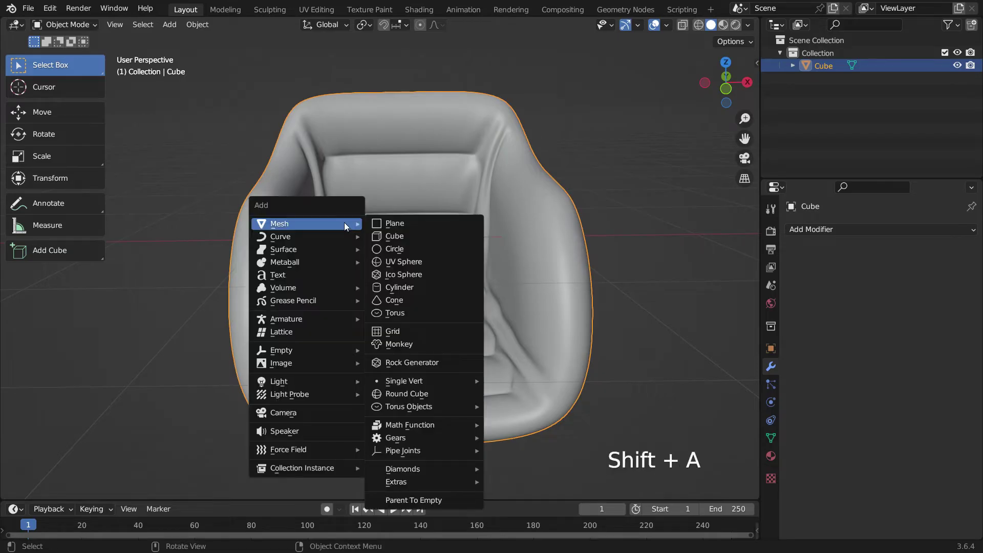
pyautogui.click(427, 285)
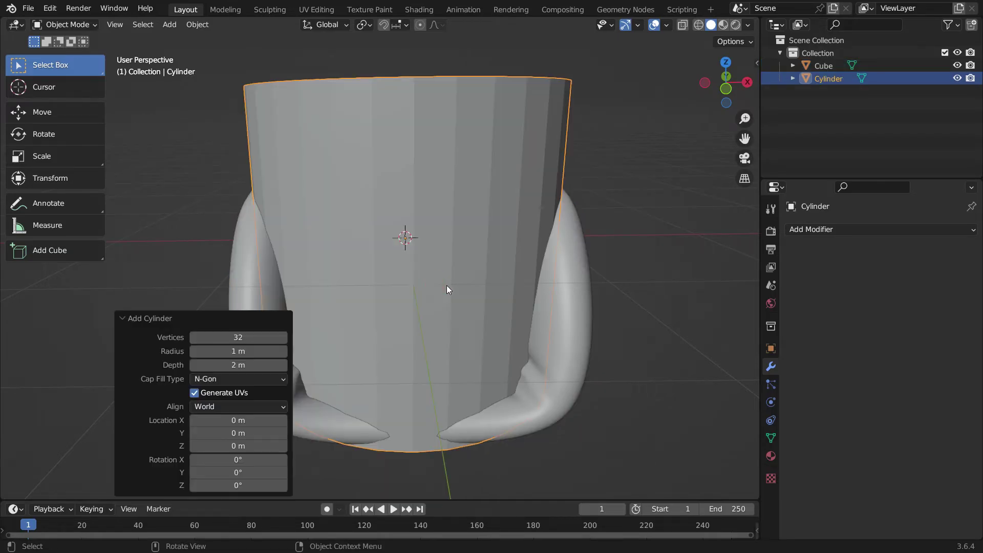
# Scale the cylinder to about 0.085 and lower it about 1.13 m along Z to sit just under the seat
pyautogui.press('KP_1')
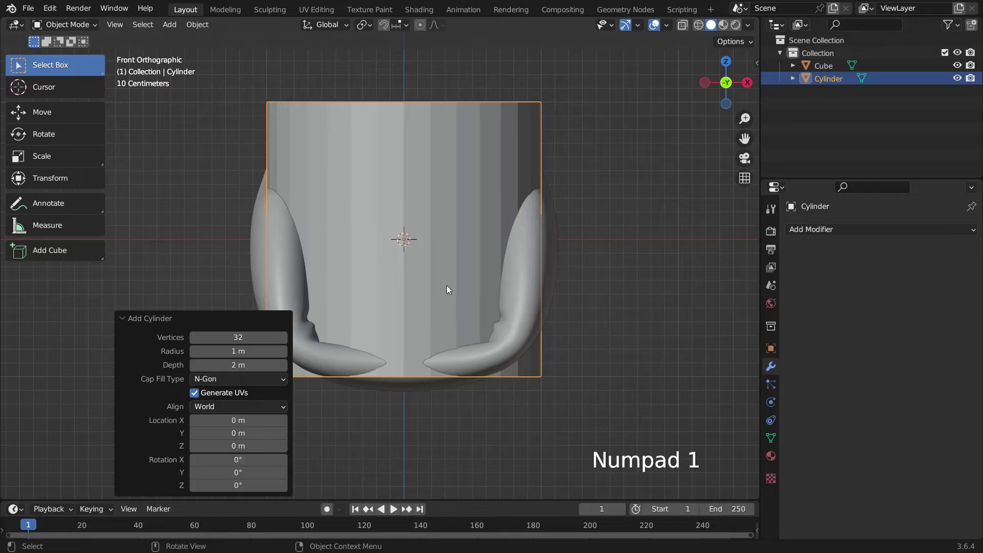
pyautogui.press('s')
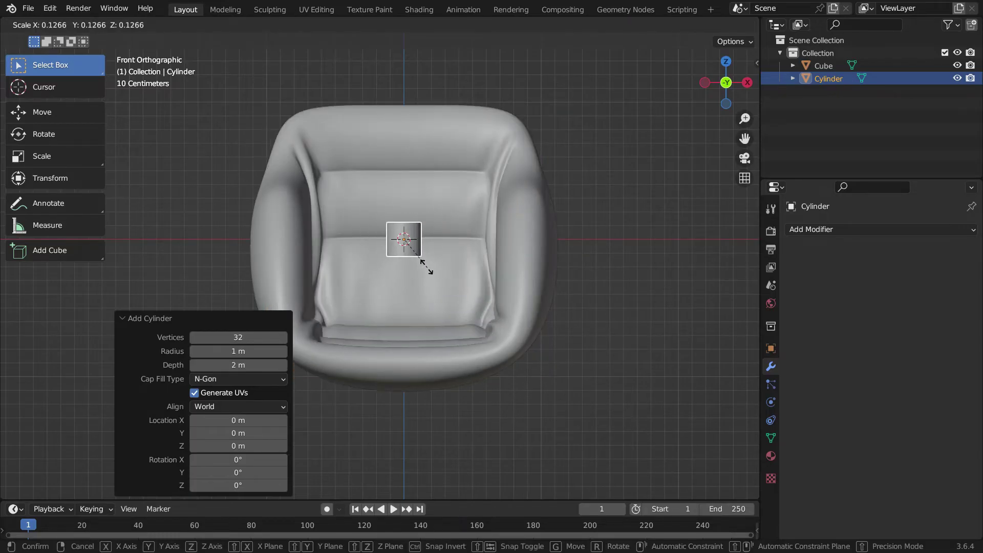
pyautogui.click(420, 261)
pyautogui.scroll(-1, 420, 262)
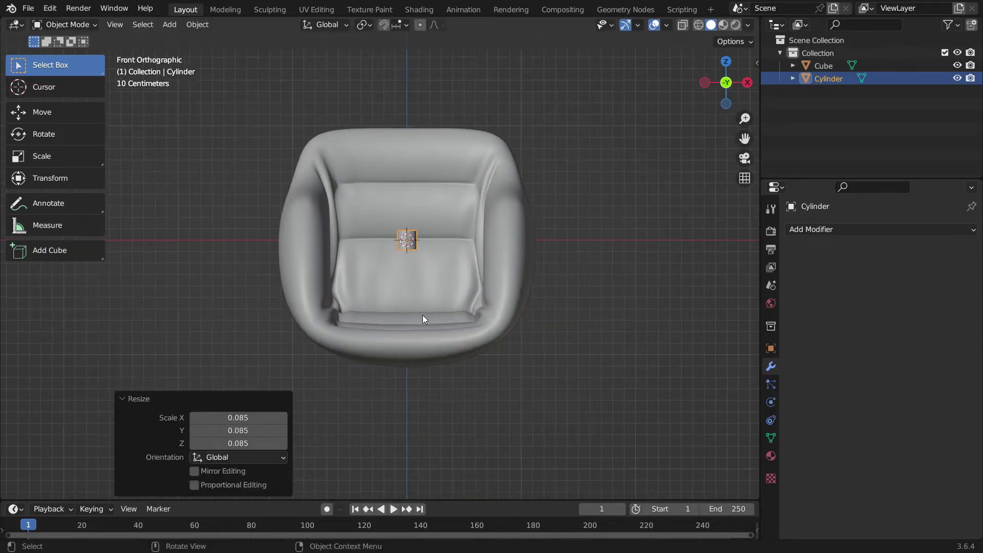
pyautogui.press('g')
pyautogui.press('z')
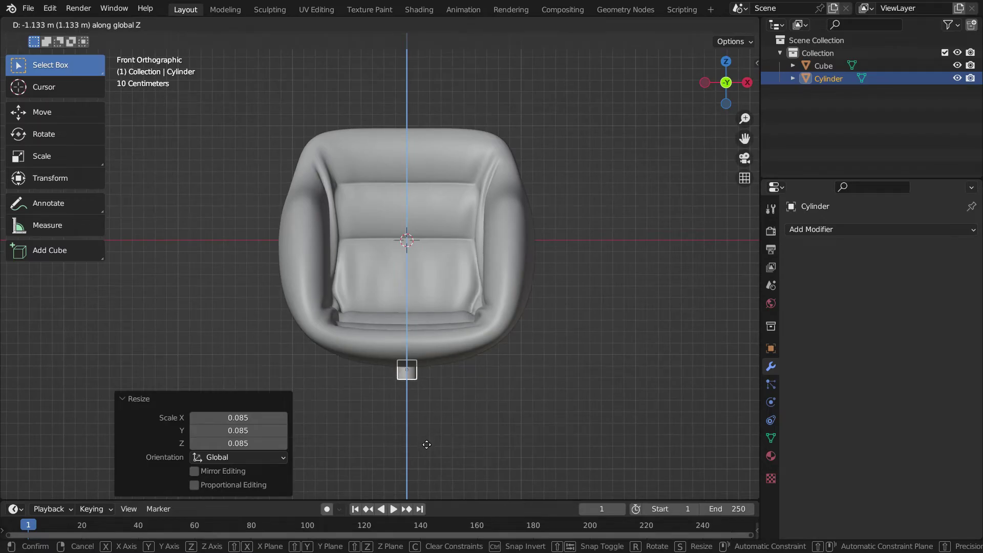
pyautogui.click(417, 428)
pyautogui.scroll(3, 412, 398)
# Inset the cylinder's bottom face in Edit Mode with a thickness of about 0.38 m
pyautogui.moveTo(410, 384); pyautogui.dragTo(456, 368, button='middle')
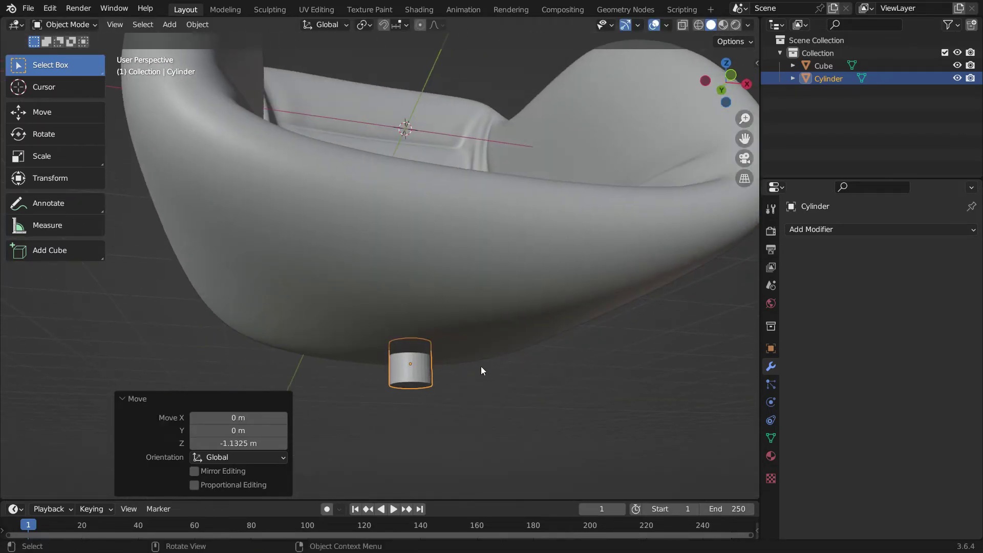
pyautogui.press('Tab')
pyautogui.moveTo(445, 404); pyautogui.dragTo(443, 391, button='middle')
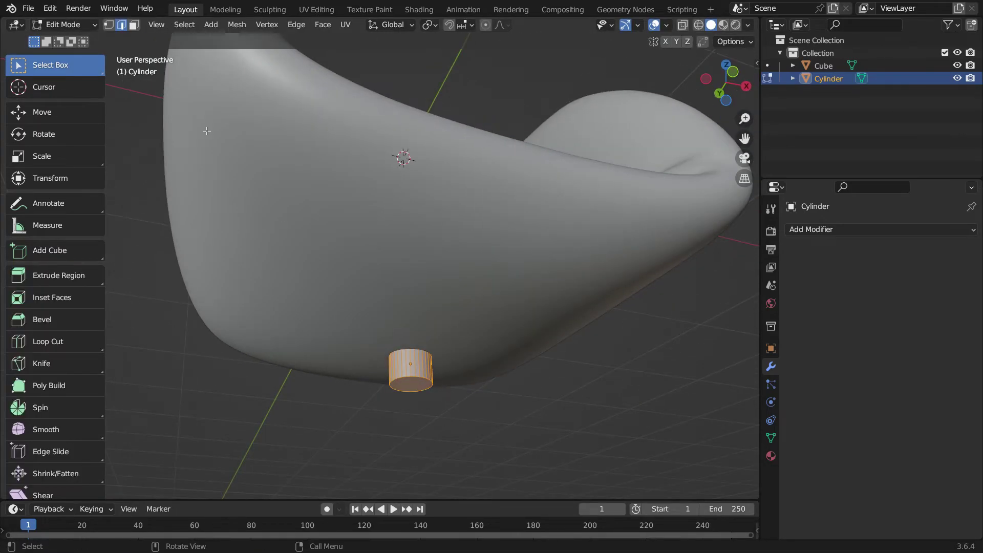
pyautogui.click(134, 28)
pyautogui.click(411, 387)
pyautogui.scroll(2, 452, 424)
pyautogui.press('i')
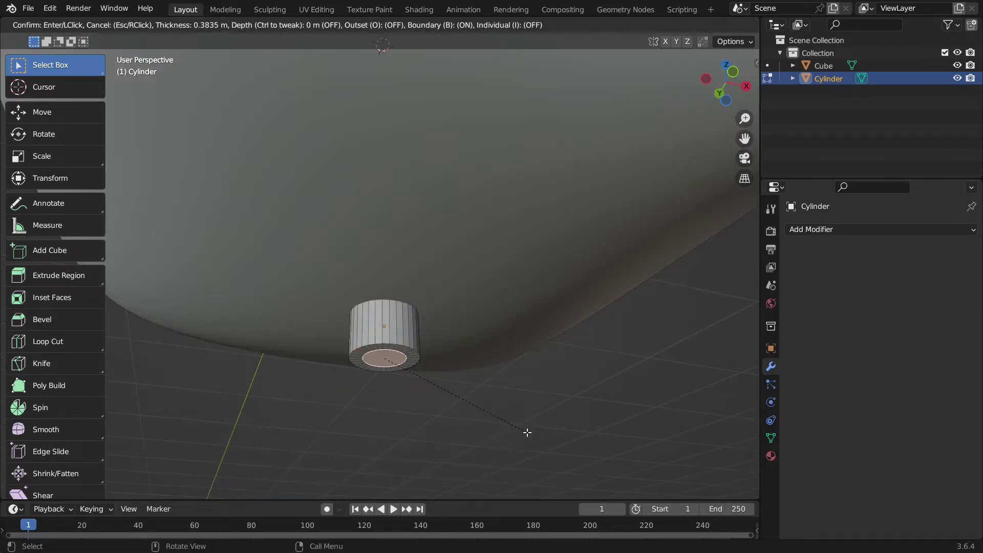
pyautogui.click(527, 432)
# Extrude the inset face about 0.255 m downward, then extrude it in place and scale the new face to about 1.76
pyautogui.moveTo(460, 359); pyautogui.dragTo(435, 389, button='middle')
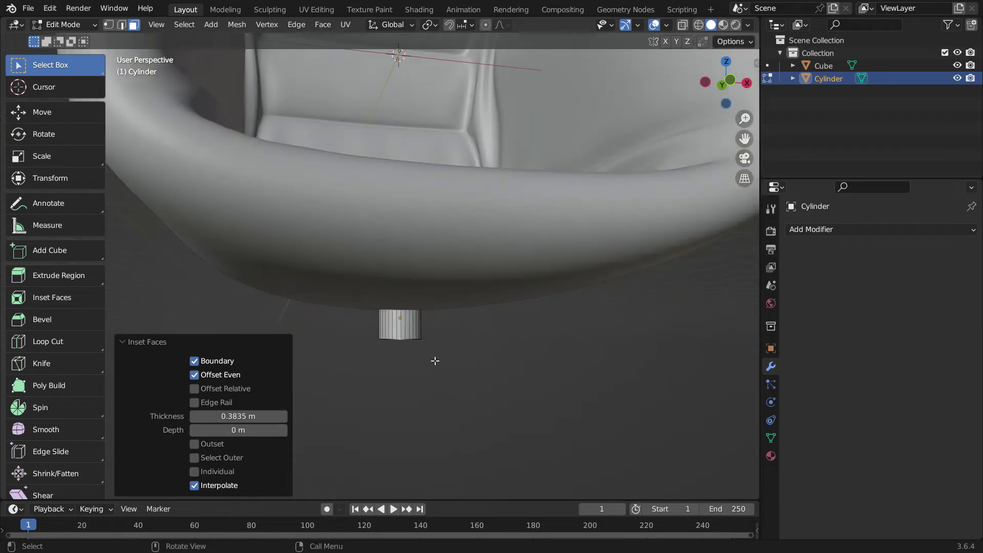
pyautogui.press('KP_1')
pyautogui.press('e')
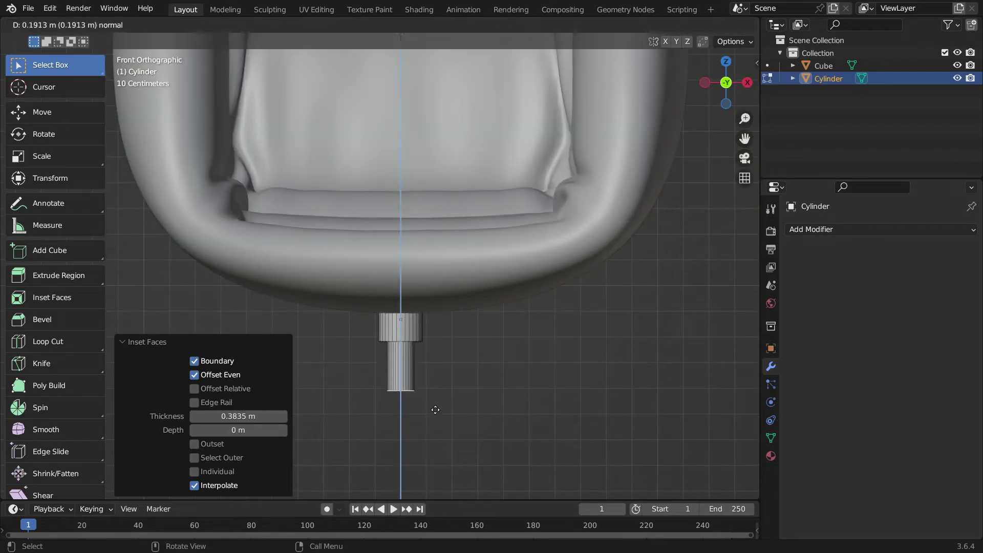
pyautogui.click(433, 421)
pyautogui.press('e')
pyautogui.press('s')
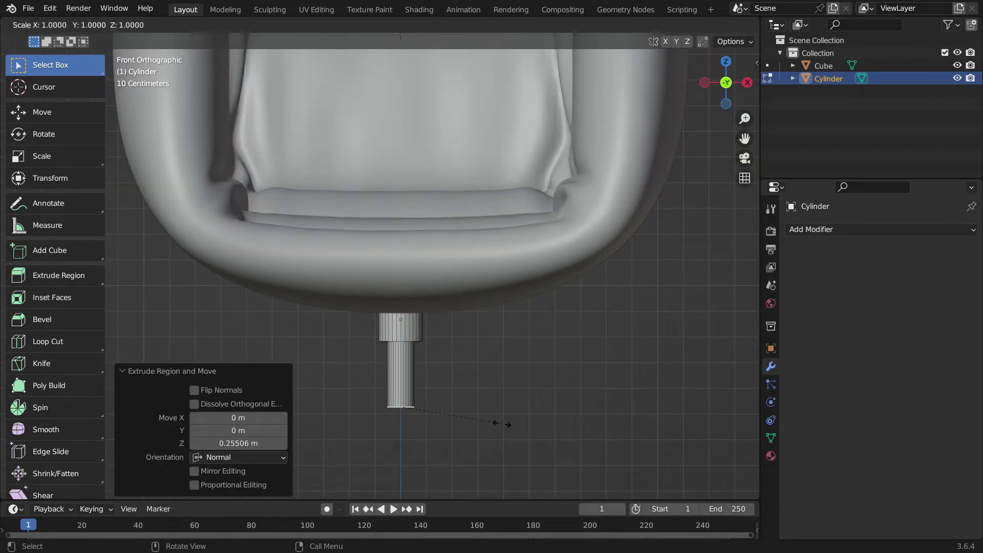
pyautogui.click(576, 442)
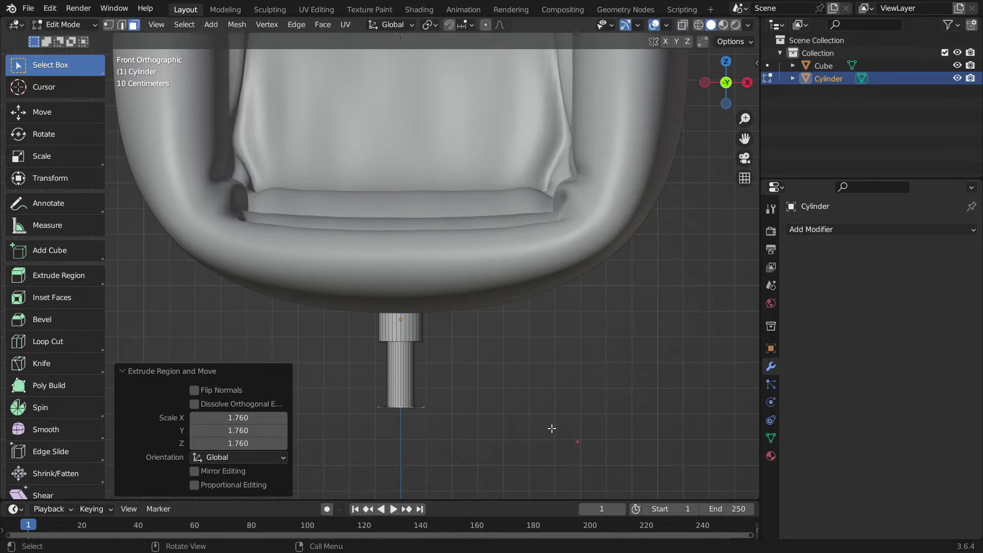
# Extrude the widened bottom face straight down to form the thicker lower section of the column
pyautogui.scroll(-3, 436, 333)
pyautogui.scroll(3, 447, 399)
pyautogui.press('e')
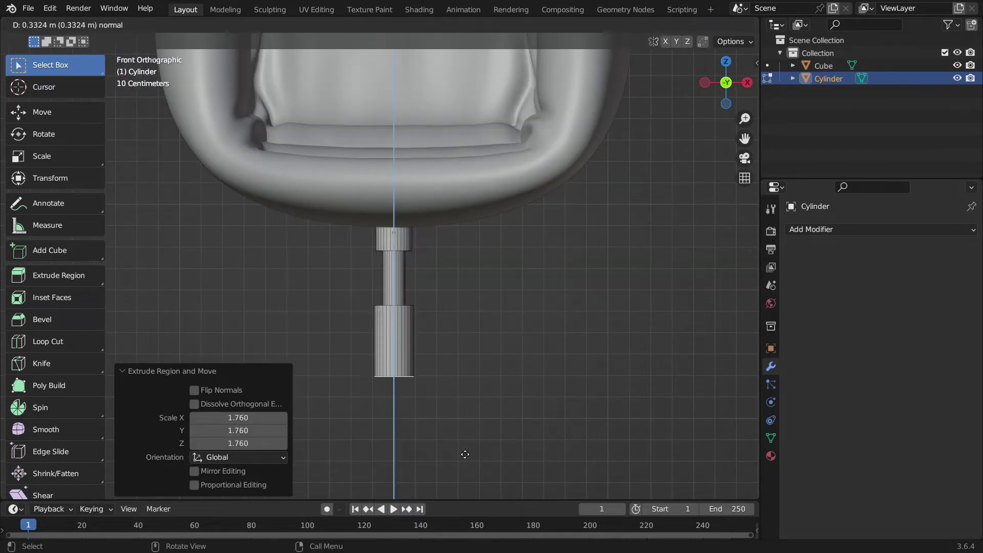
pyautogui.click(469, 495)
# Extrude the column's end about 0.098 m, flare it to a scale of about 2.15, and extrude it down into a wide hub
pyautogui.keyDown('shift'); pyautogui.moveTo(430, 437); pyautogui.dragTo(466, 328, button='middle'); pyautogui.keyUp('shift')
pyautogui.press('e')
pyautogui.click(493, 356)
pyautogui.press('s')
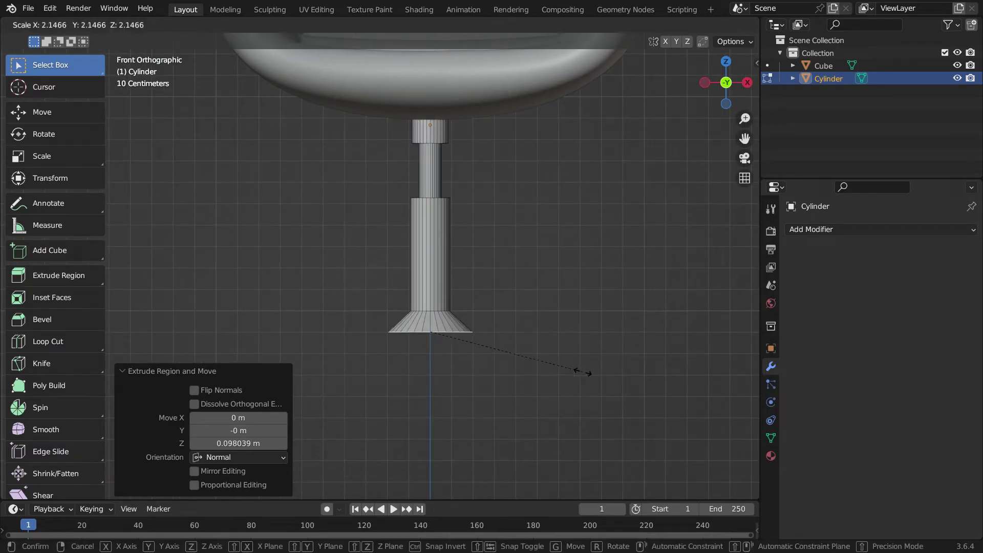
pyautogui.click(529, 373)
pyautogui.press('e')
pyautogui.click(523, 428)
pyautogui.press('Tab')
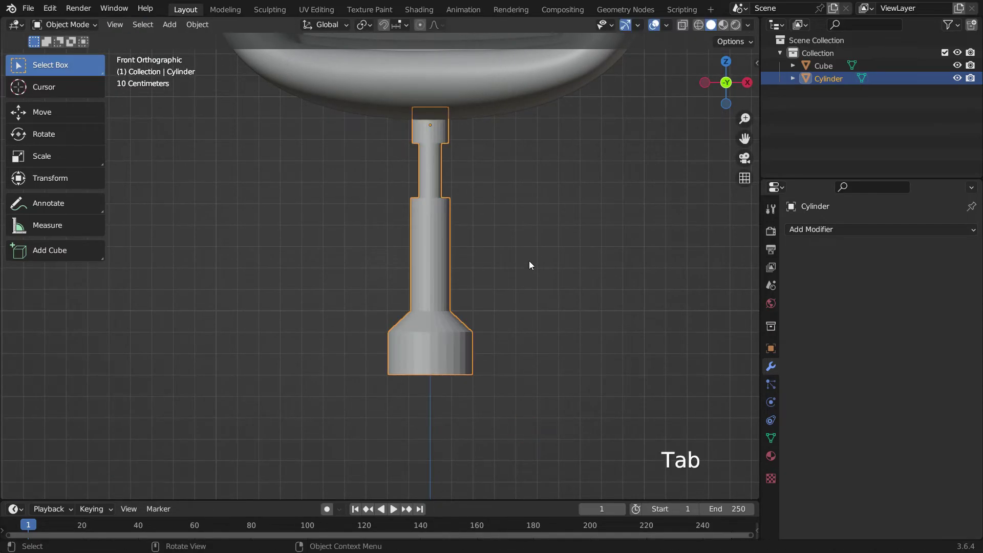
# Shade the column smooth and enable Auto Smooth at 30° in its mesh normals settings
pyautogui.rightClick(429, 222)
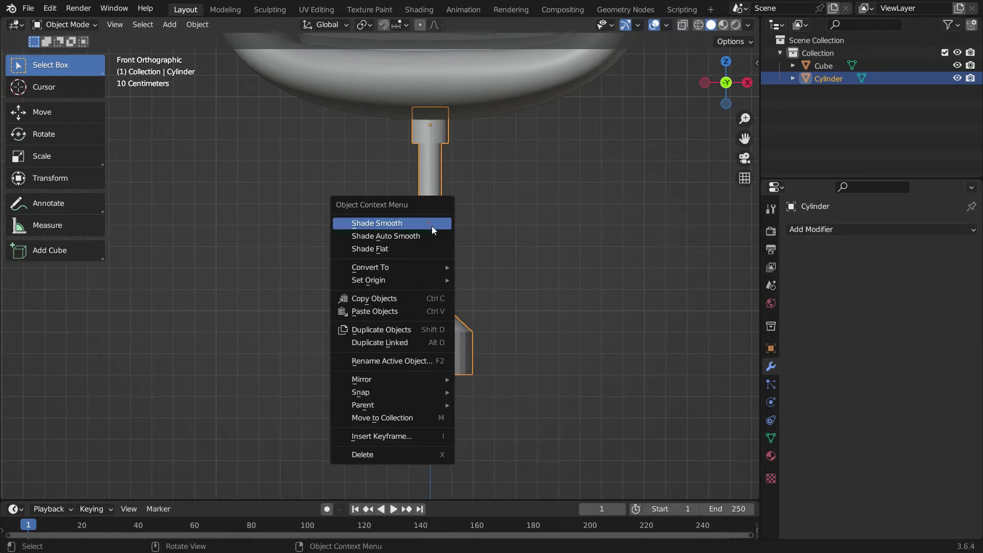
pyautogui.click(431, 226)
pyautogui.click(771, 438)
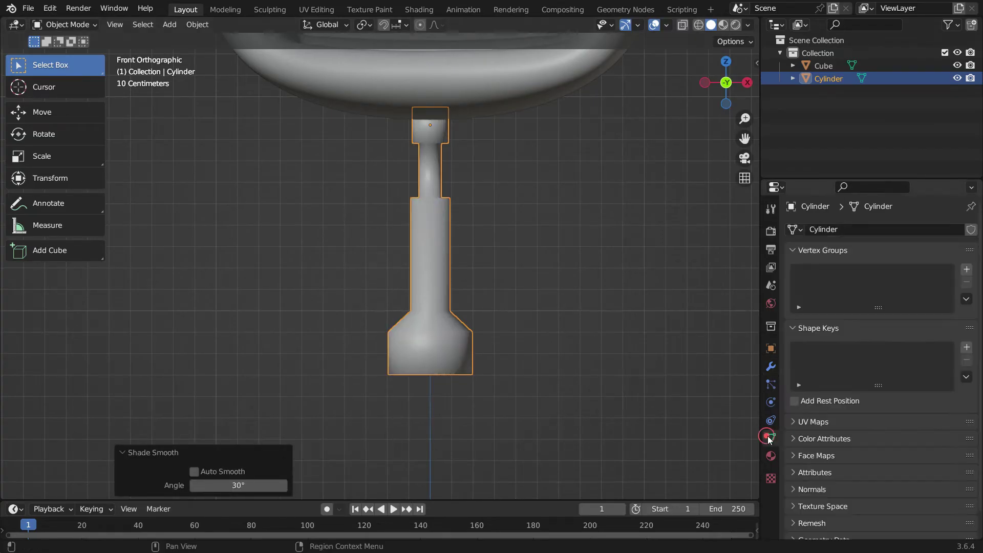
pyautogui.scroll(-2, 808, 428)
pyautogui.click(809, 463)
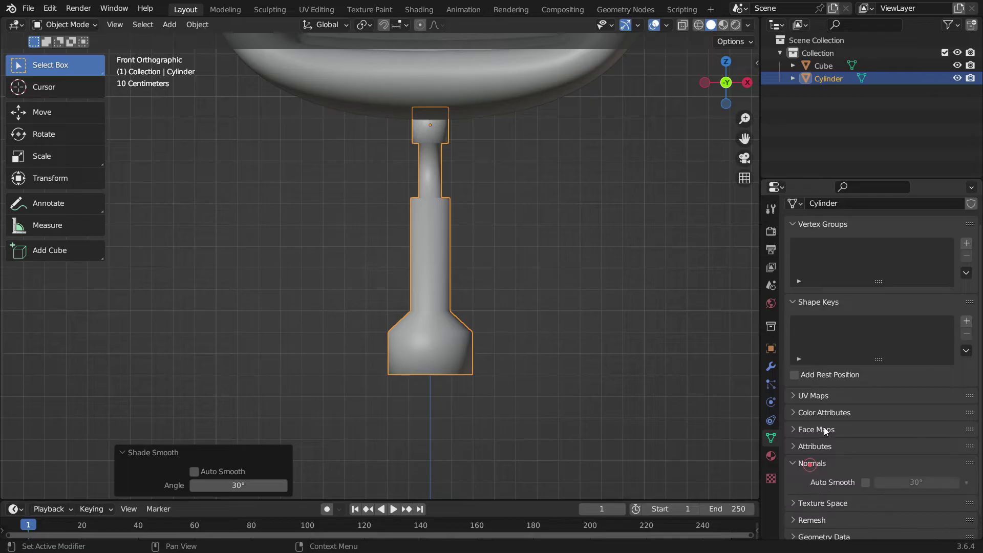
pyautogui.scroll(-1, 823, 434)
pyautogui.click(864, 459)
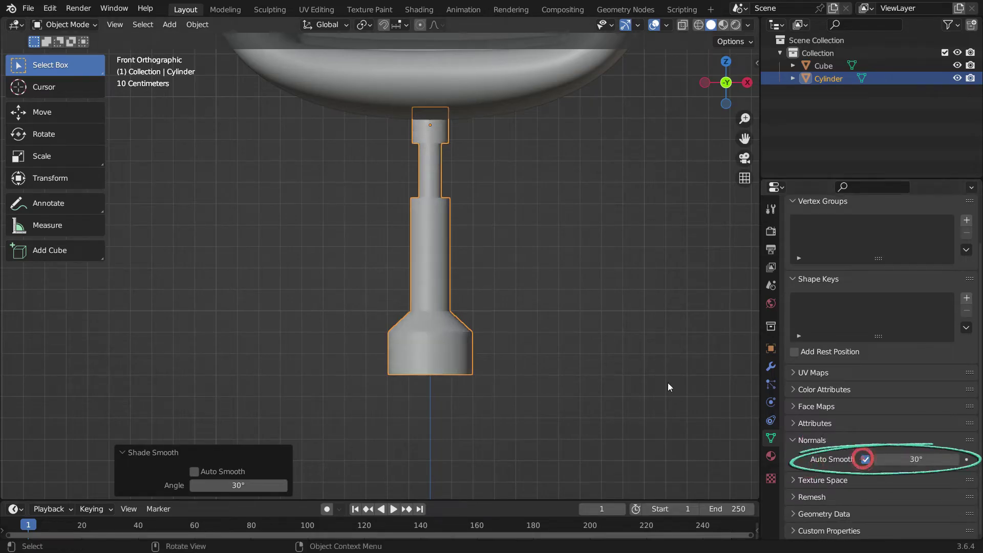
pyautogui.scroll(-1, 395, 337)
# Add a cube, scale it down to a small block, and move it about 0.25 m along X and 2.18 m down beside the hub
pyautogui.moveTo(395, 337); pyautogui.dragTo(419, 345, button='middle')
pyautogui.moveTo(455, 305); pyautogui.dragTo(417, 361, button='middle')
pyautogui.press('KP_1')
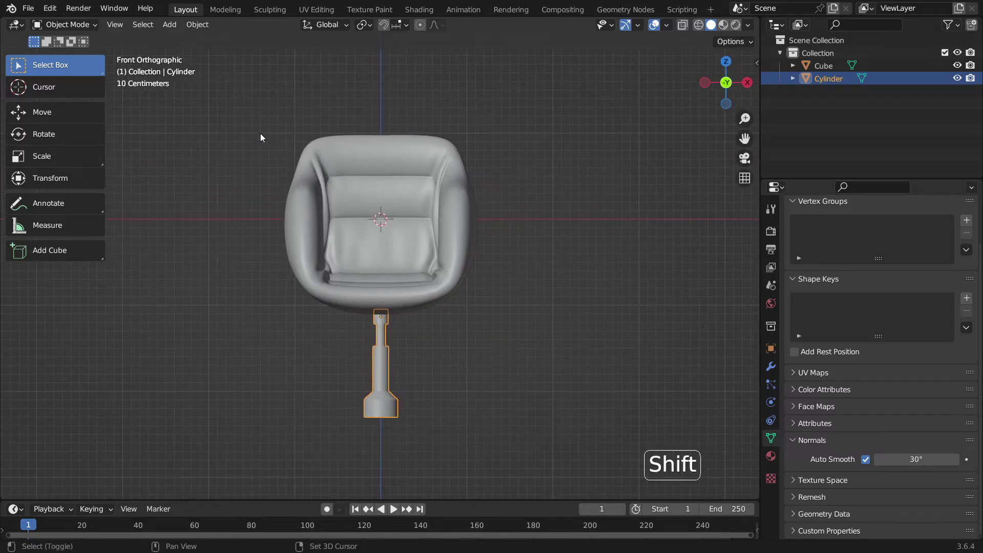
pyautogui.hotkey('shift', 'a')
pyautogui.moveTo(259, 134)
pyautogui.click(314, 146)
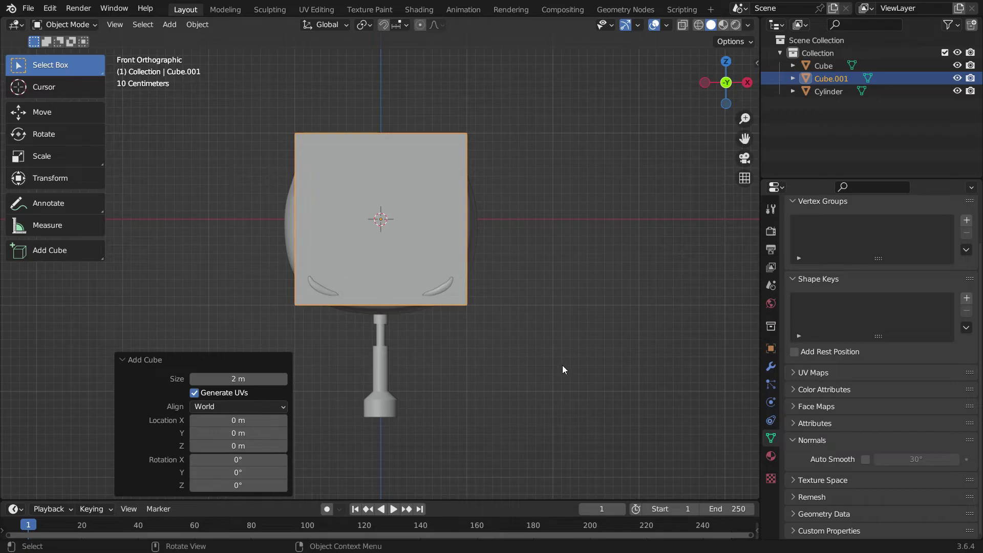
pyautogui.press('s')
pyautogui.click(395, 230)
pyautogui.press('g')
pyautogui.click(421, 445)
# Lower the small block about 0.016 m and scale it to about 0.893 to fit against the hub
pyautogui.scroll(6, 403, 423)
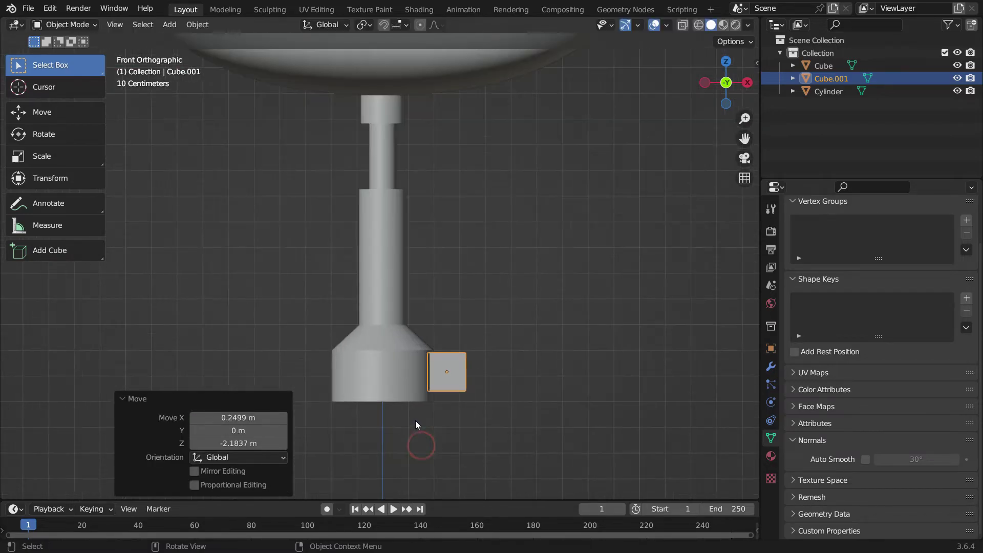
pyautogui.press('g')
pyautogui.click(454, 400)
pyautogui.press('s')
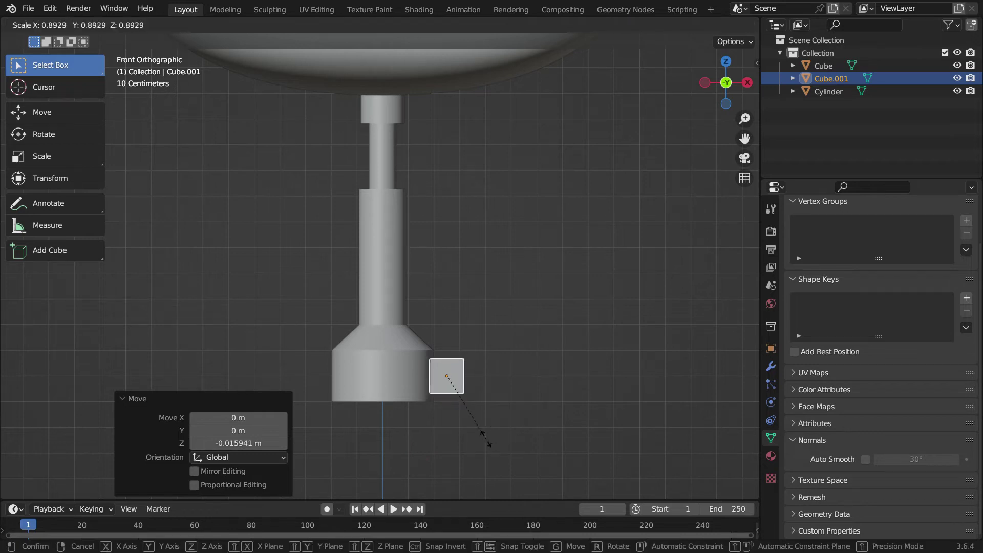
pyautogui.click(486, 440)
# Move the block's outer face about 0.89 m outward along X to stretch it into a long leg
pyautogui.moveTo(469, 417); pyautogui.dragTo(410, 415, button='middle')
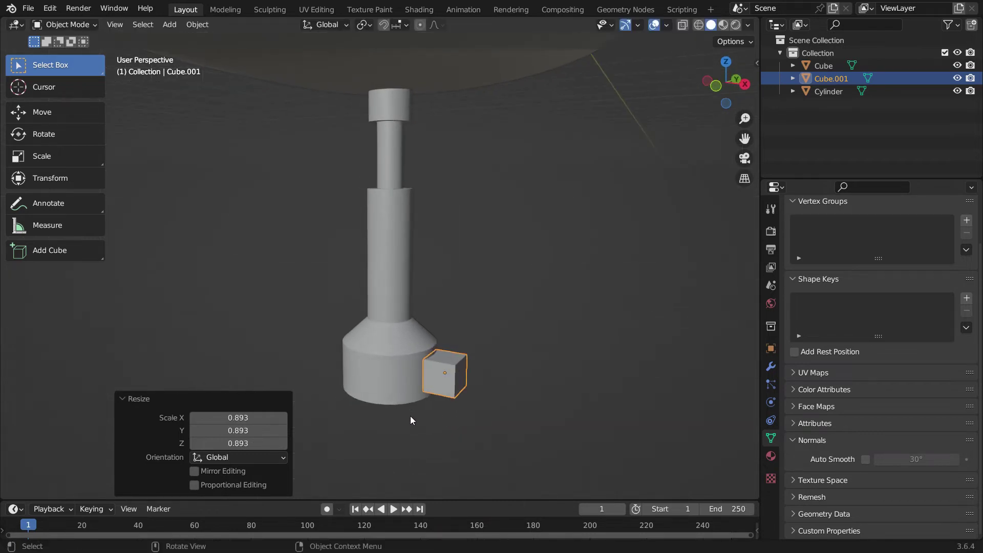
pyautogui.press('Tab')
pyautogui.click(474, 390)
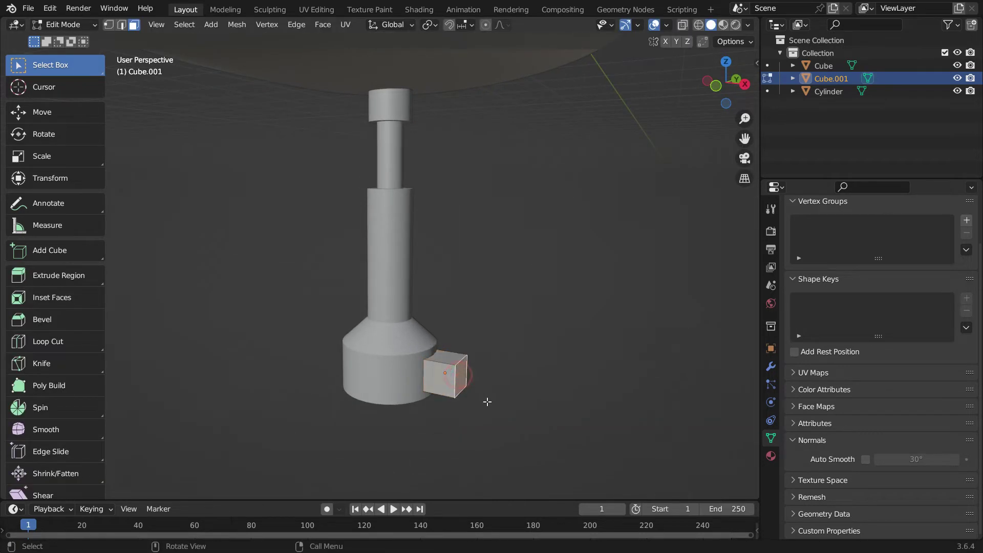
pyautogui.press('KP_1')
pyautogui.scroll(-5, 471, 413)
pyautogui.press('g')
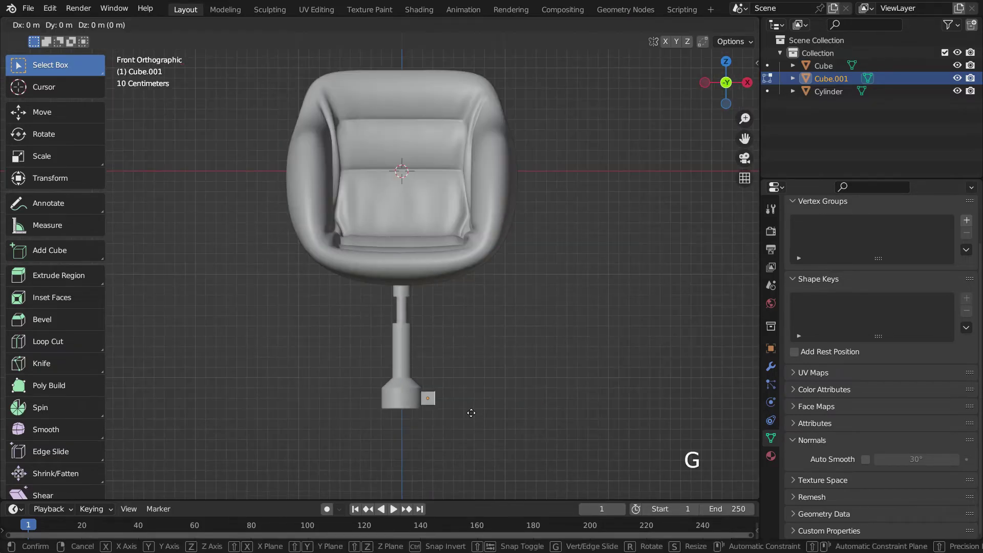
pyautogui.click(562, 416)
# Lower the leg's outer end face about 0.23 m along Z to slope the leg downward
pyautogui.scroll(4, 541, 420)
pyautogui.press('g')
pyautogui.press('z')
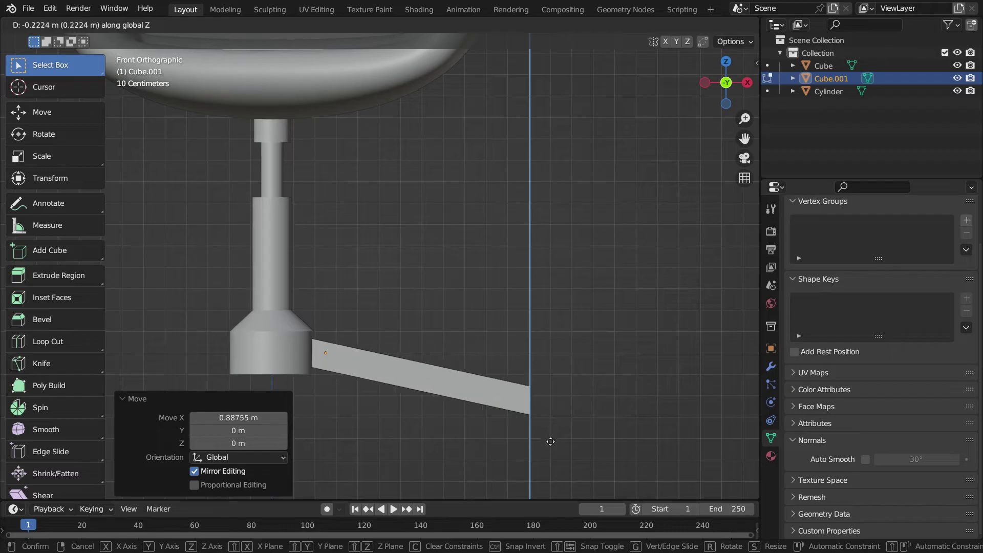
pyautogui.click(551, 441)
# Bevel all the leg's edges with a width of about 0.368 m and 3 segments
pyautogui.moveTo(514, 369); pyautogui.dragTo(453, 357, button='middle')
pyautogui.scroll(-2, 484, 395)
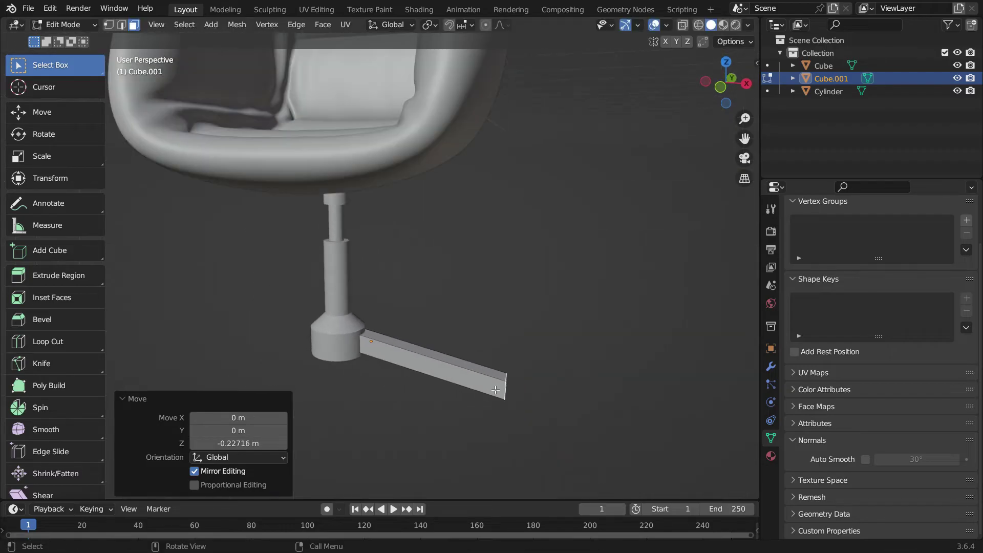
pyautogui.press('a')
pyautogui.hotkey('ctrl', 'b')
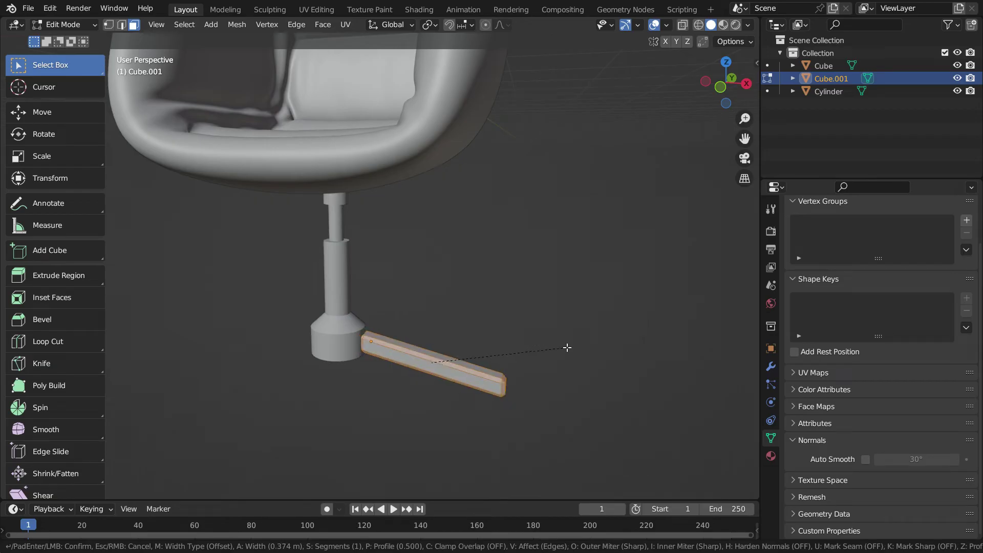
pyautogui.click(567, 348)
pyautogui.click(284, 309)
pyautogui.click(283, 309)
pyautogui.scroll(2, 483, 392)
pyautogui.moveTo(483, 391)
pyautogui.mouseDown(button='middle')
pyautogui.moveTo(345, 373)
pyautogui.moveTo(483, 378)
pyautogui.mouseUp(button='middle')
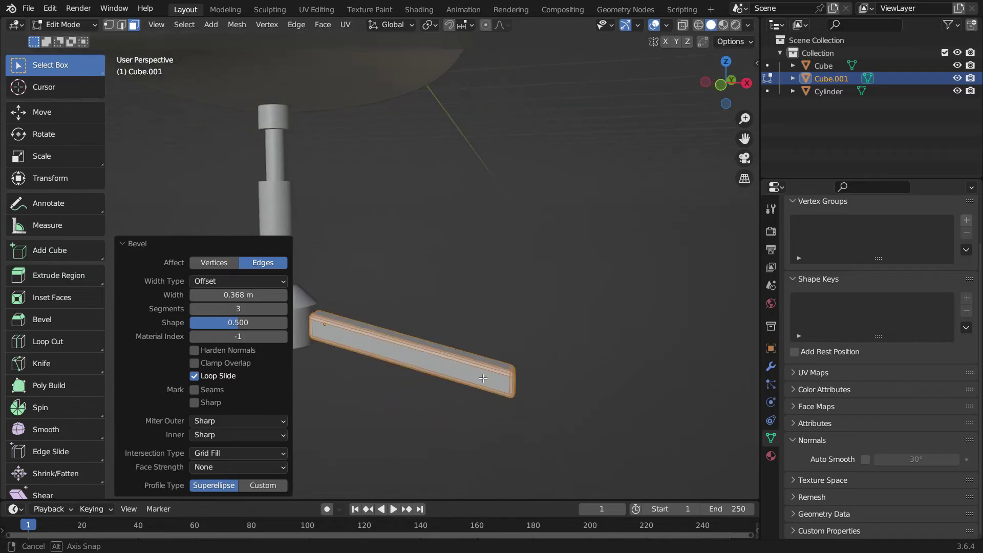
# Add a cylinder to the leg's mesh in front view and scale it down uniformly to about 0.061
pyautogui.scroll(-5, 536, 378)
pyautogui.press('KP_1')
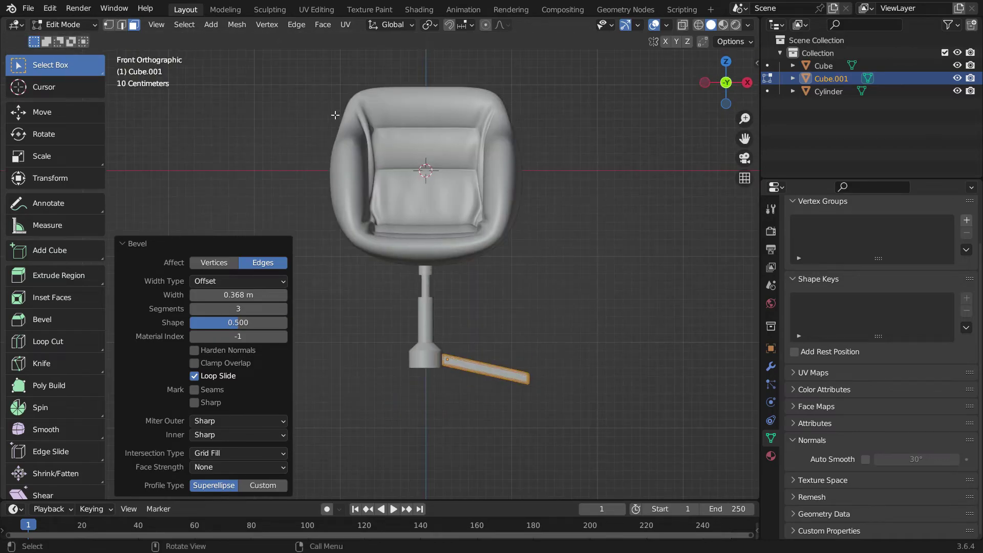
pyautogui.hotkey('shift', 'a')
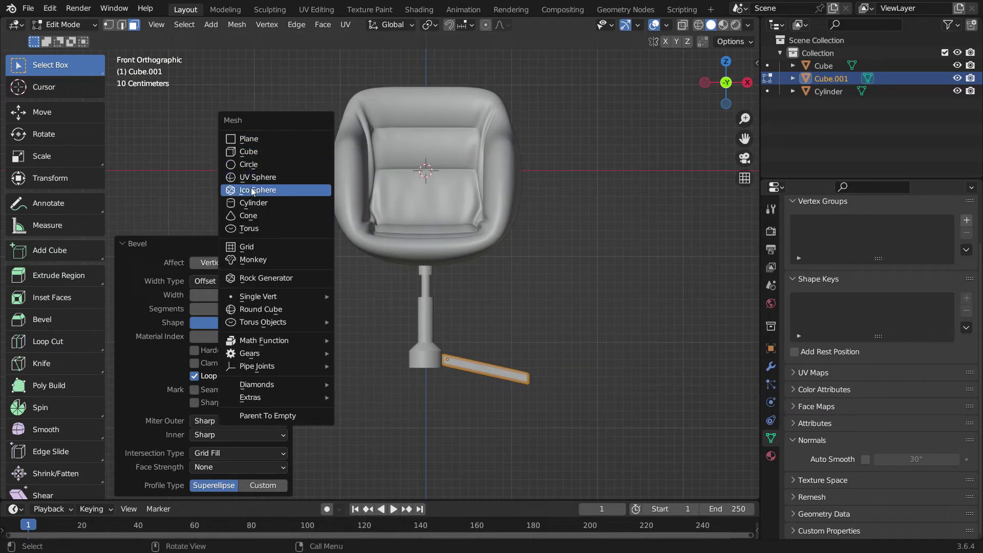
pyautogui.click(280, 203)
pyautogui.press('s')
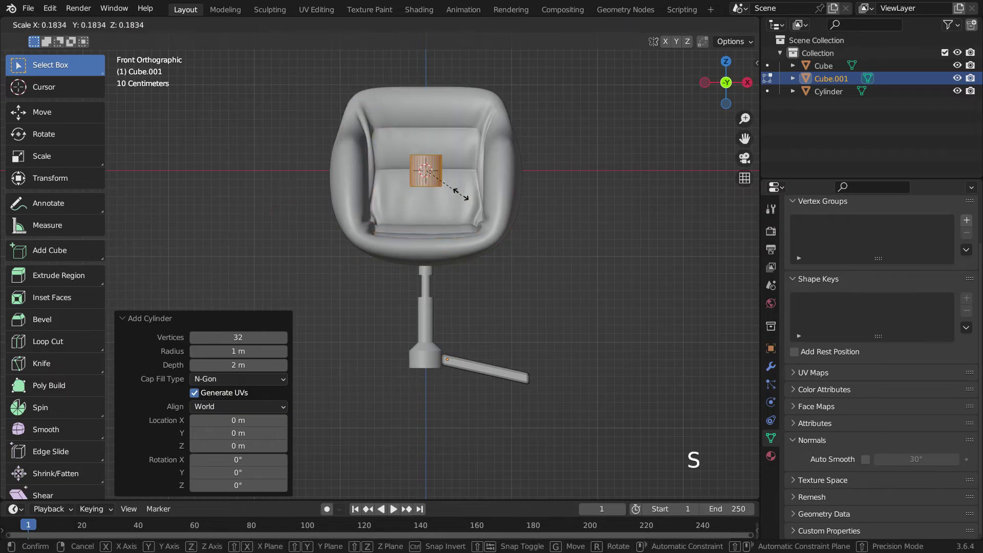
pyautogui.click(446, 220)
# Move the small cylinder about 1.116 m along X and -2.495 m along Z under the leg's outer end, and shrink it into a slim pin
pyautogui.press('g')
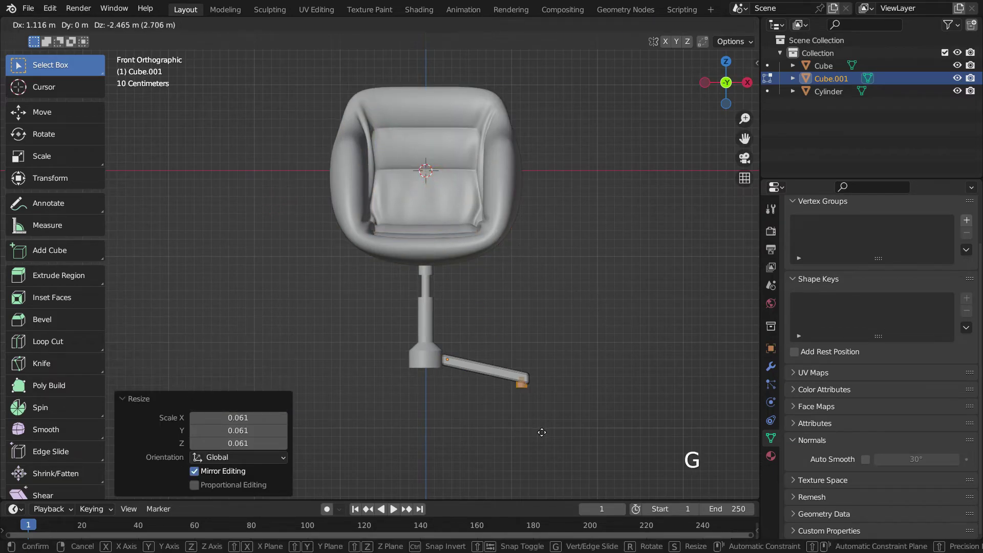
pyautogui.click(542, 434)
pyautogui.scroll(8, 540, 410)
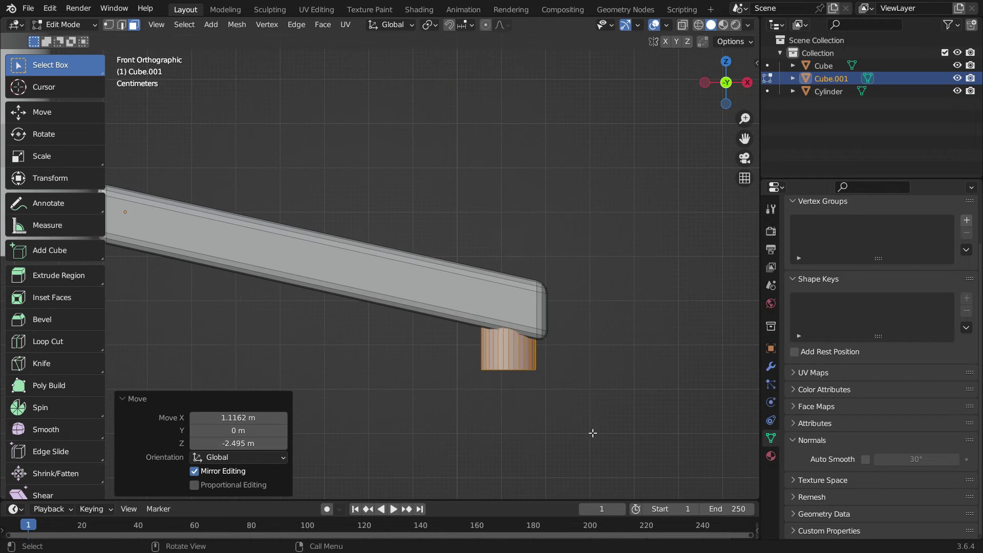
pyautogui.press('s')
pyautogui.click(565, 408)
# Lower the pin's bottom face about 0.058 m along Z to lengthen the pin
pyautogui.moveTo(566, 408); pyautogui.dragTo(538, 377, button='middle')
pyautogui.click(500, 357)
pyautogui.press('g')
pyautogui.press('z')
pyautogui.click(562, 384)
# Add a 32-vertex cylinder at the origin in front view and rotate it 90° to lie on its side as the wheel
pyautogui.scroll(-5, 515, 358)
pyautogui.press('KP_1')
pyautogui.scroll(-4, 492, 390)
pyautogui.scroll(-1, 457, 365)
pyautogui.scroll(1, 438, 211)
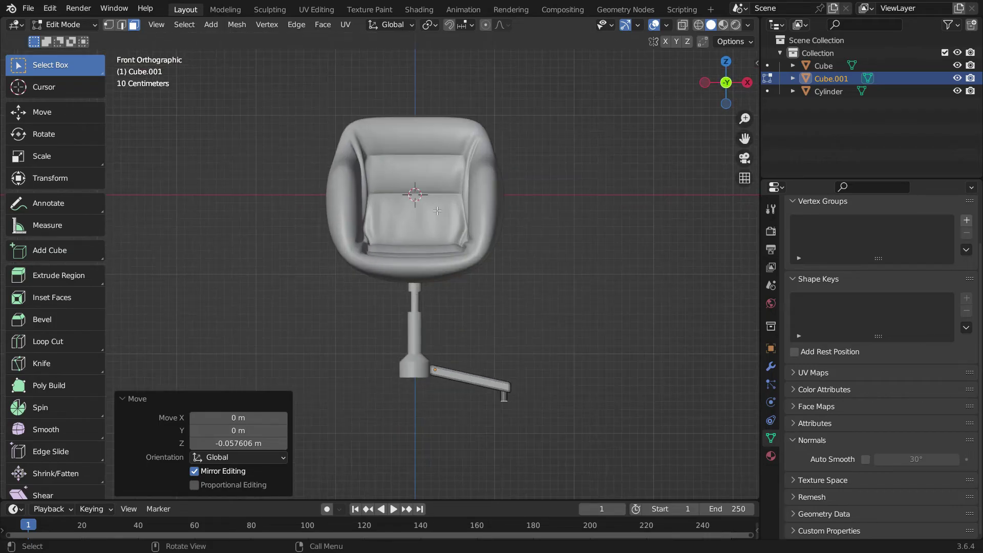
pyautogui.hotkey('shift', 'a')
pyautogui.click(266, 149)
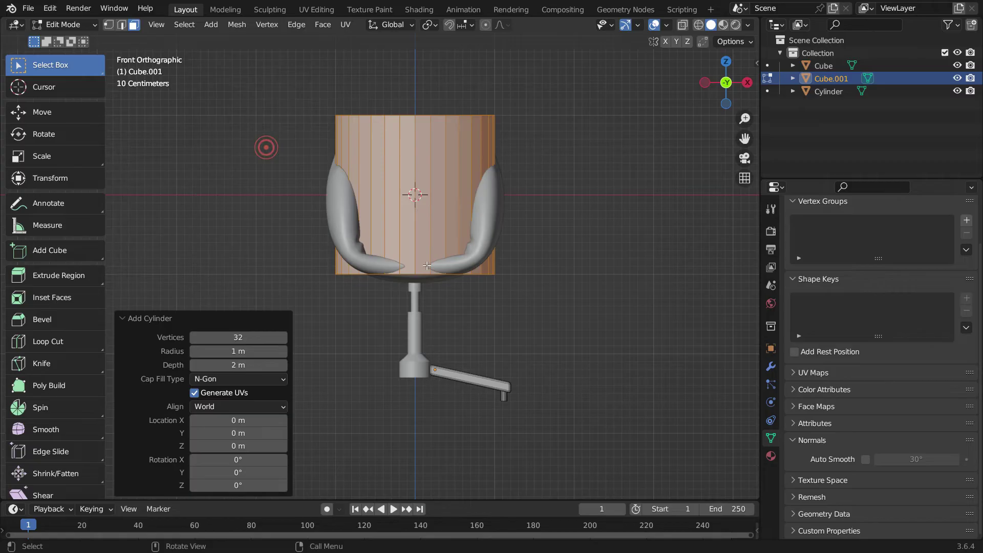
pyautogui.write('r90')
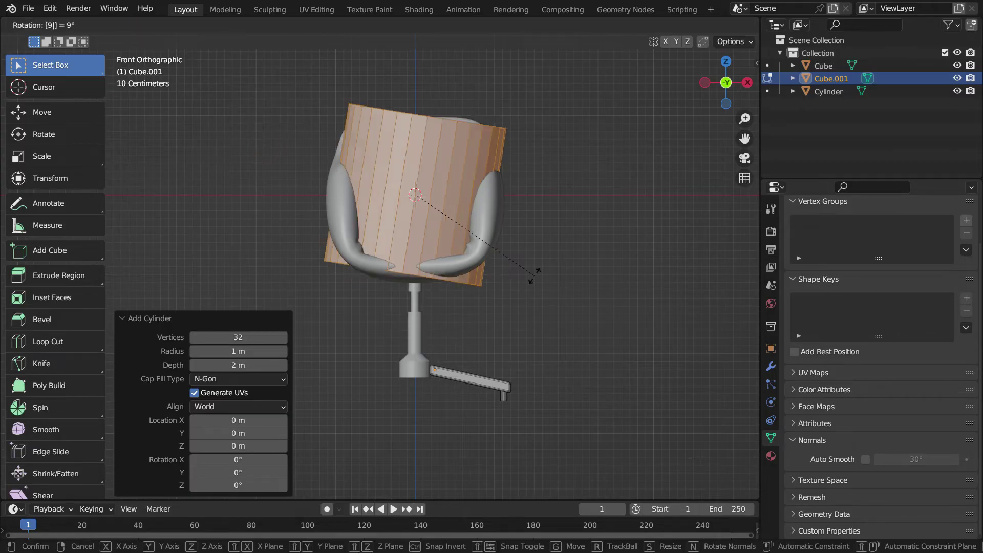
pyautogui.press('Return')
# Add two loop cuts around the wheel cylinder and spread them apart by scaling about 2.093 along X
pyautogui.hotkey('ctrl', 'r')
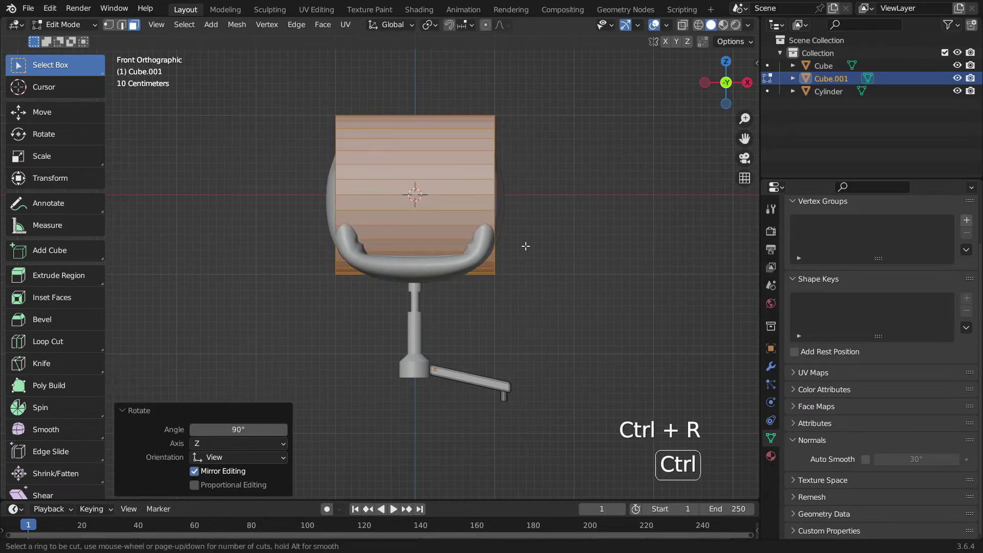
pyautogui.scroll(1, 436, 180)
pyautogui.click(436, 181)
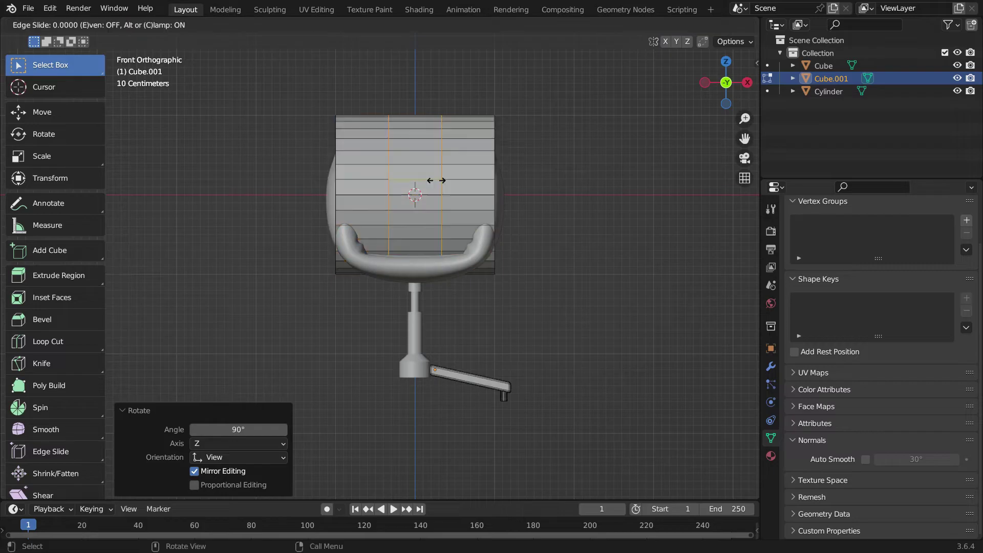
pyautogui.rightClick(436, 181)
pyautogui.press('s')
pyautogui.press('x')
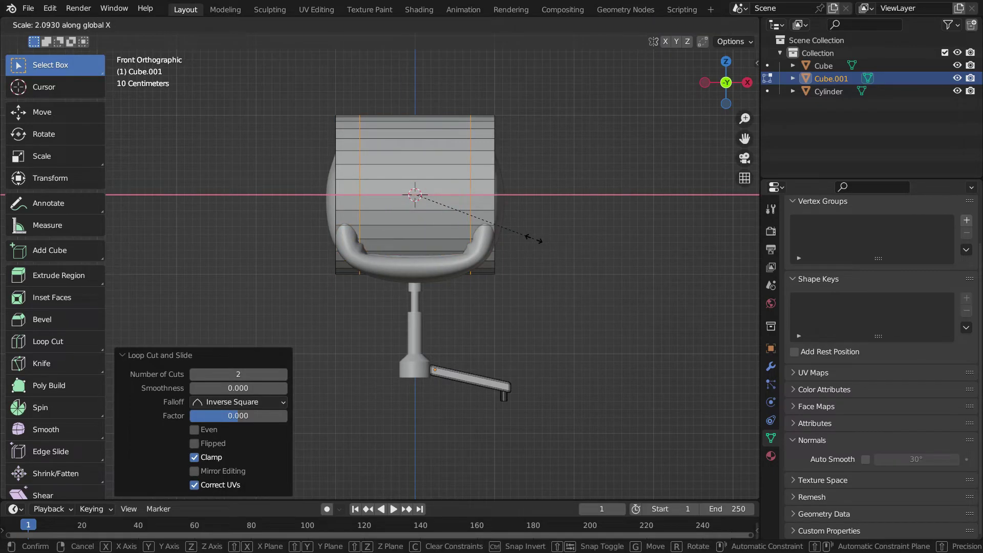
pyautogui.click(532, 239)
# Add two more loop cuts to the wheel's middle section and scale them about 2.572 along X, close inside the outer pair
pyautogui.hotkey('ctrl', 'r')
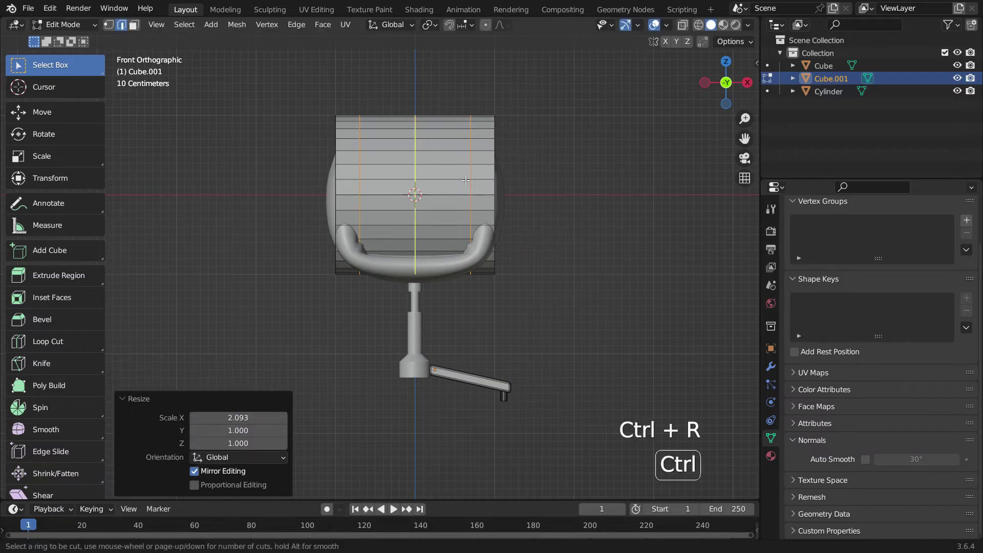
pyautogui.scroll(1, 465, 181)
pyautogui.click(465, 181)
pyautogui.rightClick(465, 180)
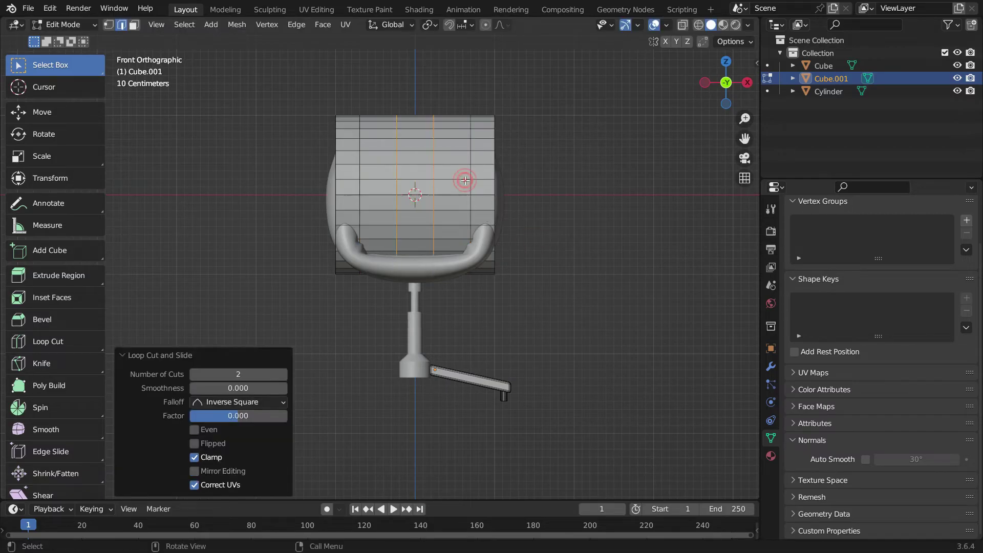
pyautogui.press('s')
pyautogui.press('x')
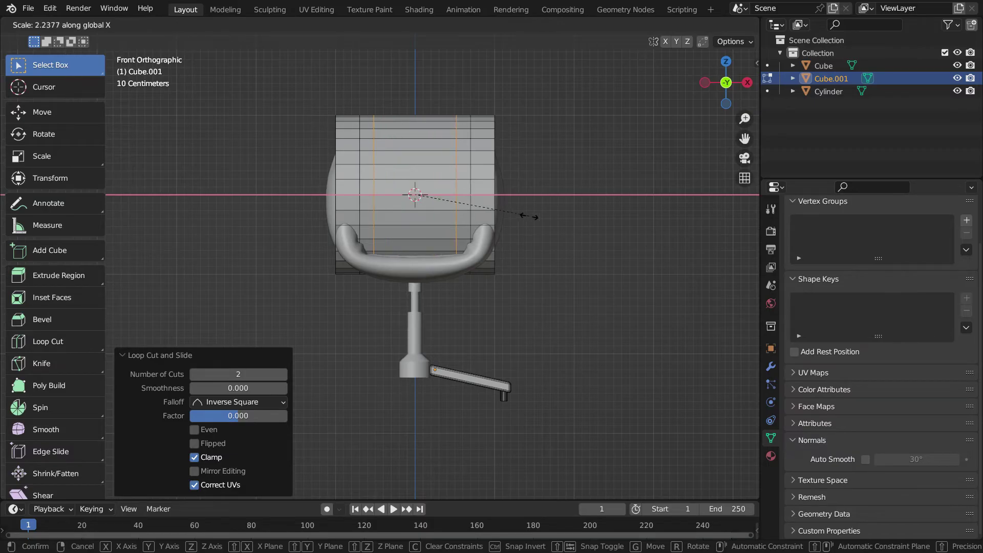
pyautogui.click(545, 222)
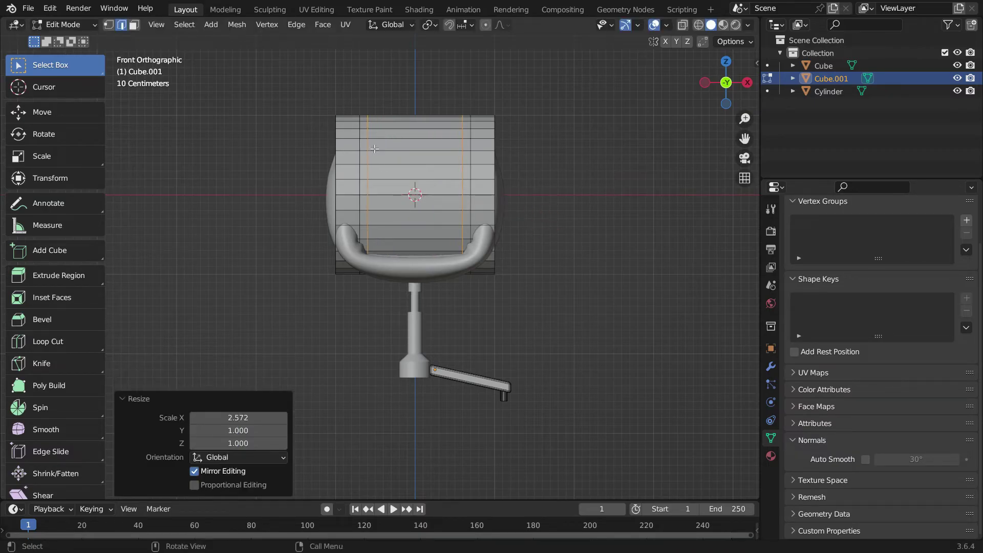
# Select the two narrow face bands around the wheel and extrude them inward along their normals to form grooves
pyautogui.click(135, 24)
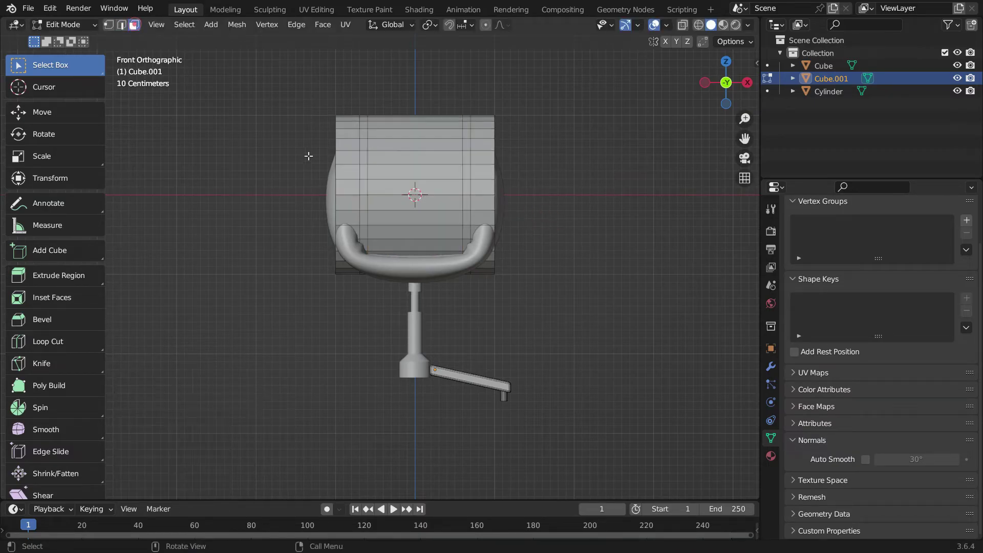
pyautogui.keyDown('alt'); pyautogui.click(364, 149); pyautogui.keyUp('alt')
pyautogui.keyDown('alt'); pyautogui.keyDown('shift'); pyautogui.click(467, 154); pyautogui.keyUp('shift'); pyautogui.keyUp('alt')
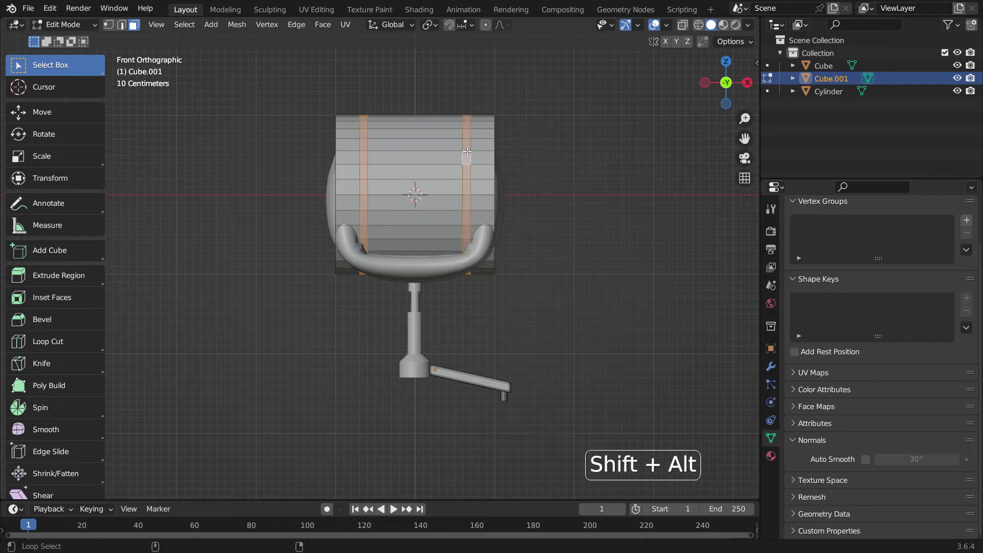
pyautogui.moveTo(467, 153); pyautogui.dragTo(434, 252, button='middle')
pyautogui.scroll(-2, 435, 251)
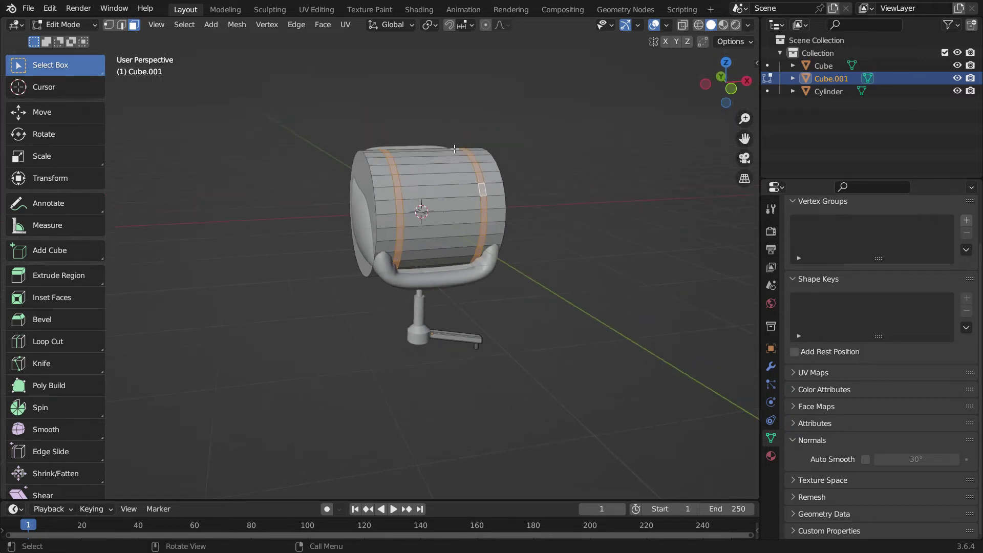
pyautogui.scroll(2, 454, 150)
pyautogui.click(226, 26)
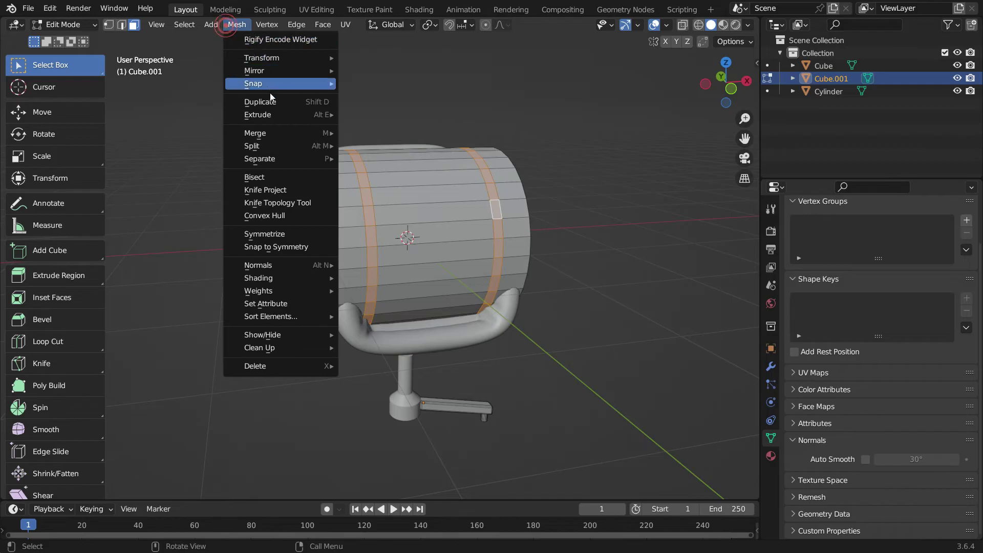
pyautogui.moveTo(317, 114)
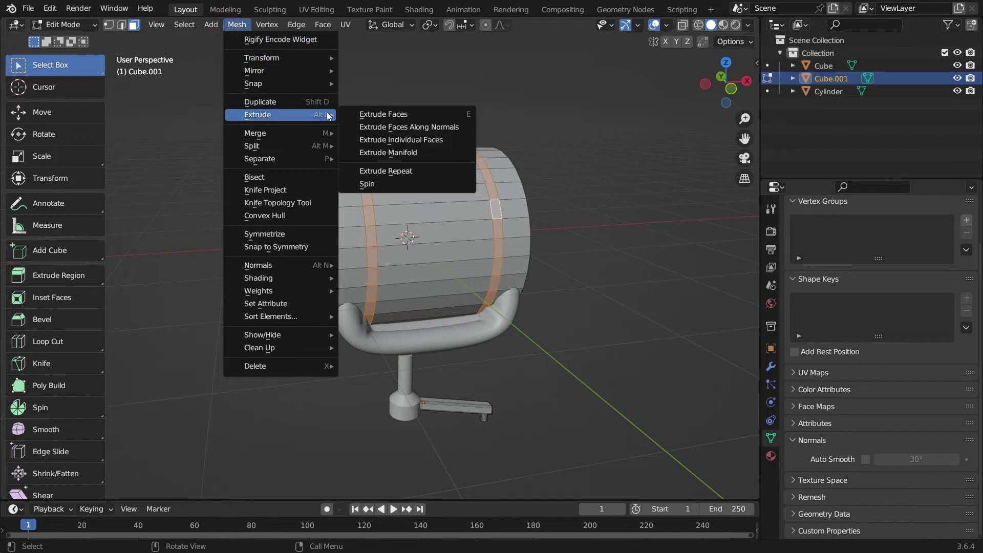
pyautogui.click(403, 128)
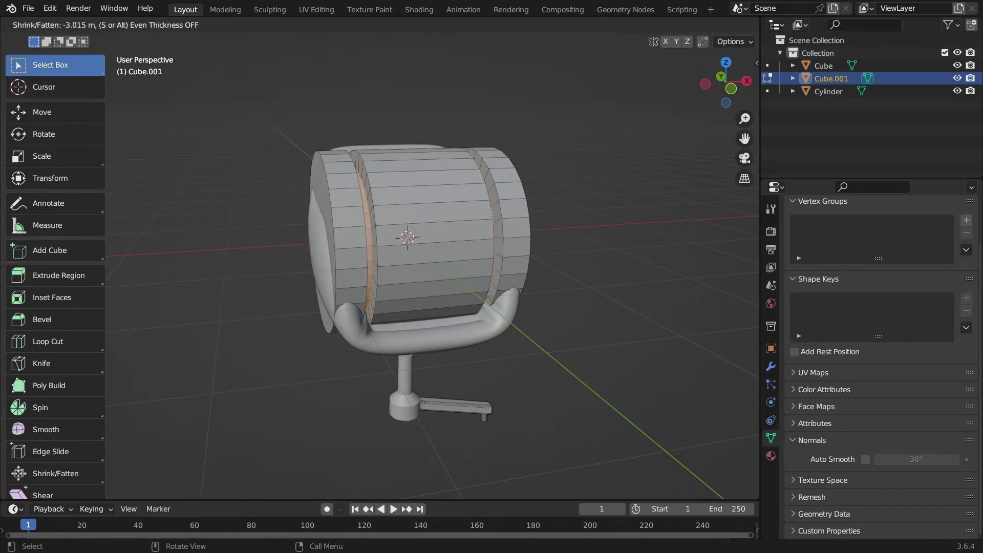
pyautogui.click(511, 342)
# Bevel the rim edges at both ends of the wheel with a width of about 2.82 m and 4 segments
pyautogui.moveTo(463, 280)
pyautogui.mouseDown(button='middle')
pyautogui.moveTo(438, 303)
pyautogui.moveTo(471, 276)
pyautogui.mouseUp(button='middle')
pyautogui.click(122, 25)
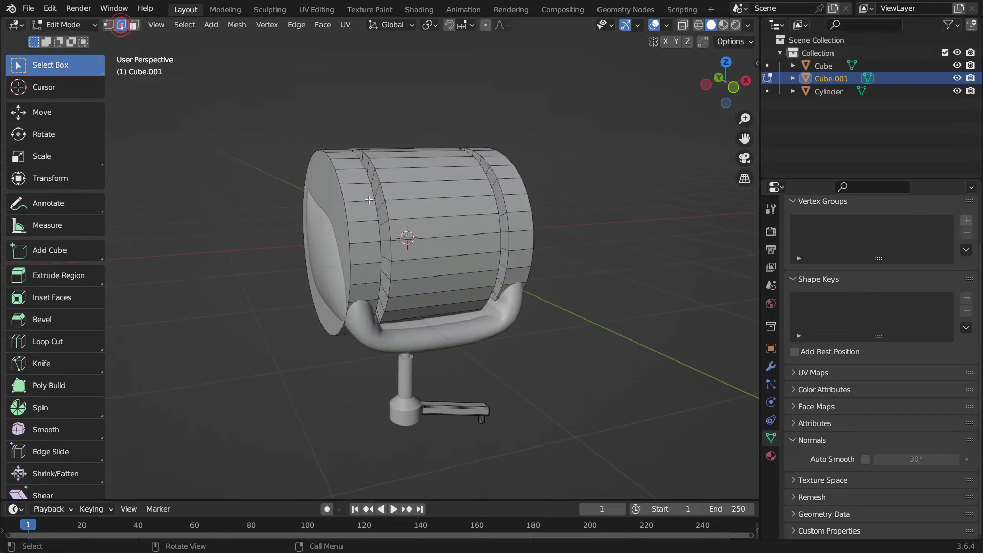
pyautogui.keyDown('alt'); pyautogui.click(339, 182); pyautogui.keyUp('alt')
pyautogui.moveTo(339, 181); pyautogui.dragTo(469, 217, button='middle')
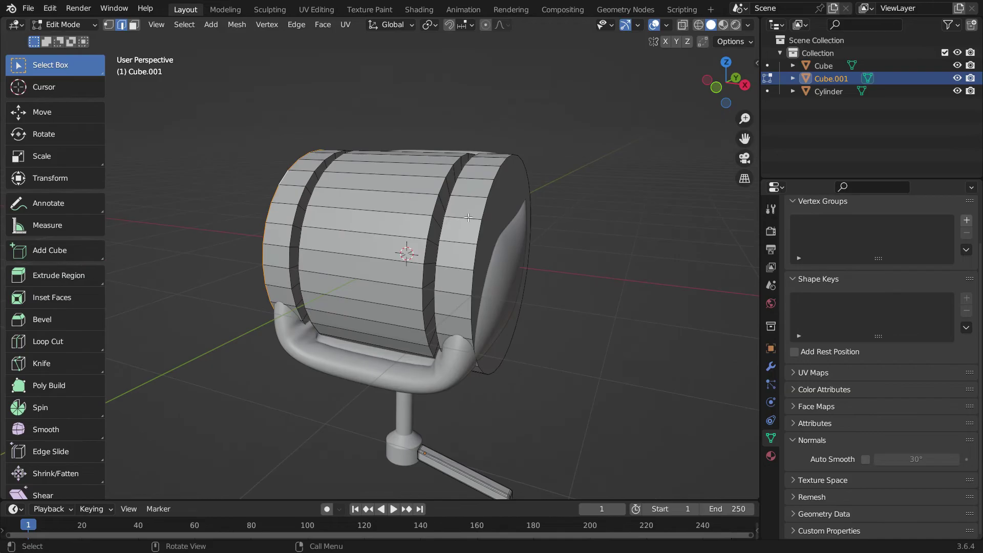
pyautogui.keyDown('alt'); pyautogui.keyDown('shift'); pyautogui.click(482, 210); pyautogui.keyUp('shift'); pyautogui.keyUp('alt')
pyautogui.moveTo(448, 251); pyautogui.dragTo(598, 251, button='middle')
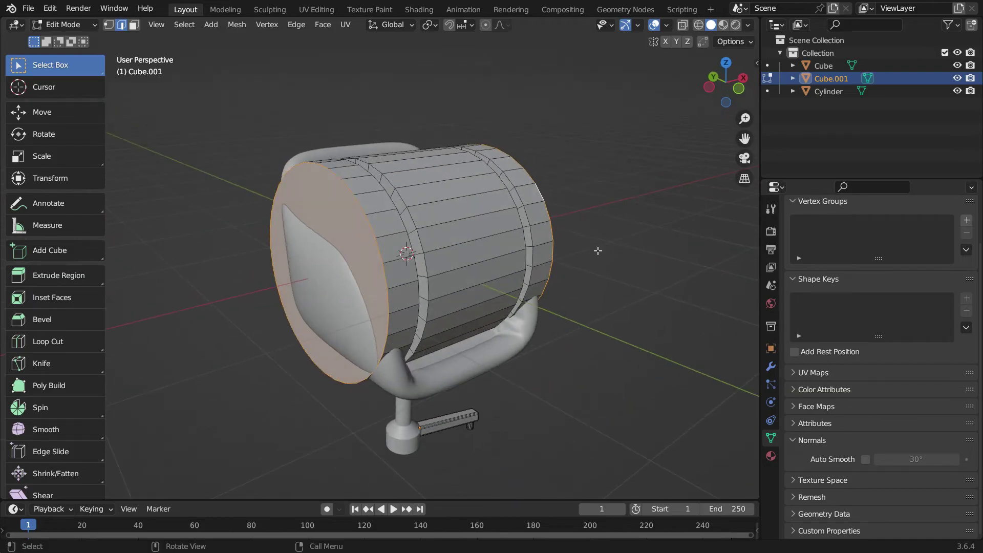
pyautogui.hotkey('ctrl', 'b')
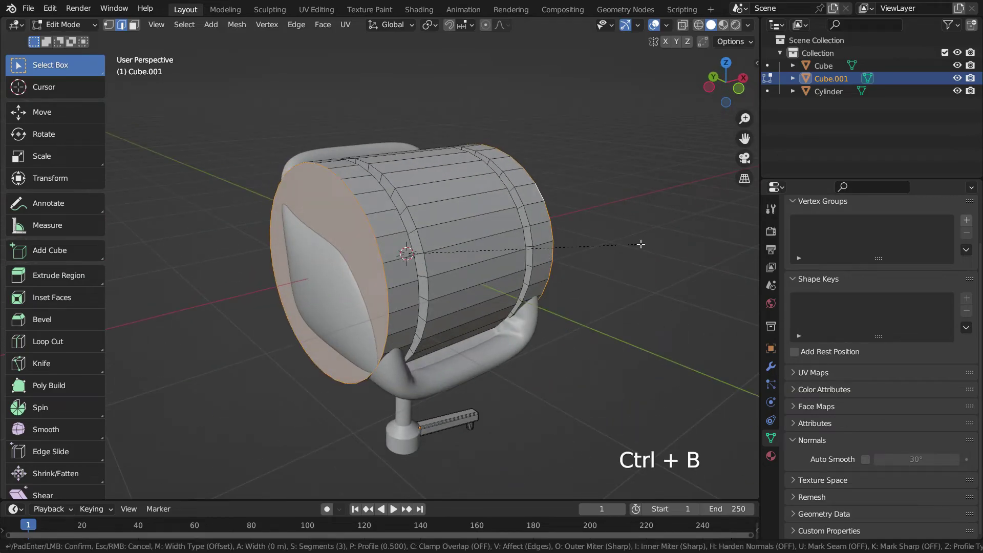
pyautogui.click(662, 261)
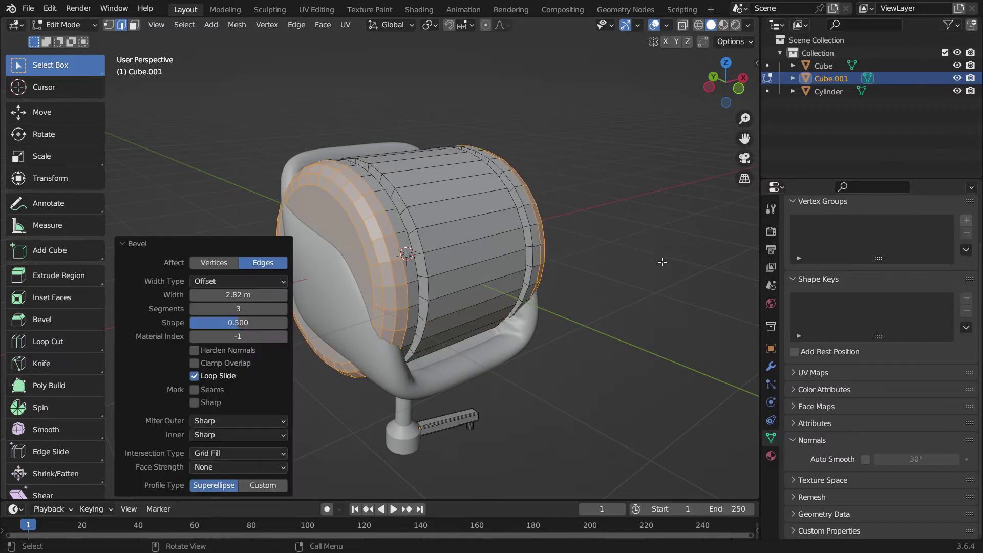
pyautogui.click(284, 311)
# Select the entire wheel mesh and scale it down uniformly to about 0.123
pyautogui.moveTo(512, 240); pyautogui.dragTo(482, 238, button='middle')
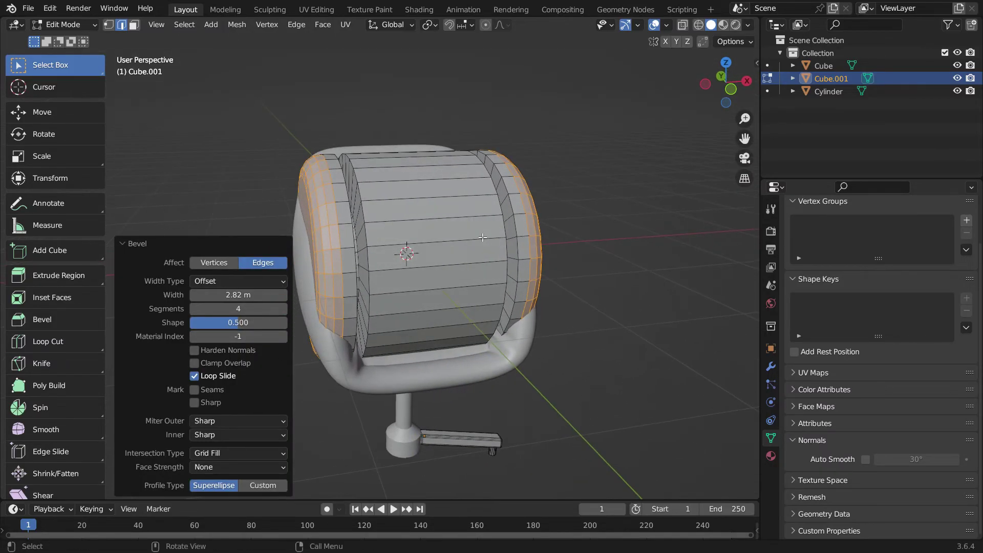
pyautogui.scroll(-2, 455, 212)
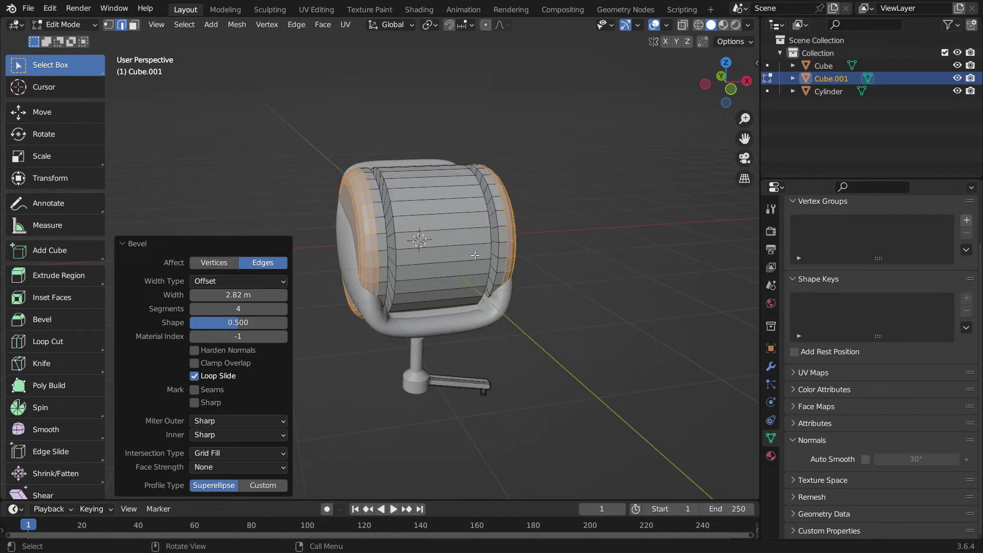
pyautogui.press('l')
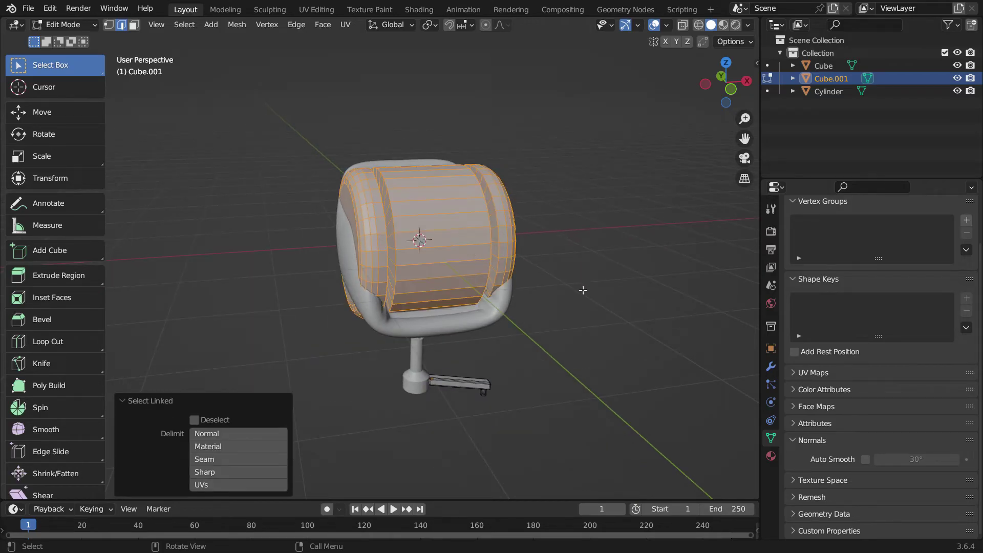
pyautogui.press('s')
pyautogui.click(434, 253)
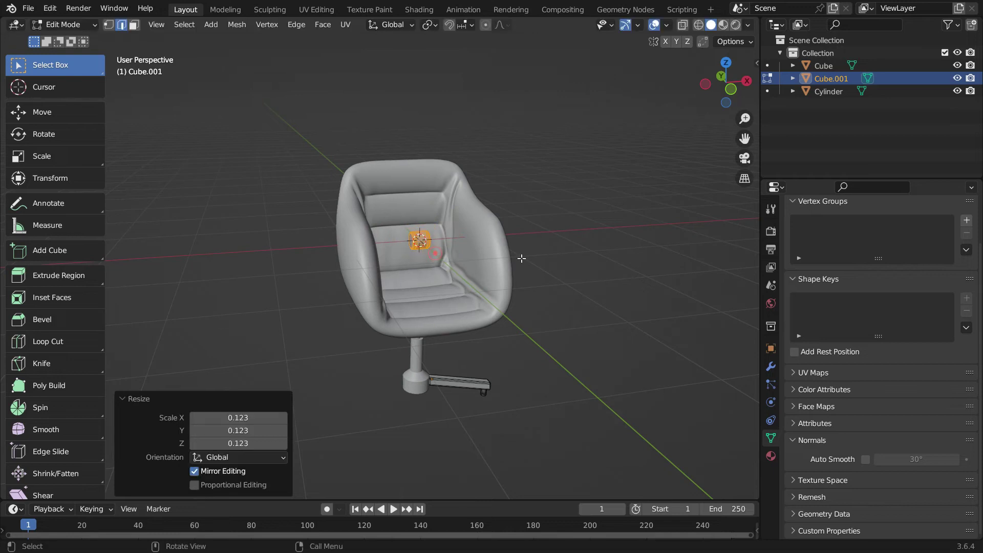
# Move the wheel in front view about 1.118 m along X and -2.657 m along Z, under the leg's pin
pyautogui.press('KP_1')
pyautogui.scroll(-3, 495, 267)
pyautogui.scroll(2, 500, 340)
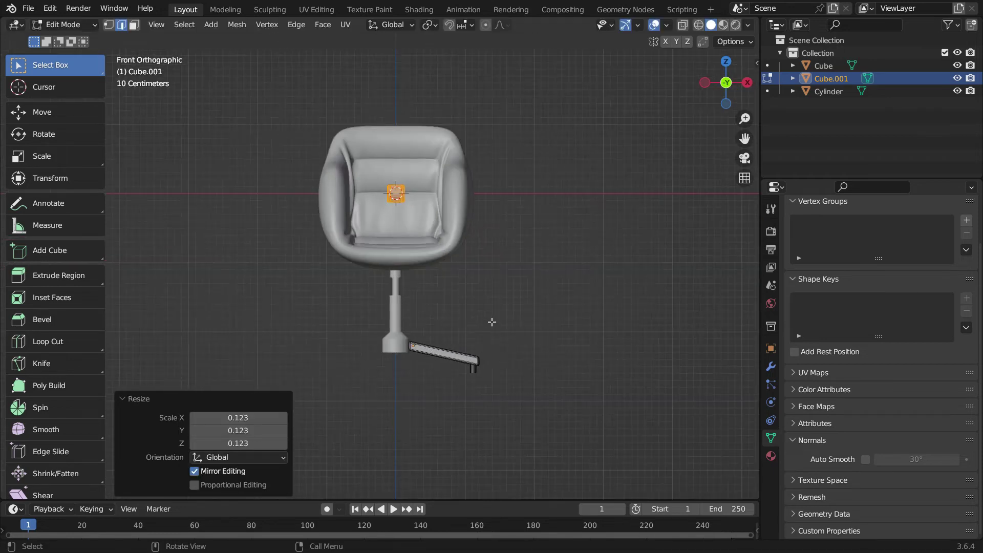
pyautogui.press('g')
pyautogui.click(478, 383)
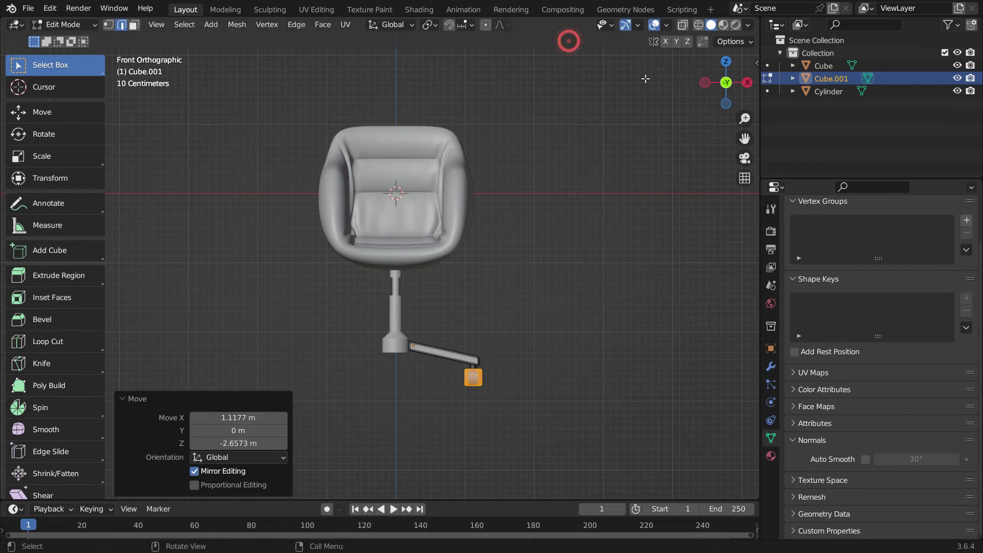
# Nudge the wheel about -0.0014 m along X and 0.0043 m up along Z to meet the pin
pyautogui.scroll(5, 478, 384)
pyautogui.scroll(3, 479, 384)
pyautogui.scroll(1, 432, 409)
pyautogui.press('g')
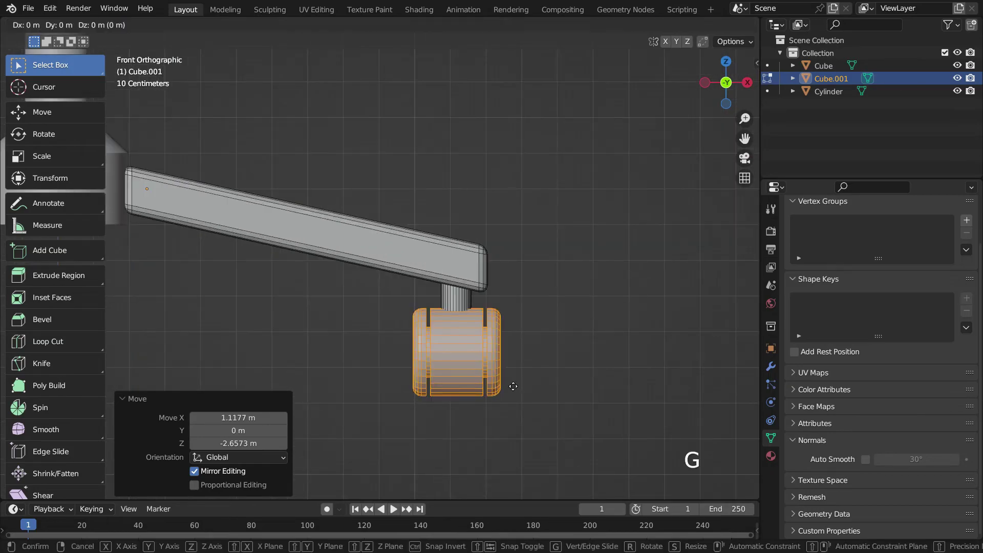
pyautogui.click(513, 384)
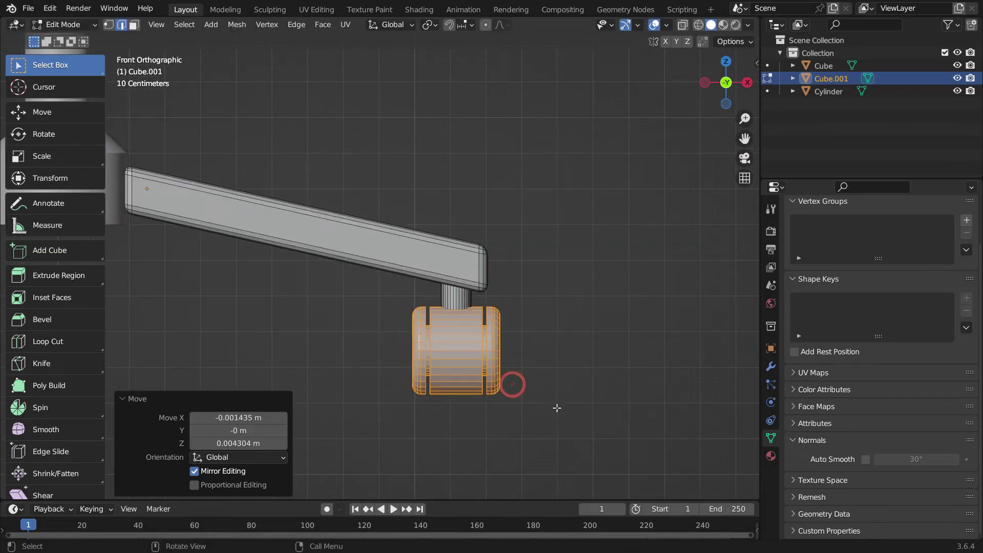
# Scale the whole wheel down uniformly to 0.851 and raise it about 0.0138 m along Z to meet the pin
pyautogui.scroll(-5, 539, 400)
pyautogui.scroll(4, 539, 400)
pyautogui.press('s')
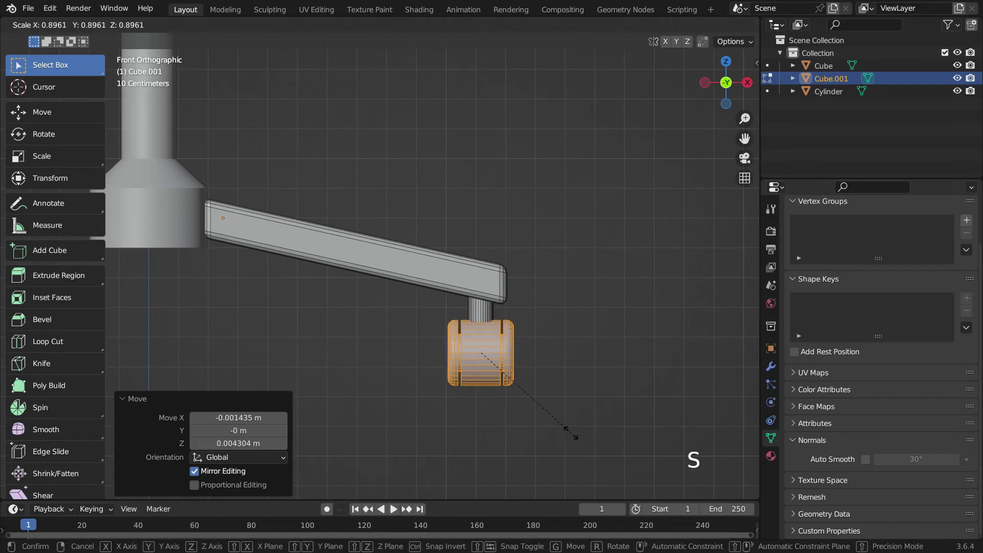
pyautogui.click(567, 429)
pyautogui.press('g')
pyautogui.press('z')
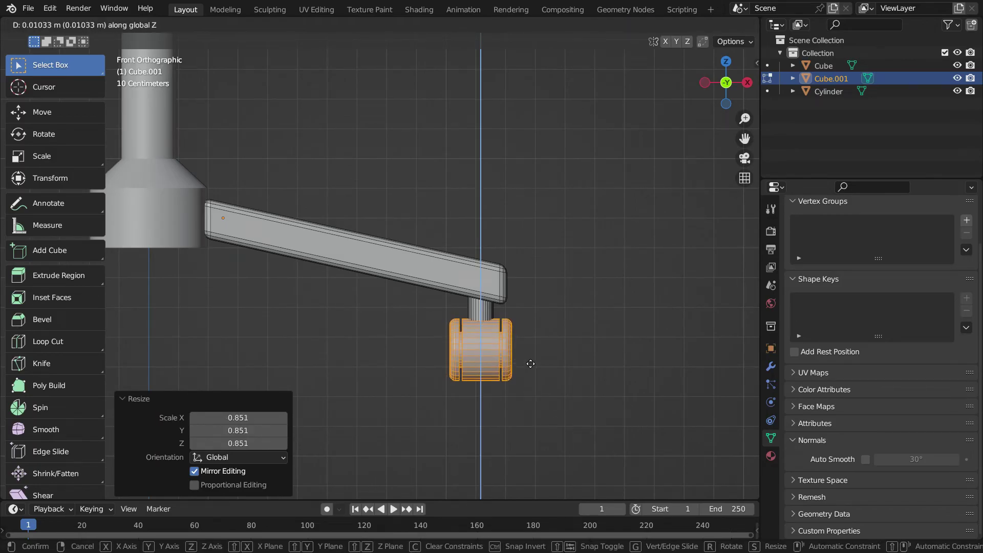
pyautogui.click(530, 363)
pyautogui.scroll(-8, 497, 373)
pyautogui.moveTo(496, 377); pyautogui.dragTo(499, 397, button='middle')
pyautogui.scroll(3, 498, 397)
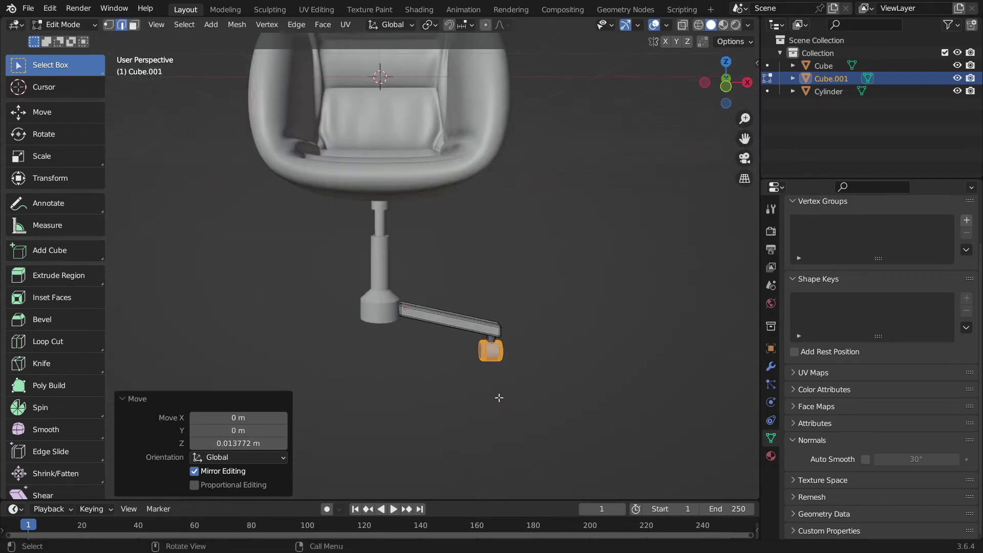
pyautogui.click(545, 346)
pyautogui.moveTo(514, 356)
pyautogui.mouseDown(button='middle')
pyautogui.moveTo(551, 375)
pyautogui.moveTo(516, 353)
pyautogui.mouseUp(button='middle')
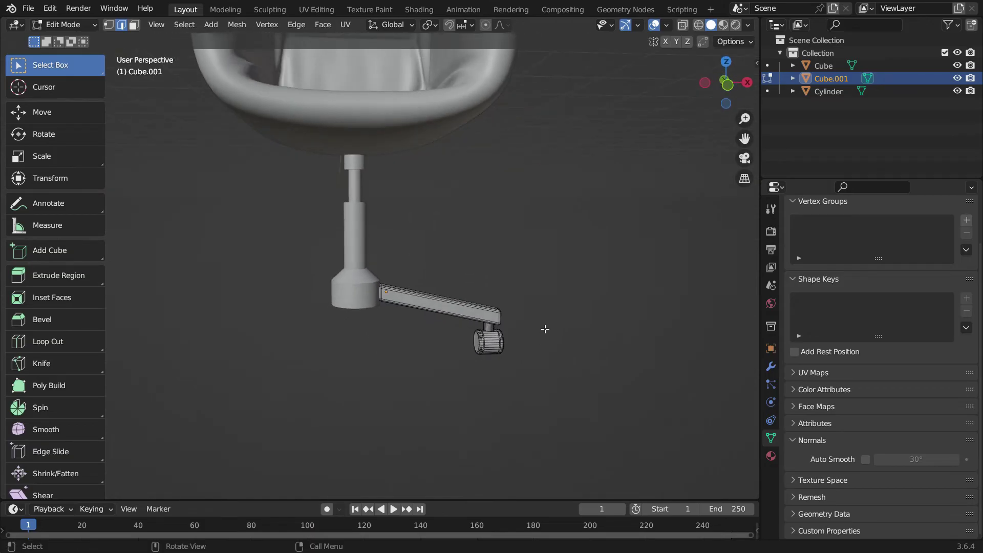
# Shade the leg and wheel object smooth with Auto Smooth at 30° in Object Mode, and apply its rotation and scale
pyautogui.press('Tab')
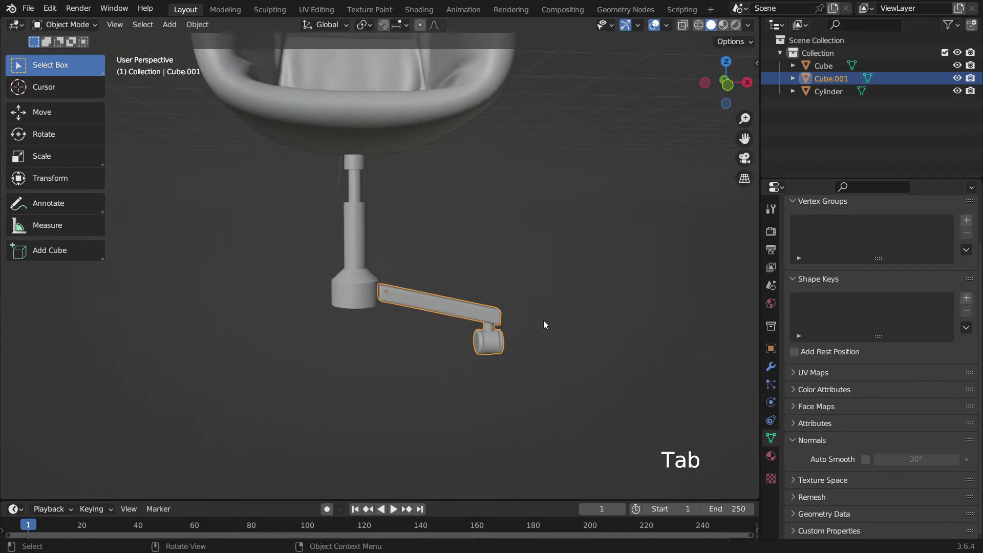
pyautogui.rightClick(486, 311)
pyautogui.click(487, 312)
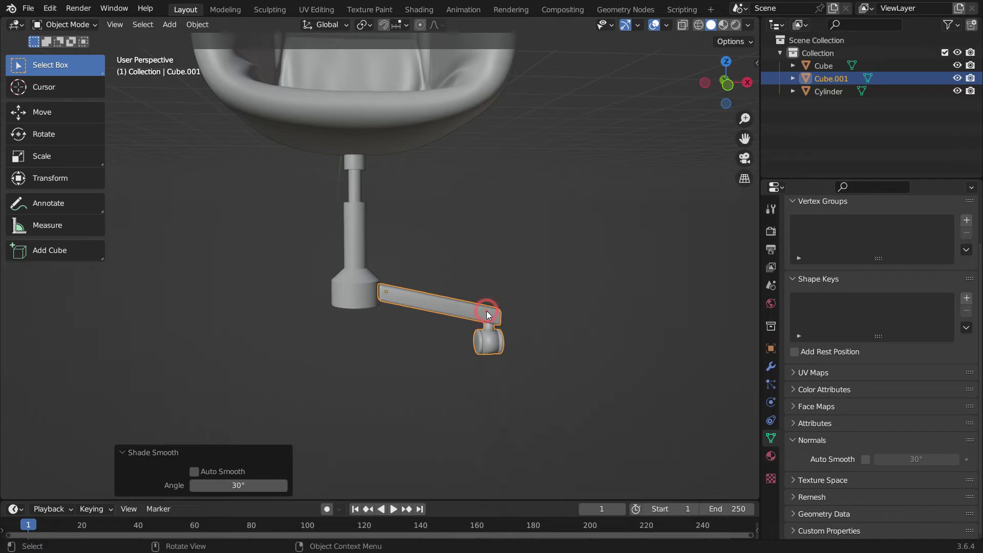
pyautogui.click(866, 459)
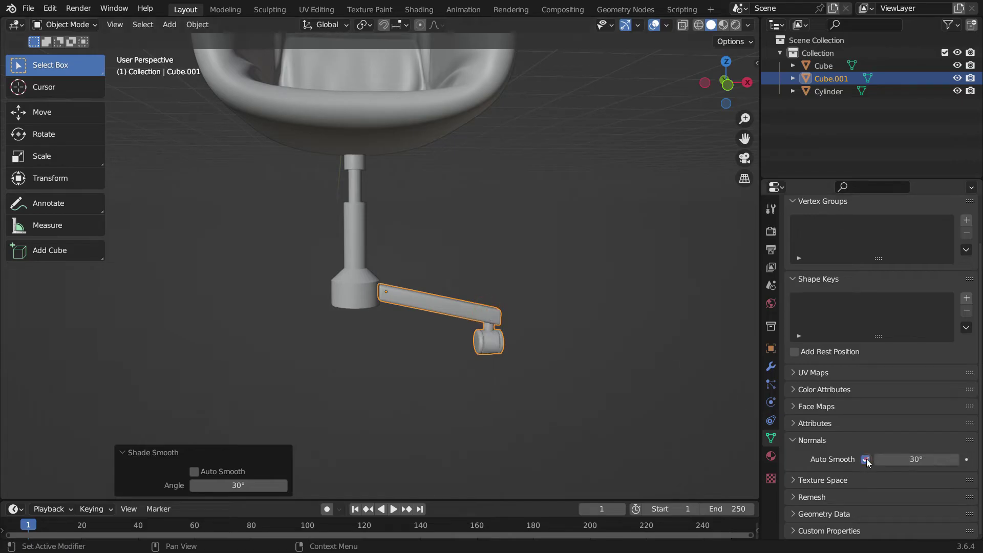
pyautogui.moveTo(558, 362); pyautogui.dragTo(520, 343, button='middle')
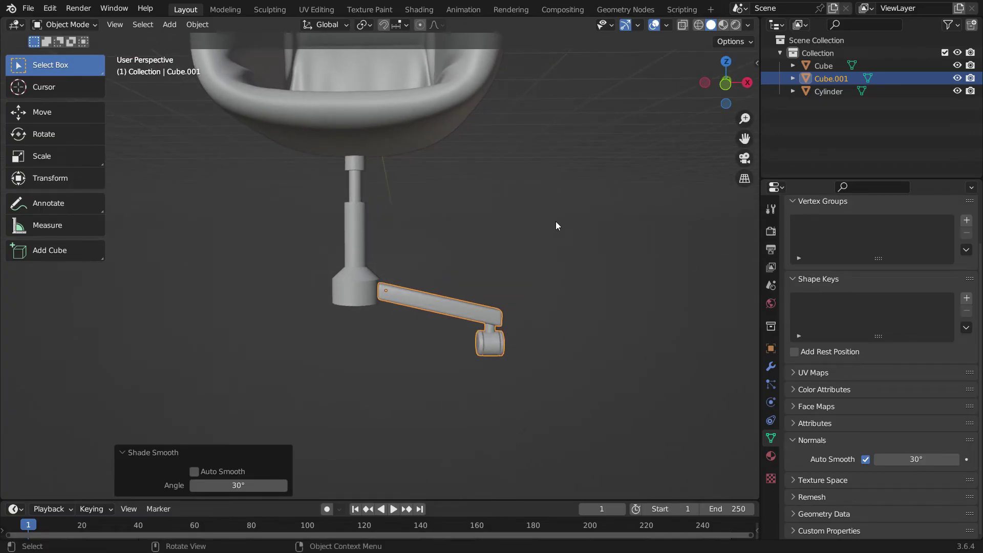
pyautogui.hotkey('ctrl', 'a')
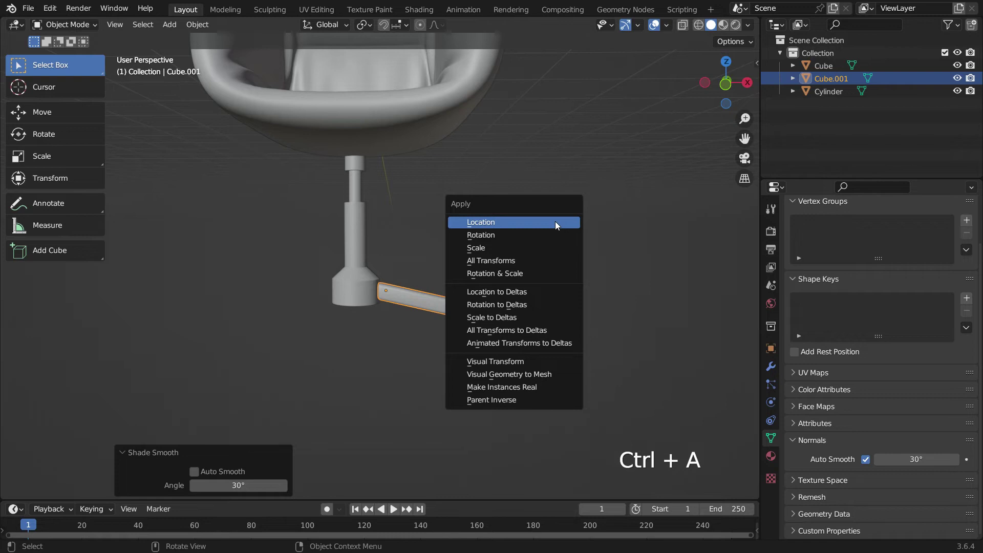
pyautogui.click(548, 273)
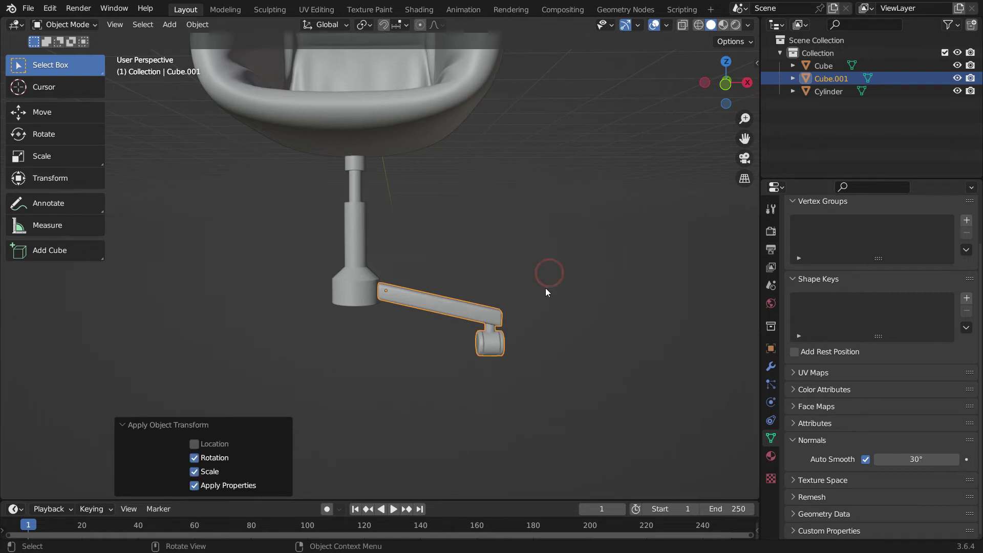
# Move only the leg's origin about -0.245 m along X to the column's centre, and snap the 3D cursor to it
pyautogui.click(769, 208)
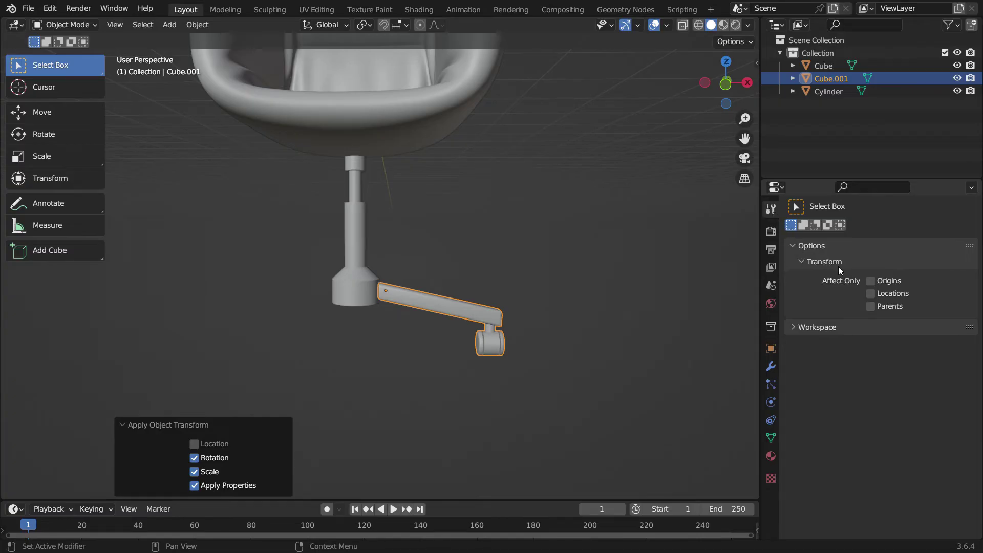
pyautogui.click(871, 280)
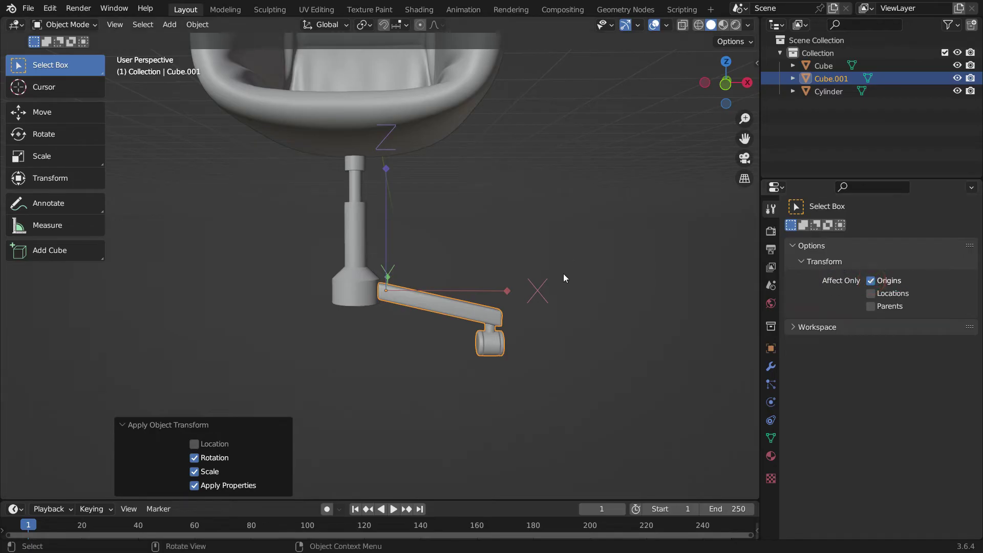
pyautogui.press('KP_1')
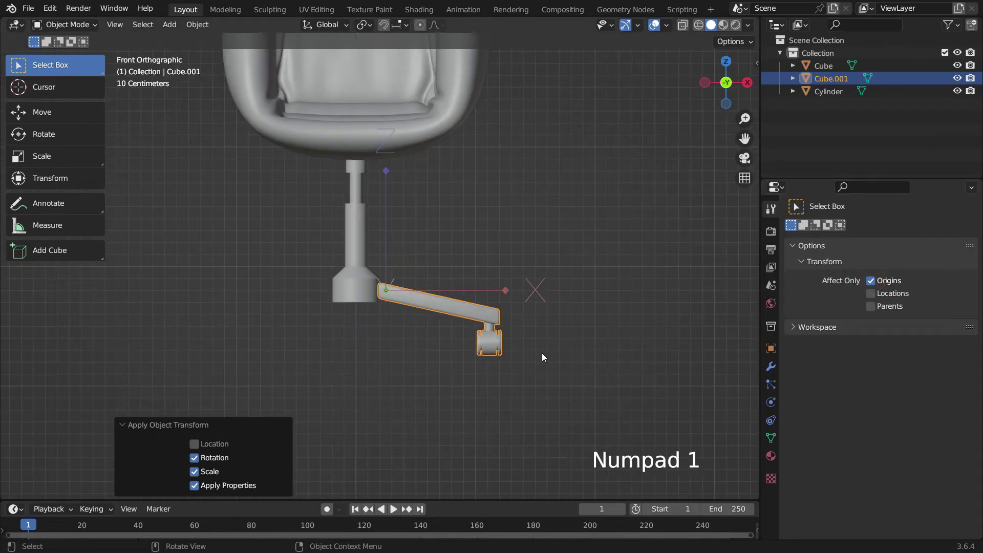
pyautogui.scroll(3, 397, 300)
pyautogui.press('g')
pyautogui.press('x')
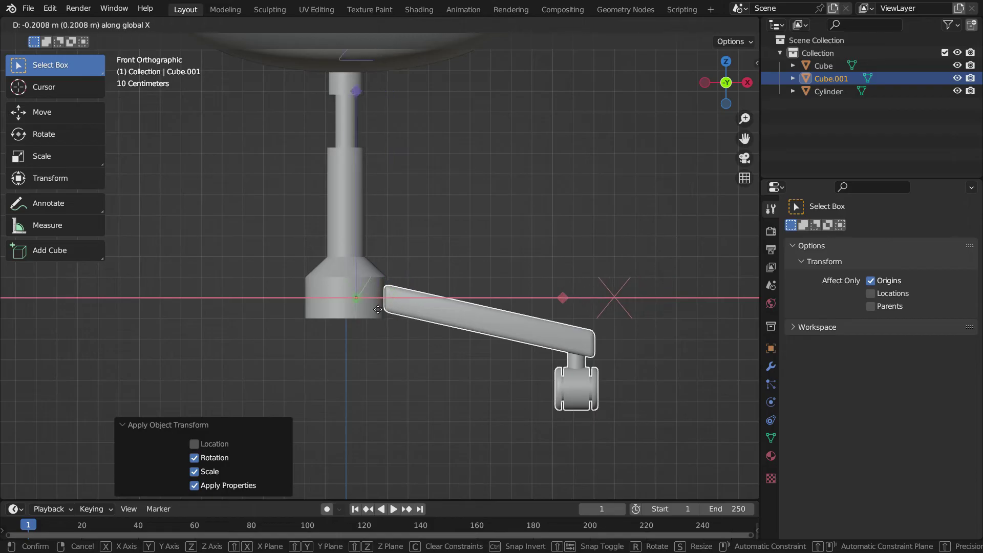
pyautogui.click(356, 298)
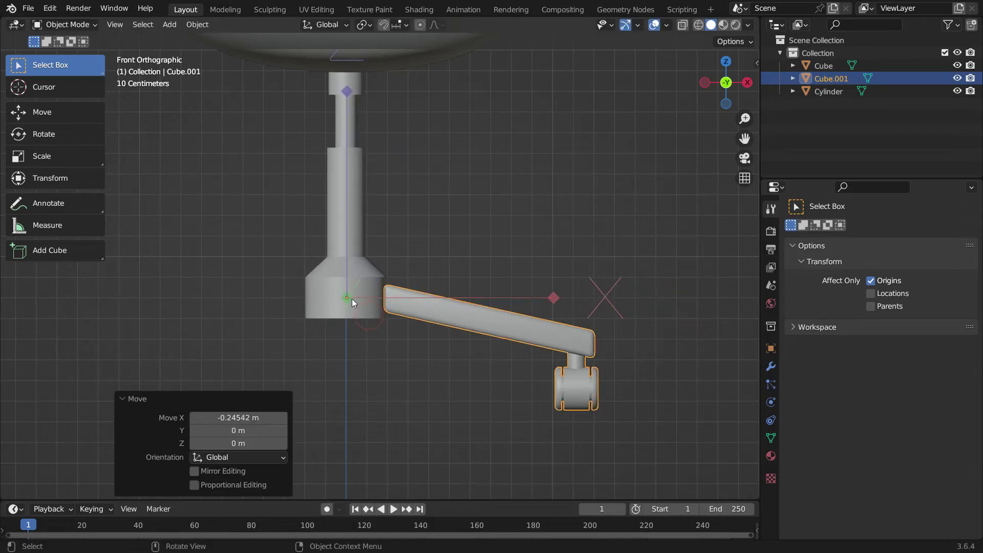
pyautogui.click(871, 281)
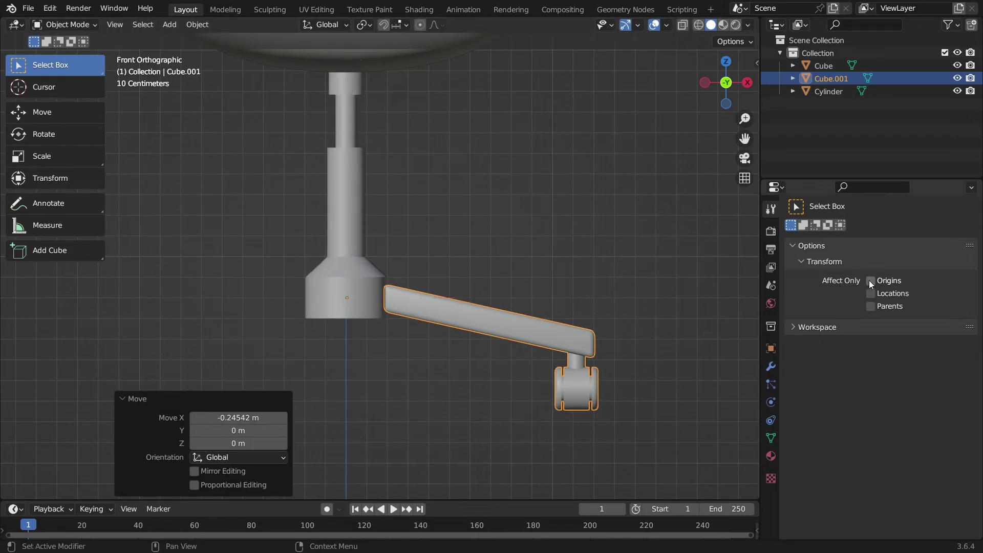
pyautogui.hotkey('shift', 's')
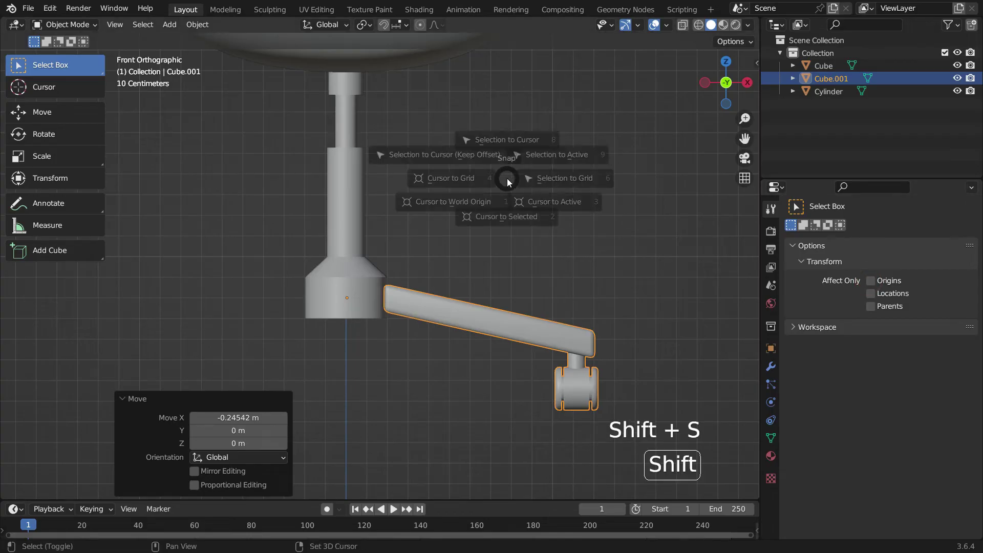
pyautogui.click(521, 253)
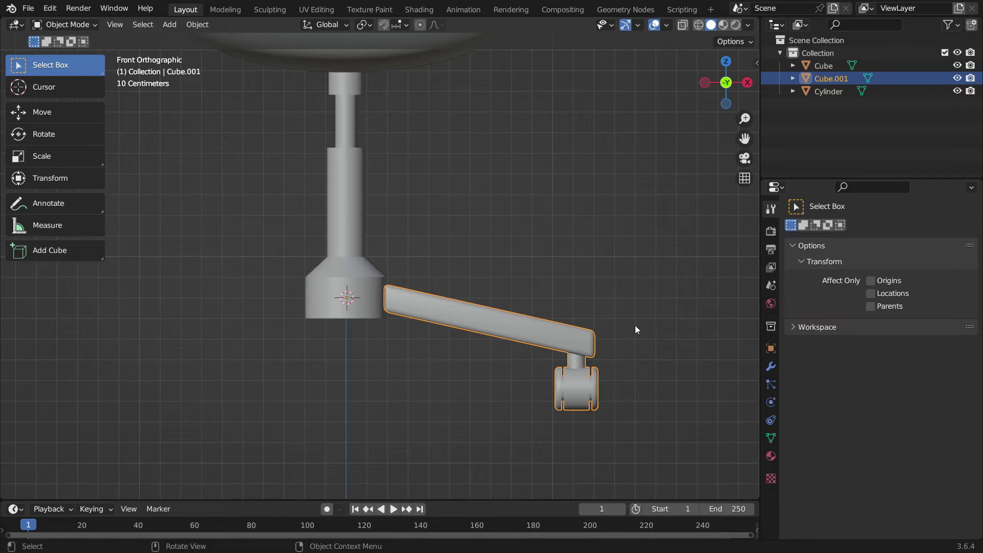
# Add an Array modifier to the leg with Relative Offset disabled and Object Offset enabled
pyautogui.click(770, 366)
pyautogui.click(812, 229)
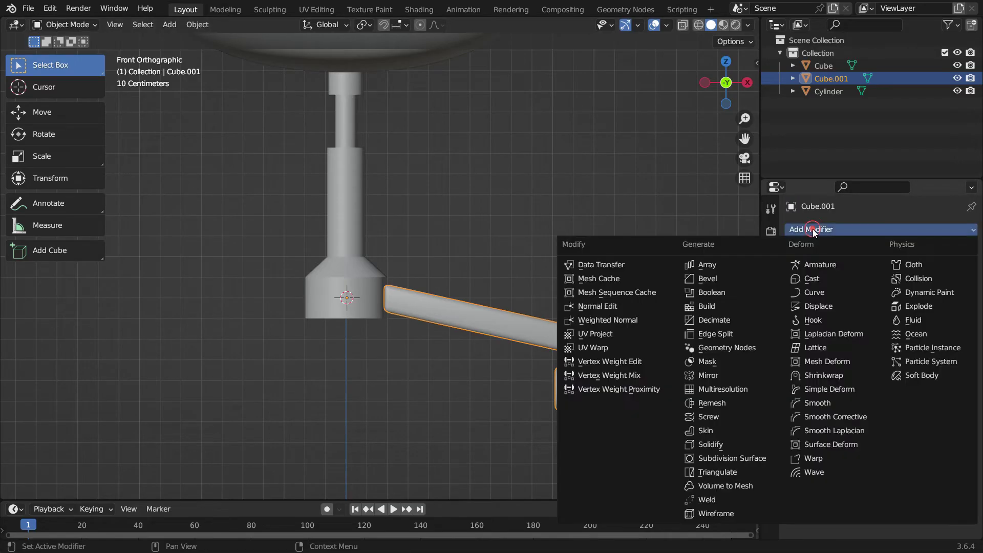
pyautogui.click(743, 260)
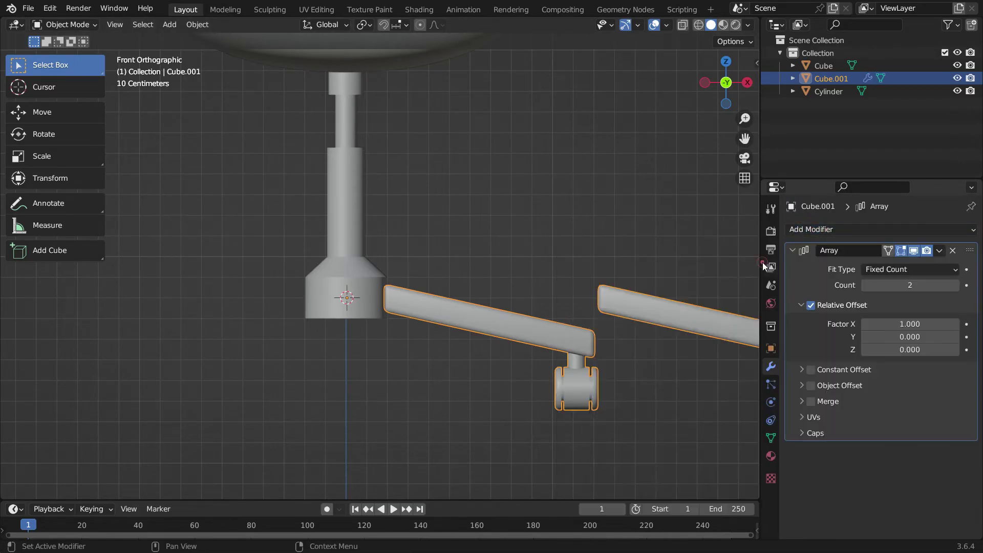
pyautogui.click(810, 305)
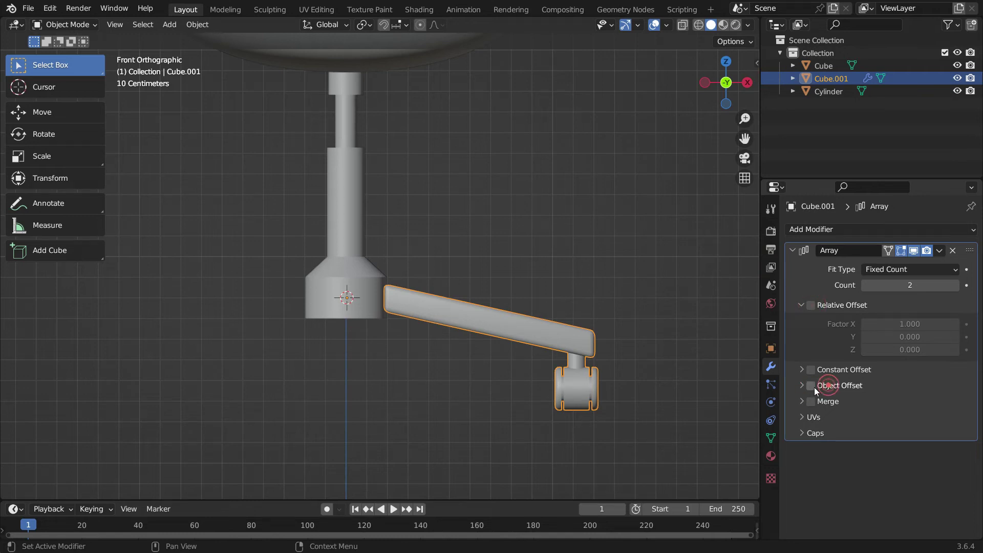
pyautogui.click(812, 386)
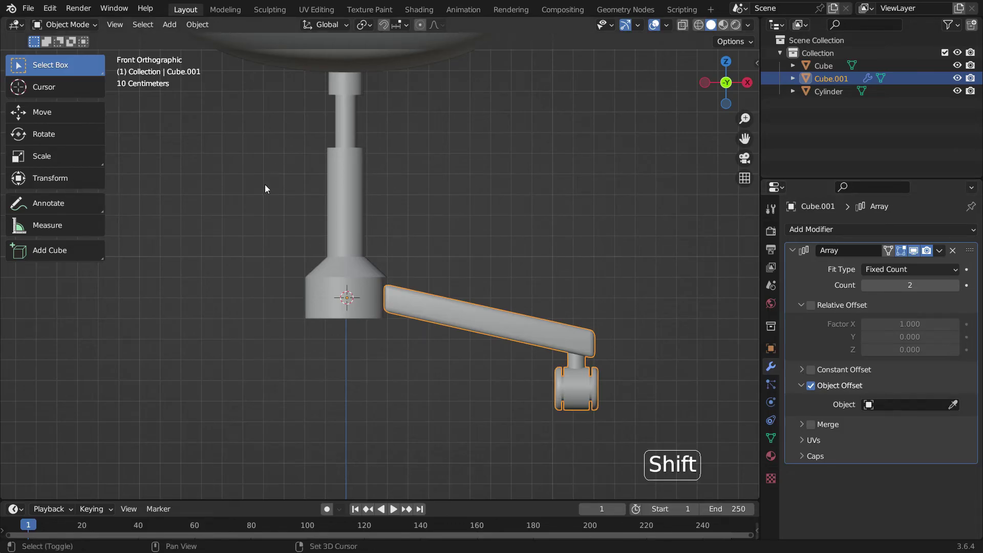
# Add a Plain Axes empty at the 3D cursor in the column's base
pyautogui.hotkey('shift', 'a')
pyautogui.moveTo(258, 310)
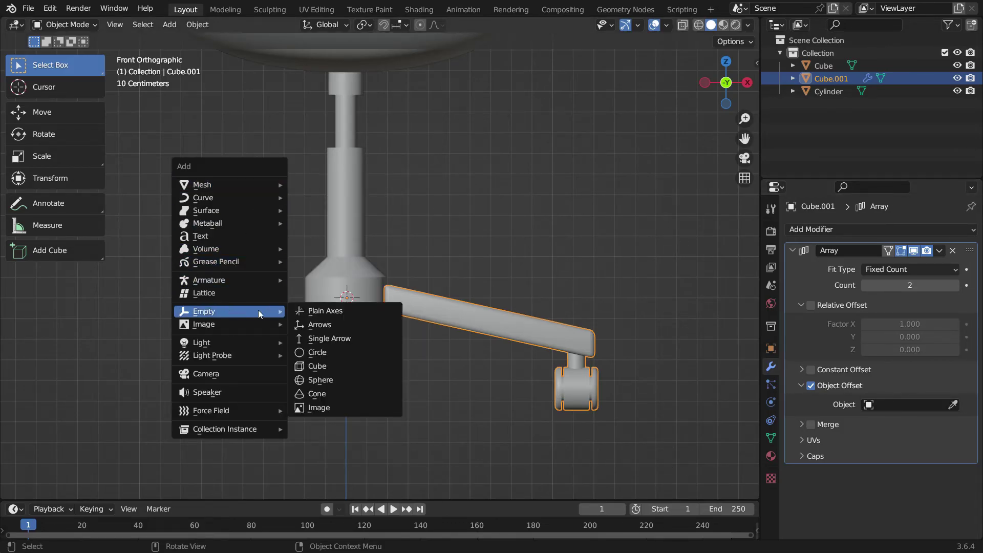
pyautogui.click(336, 308)
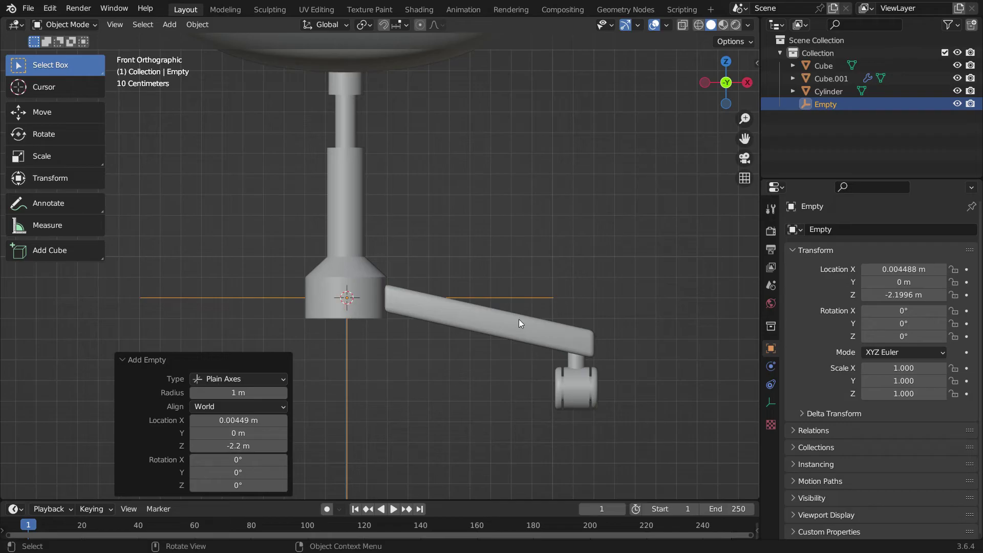
# Pick the empty as the leg array's offset object and set the array count to 5
pyautogui.click(553, 336)
pyautogui.click(953, 405)
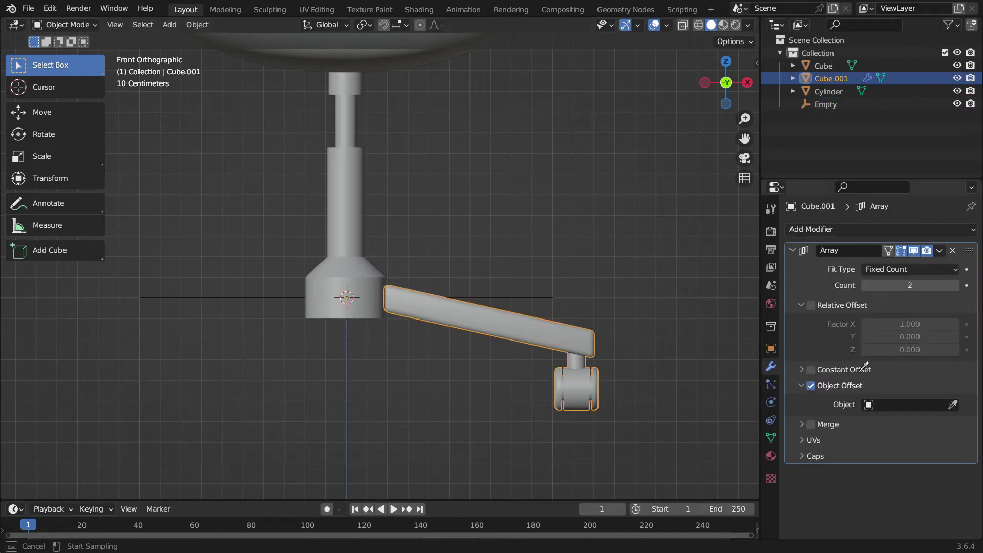
pyautogui.click(534, 290)
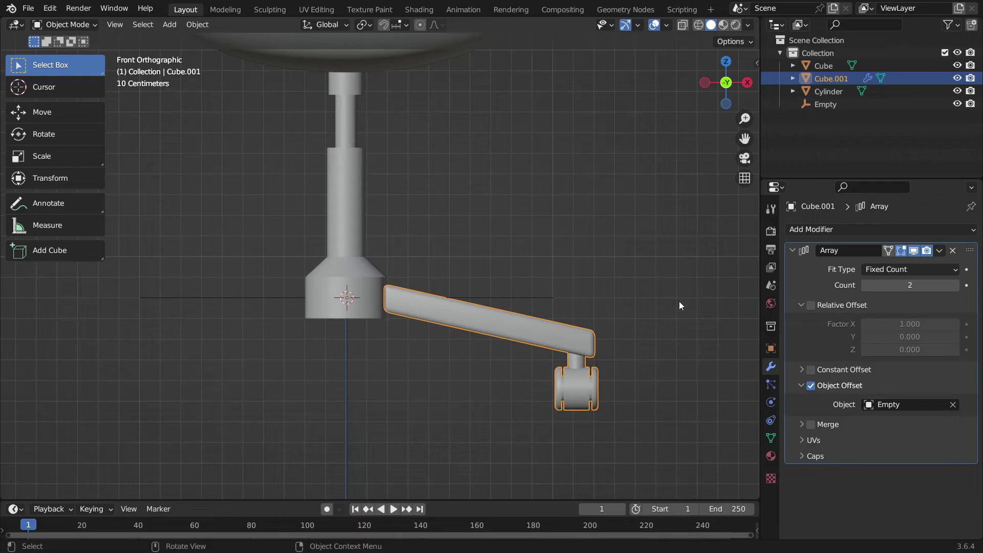
pyautogui.click(956, 286)
pyautogui.click(956, 285)
pyautogui.click(956, 285)
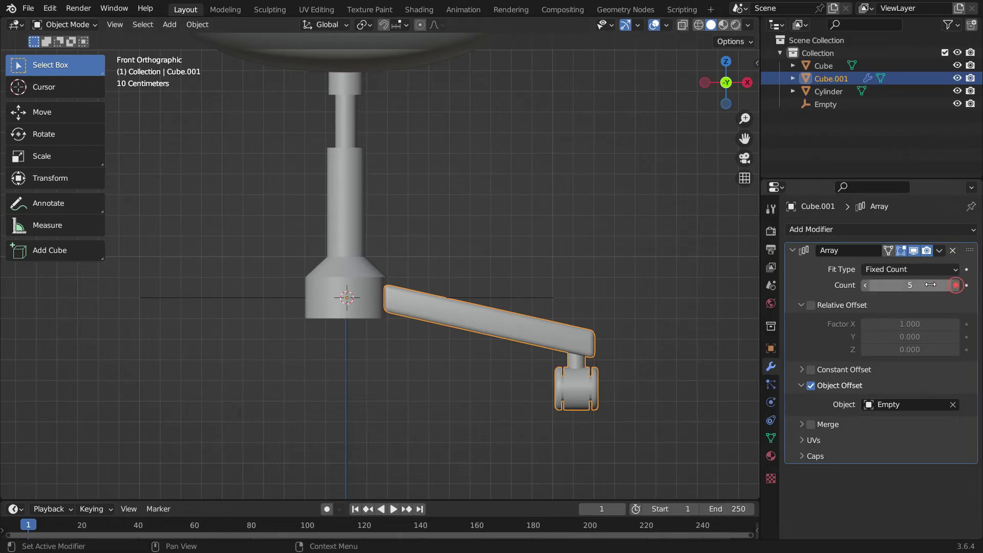
# Rotate the empty about 72.5° around Z to spread the five legs evenly around the column
pyautogui.click(513, 296)
pyautogui.scroll(-3, 394, 354)
pyautogui.moveTo(394, 354); pyautogui.dragTo(397, 367, button='middle')
pyautogui.press('r')
pyautogui.press('z')
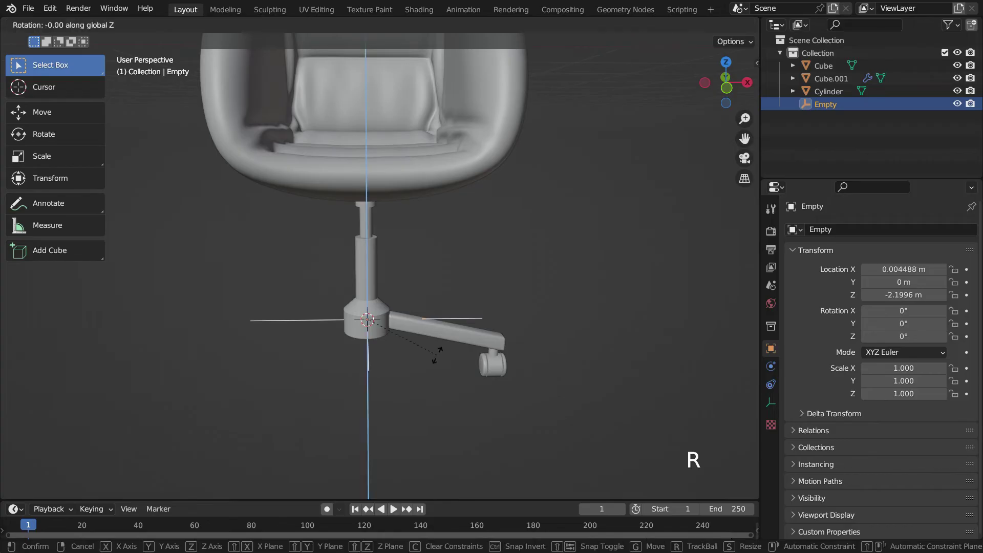
pyautogui.click(392, 299)
pyautogui.moveTo(392, 300); pyautogui.dragTo(412, 334, button='middle')
pyautogui.scroll(1, 403, 341)
pyautogui.click(520, 261)
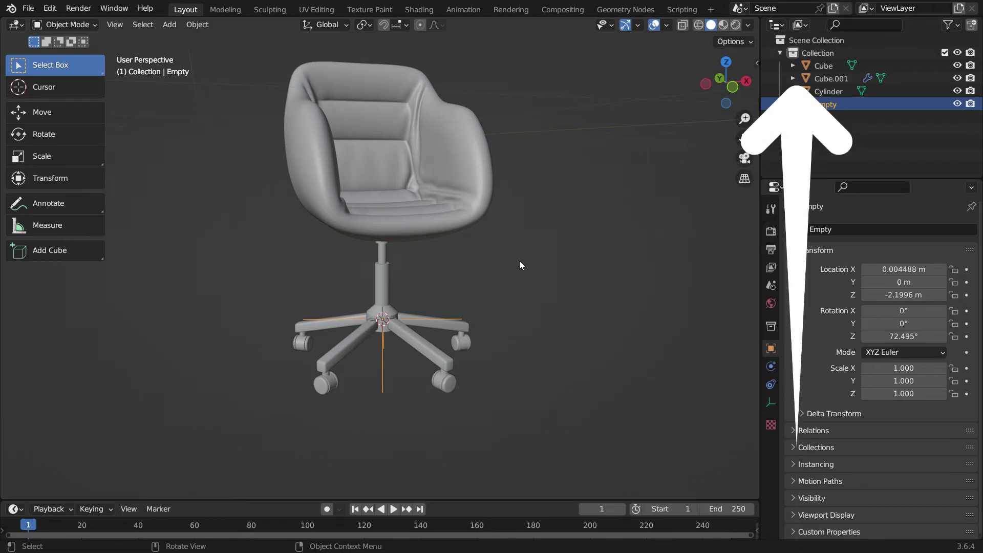
# Switch the viewport to rendered shading and search the BlenderKit HDRs for "room"
pyautogui.press('z')
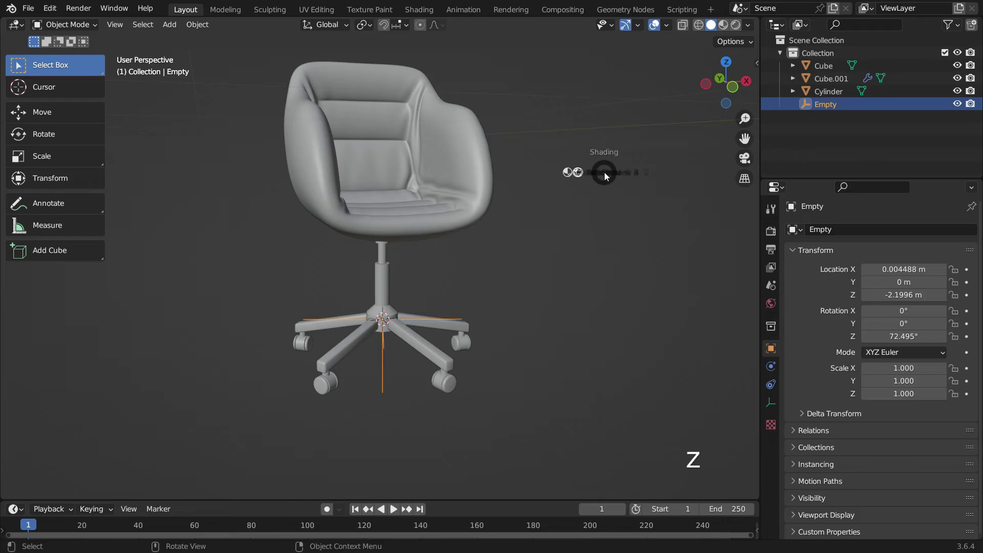
pyautogui.click(603, 96)
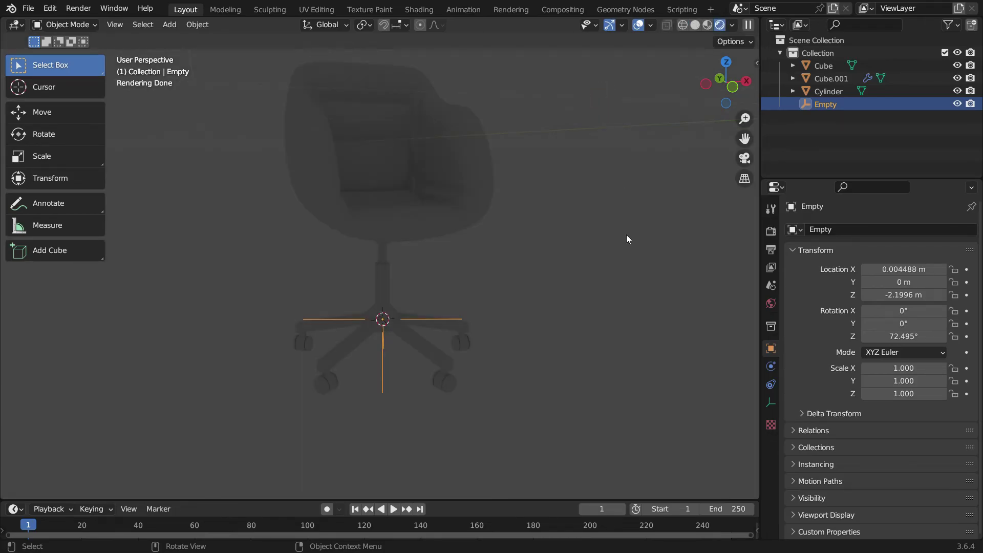
pyautogui.press('n')
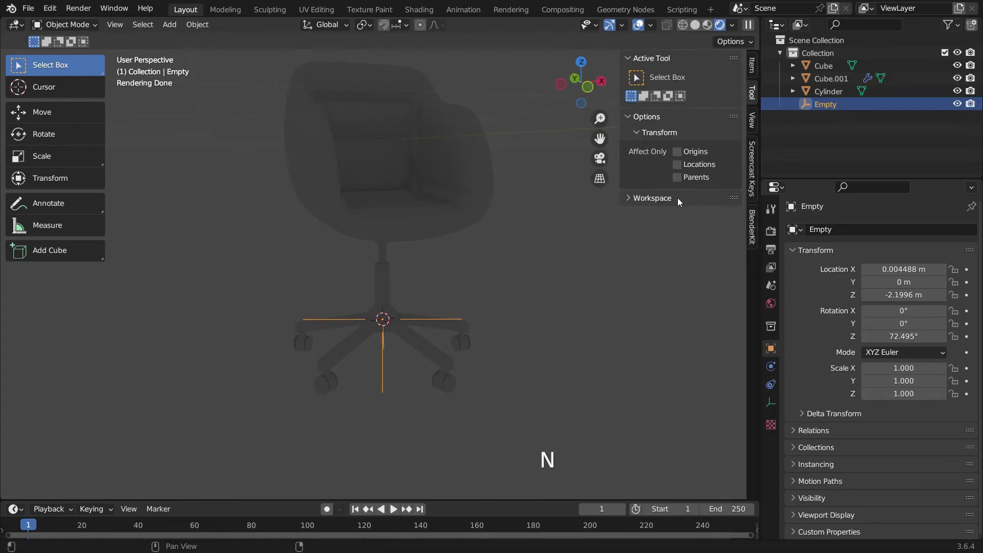
pyautogui.click(750, 226)
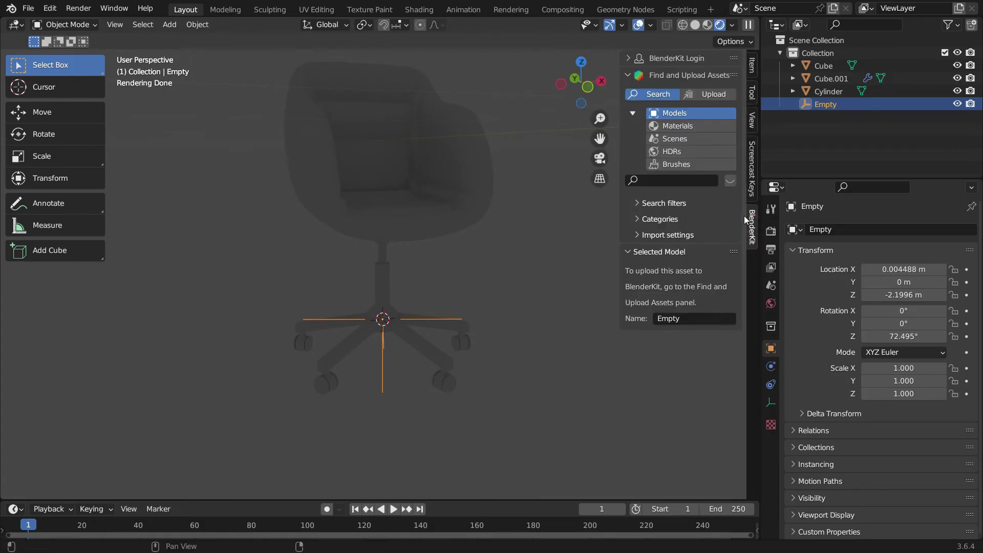
pyautogui.click(683, 152)
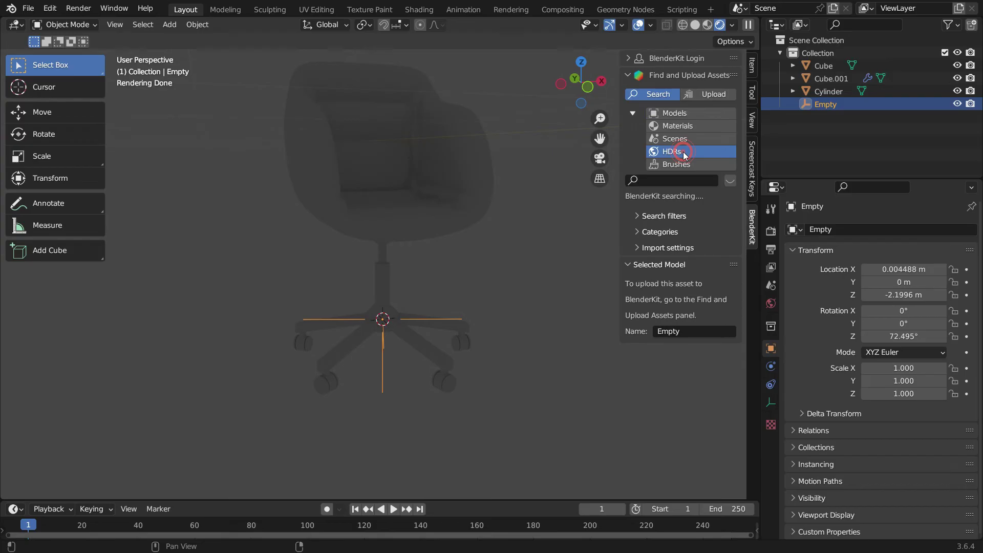
pyautogui.click(685, 181)
pyautogui.write('room')
pyautogui.press('Return')
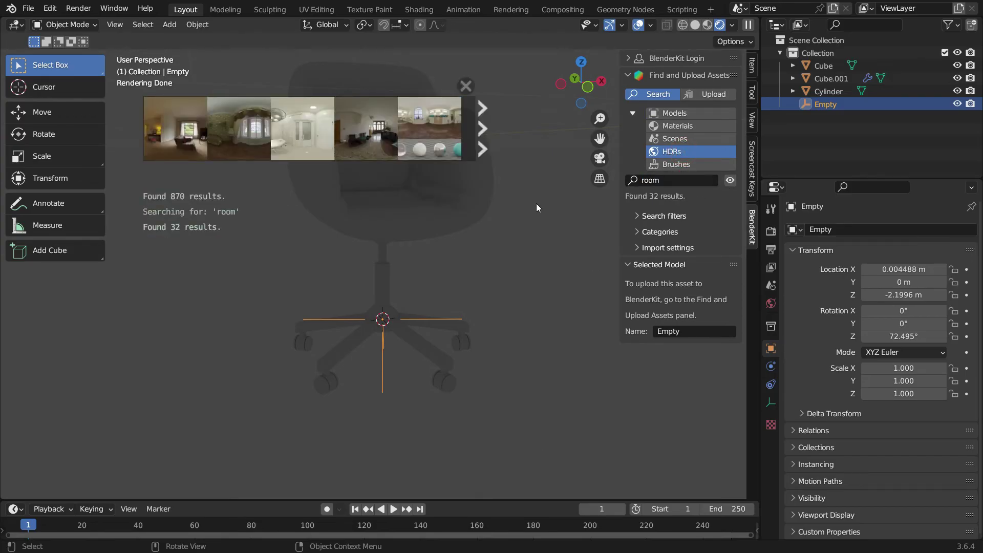
# Add the bright living-room HDR from the further search results to the scene at 2048 resolution
pyautogui.click(481, 143)
pyautogui.moveTo(232, 119); pyautogui.dragTo(237, 265)
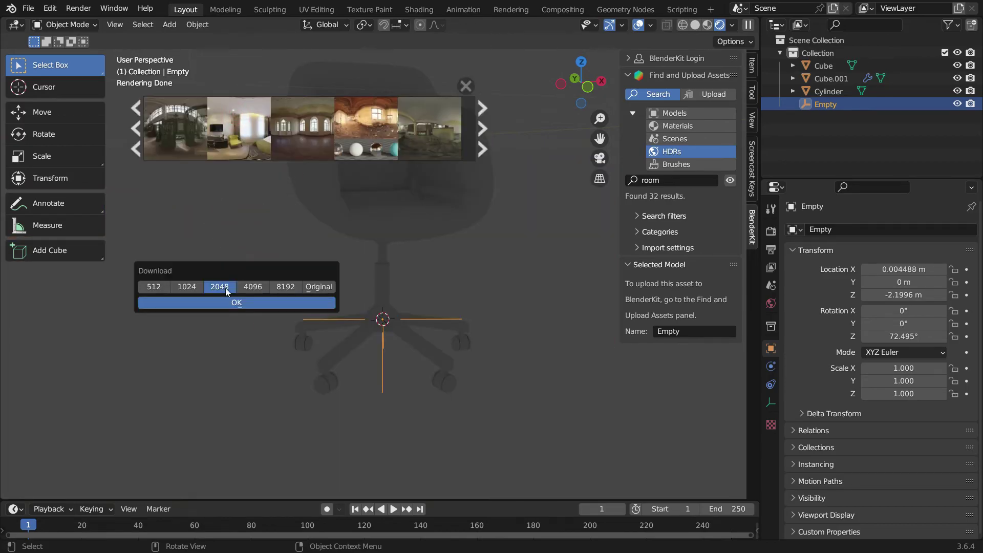
pyautogui.click(267, 305)
pyautogui.moveTo(269, 304); pyautogui.dragTo(380, 280, button='middle')
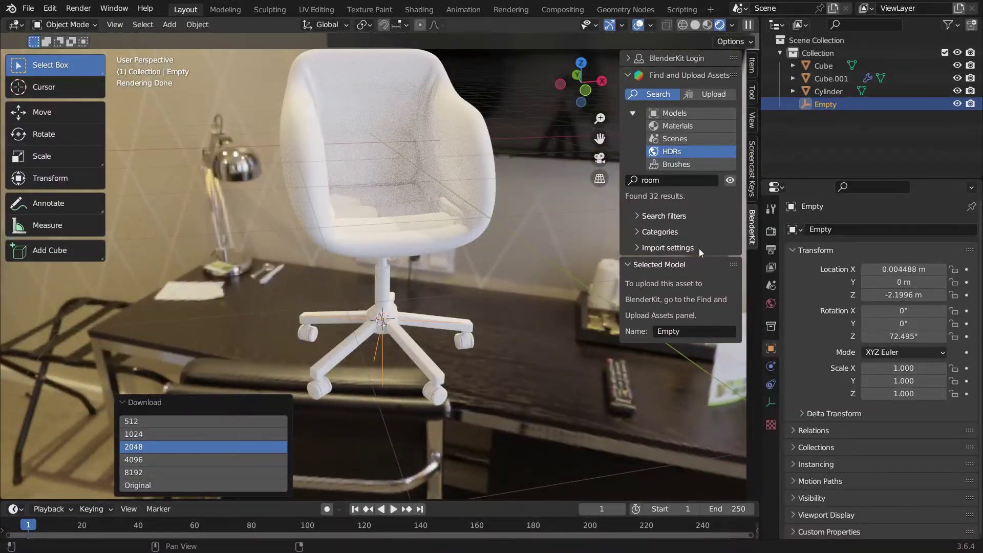
# Enable Transparent film in the render settings to hide the HDR background
pyautogui.click(768, 227)
pyautogui.scroll(-6, 816, 321)
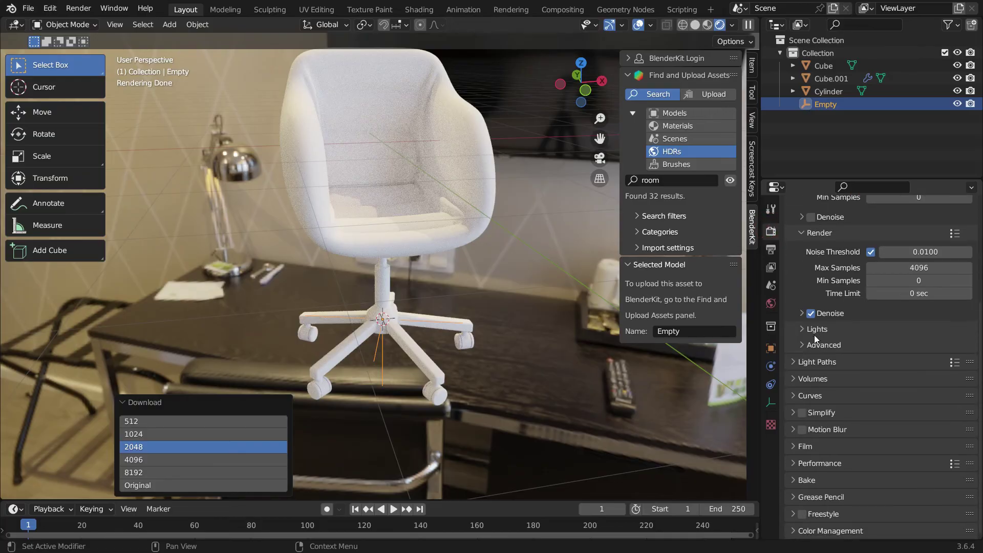
pyautogui.click(803, 447)
pyautogui.scroll(-5, 804, 442)
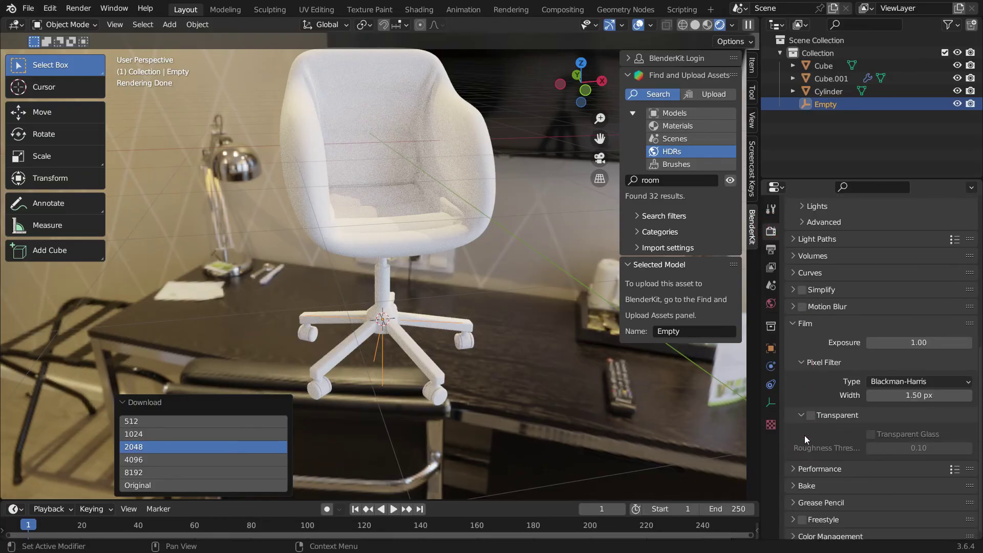
pyautogui.click(810, 416)
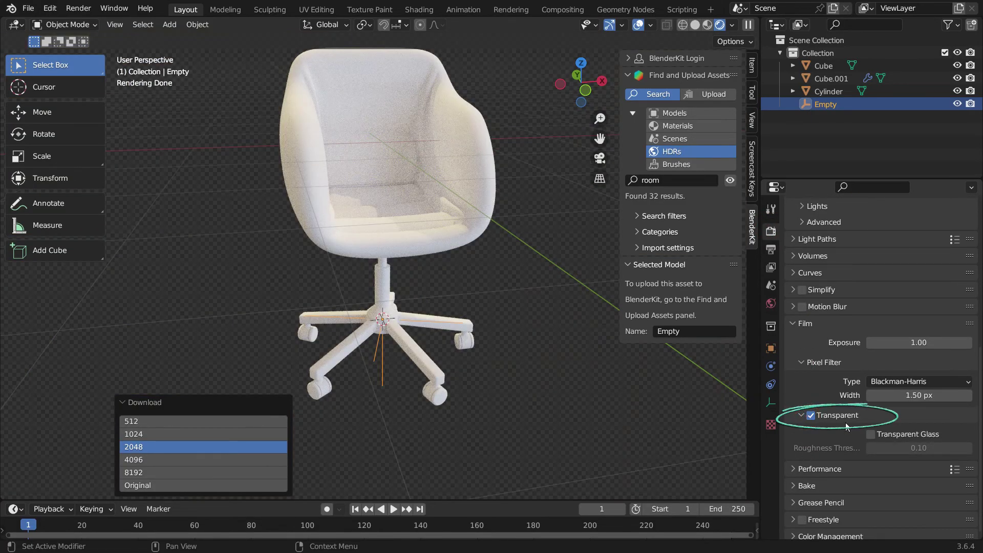
# Set the Cycles max samples to 32 for the viewport and 128 for the final render
pyautogui.scroll(11, 868, 343)
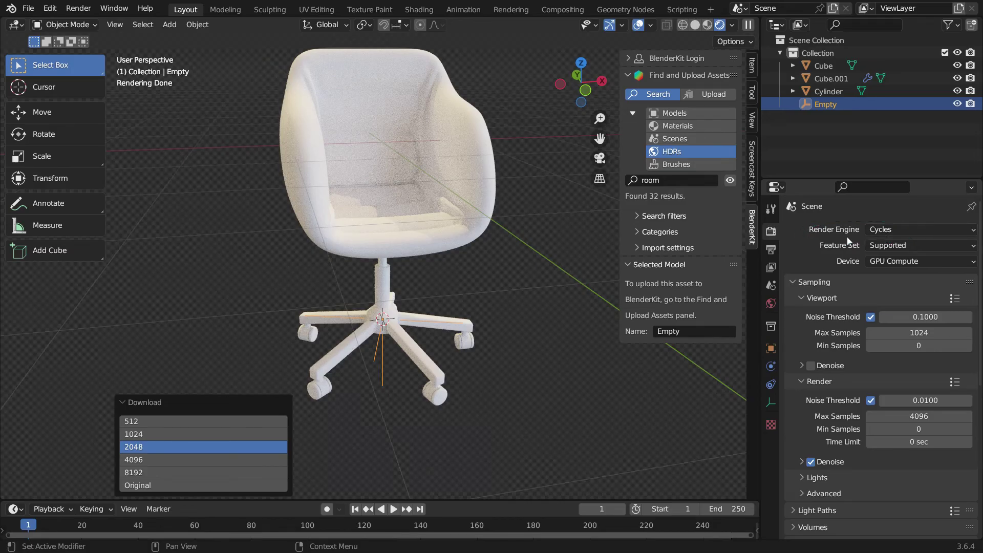
pyautogui.click(917, 332)
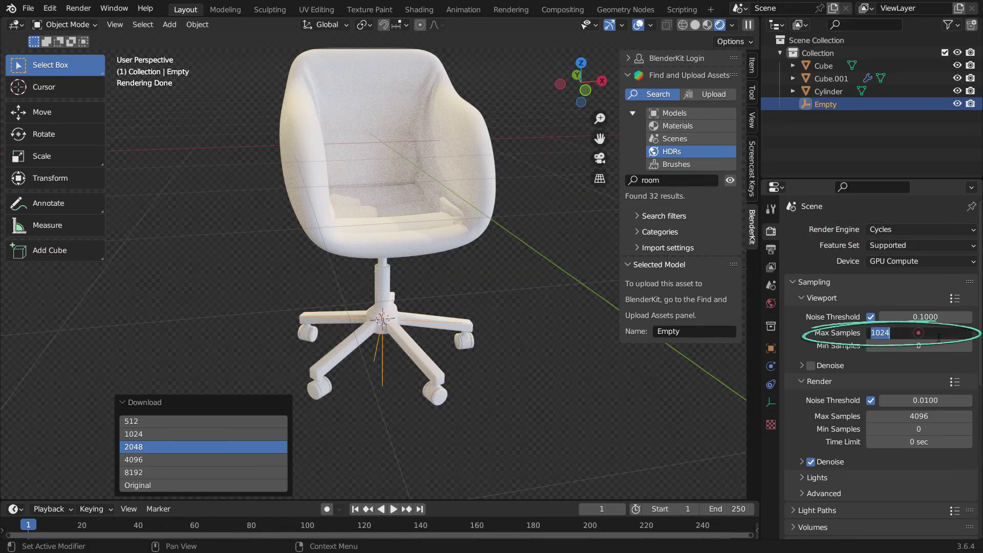
pyautogui.write('32')
pyautogui.press('Return')
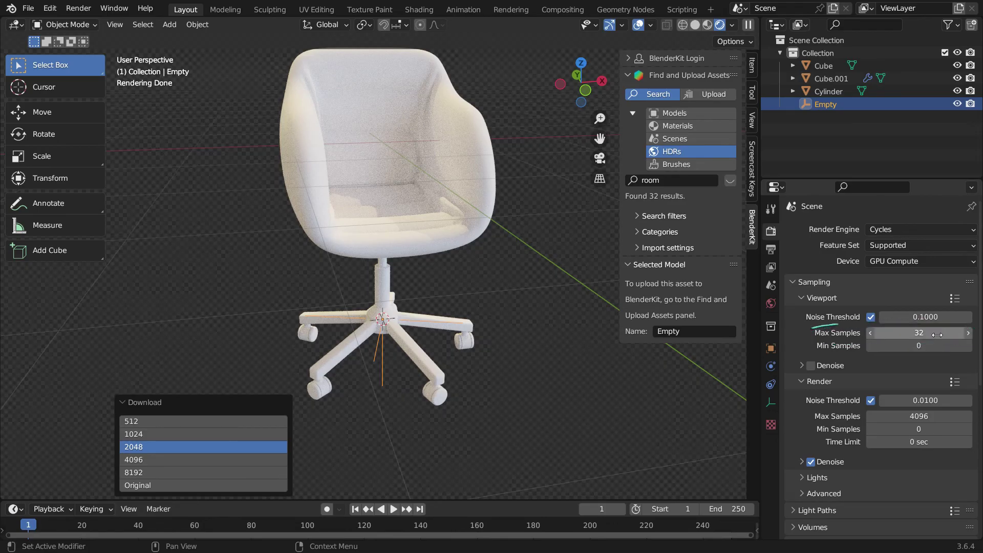
pyautogui.click(929, 417)
pyautogui.write('128')
pyautogui.press('Return')
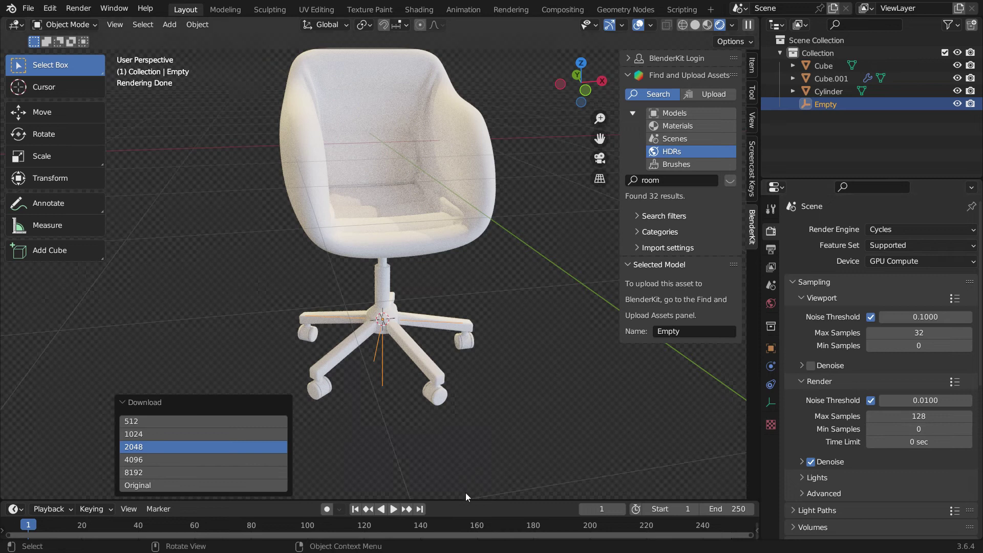
# Enlarge the timeline area to about half the window height and change it to a Shader Editor
pyautogui.moveTo(463, 501); pyautogui.dragTo(488, 292)
pyautogui.scroll(-2, 450, 227)
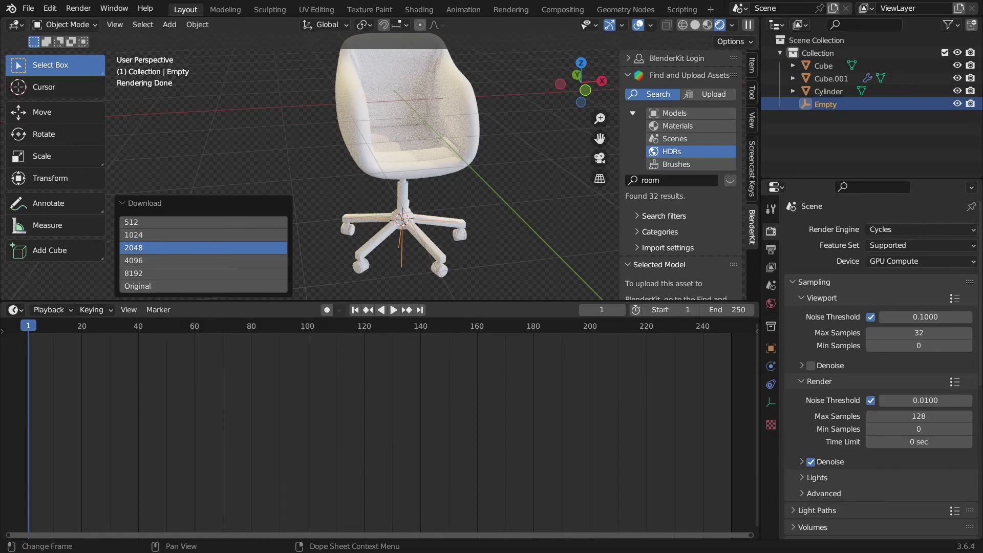
pyautogui.click(14, 311)
pyautogui.click(68, 428)
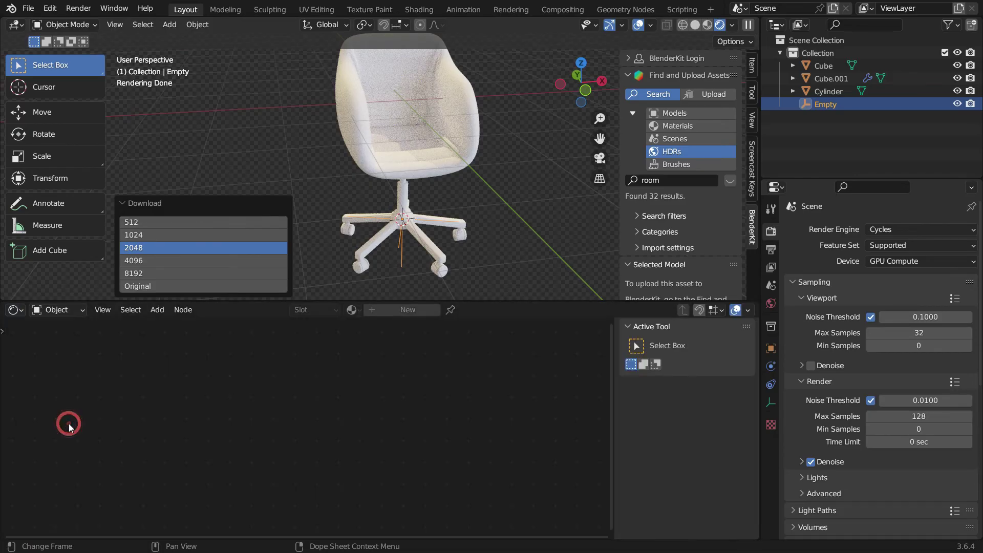
# Create a new material on the chair's shell and name it Seat
pyautogui.click(382, 139)
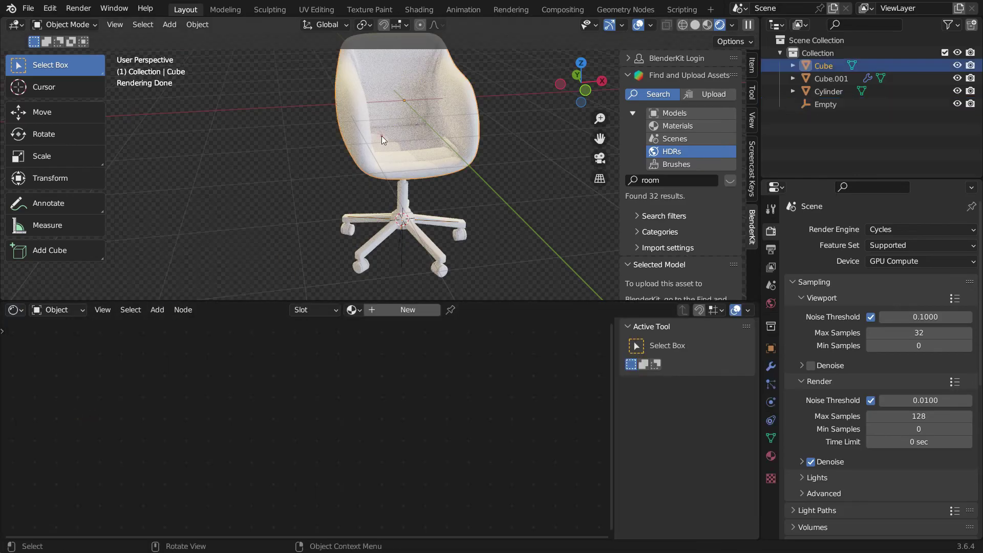
pyautogui.click(392, 308)
pyautogui.doubleClick(374, 310)
pyautogui.write('Seat')
pyautogui.press('Return')
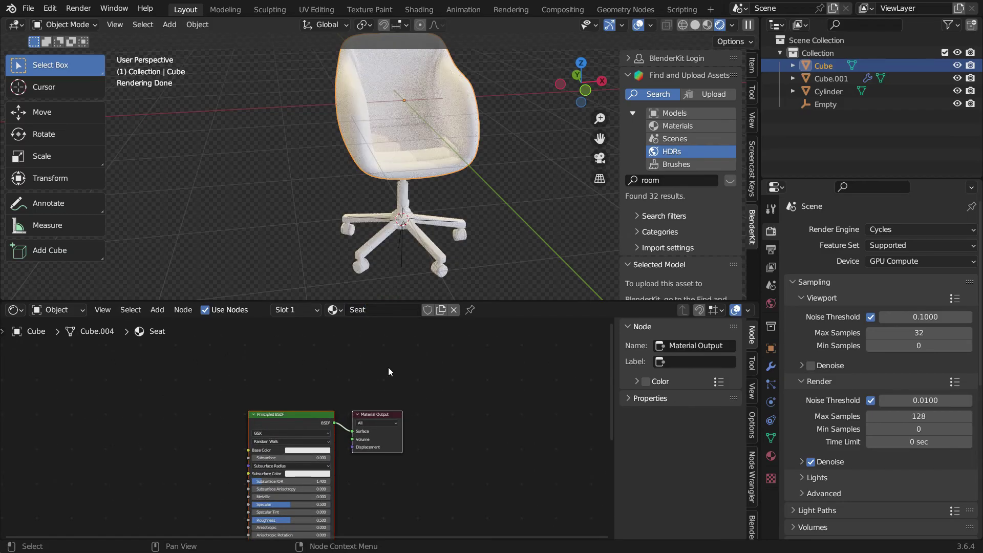
# Filter the BlenderKit materials to texture-based ones and search them for "leather"
pyautogui.click(701, 126)
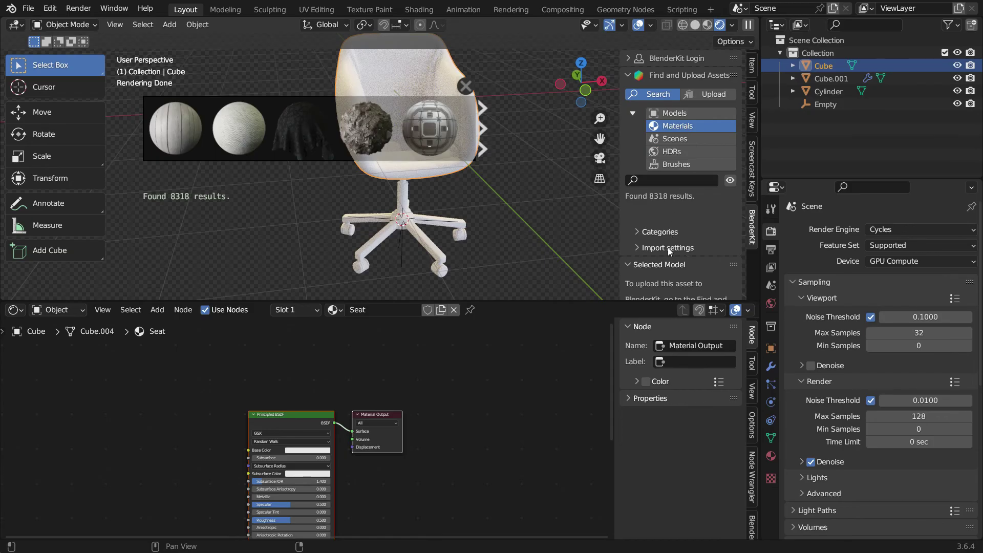
pyautogui.scroll(-2, 668, 248)
pyautogui.click(667, 187)
pyautogui.click(667, 174)
pyautogui.scroll(-3, 657, 204)
pyautogui.click(671, 194)
pyautogui.scroll(4, 657, 245)
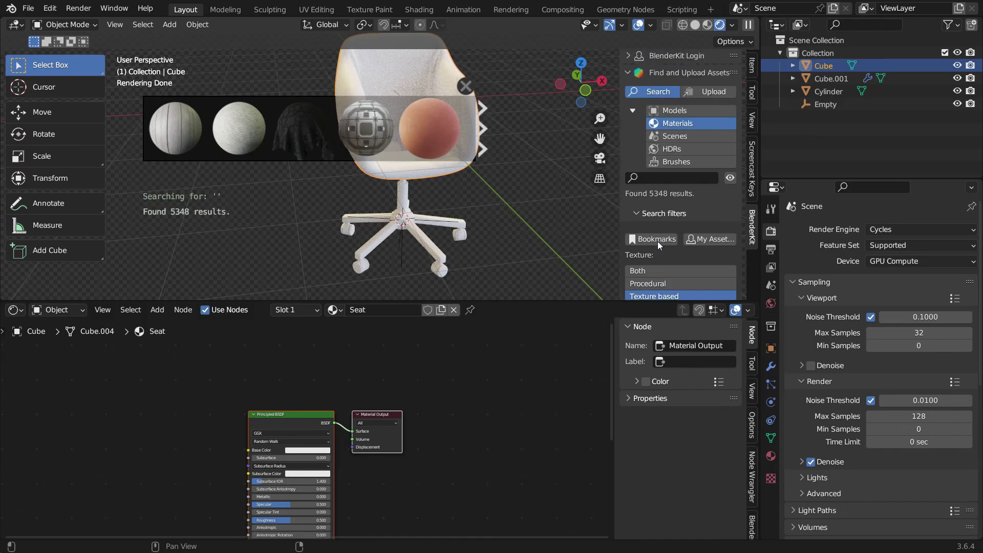
pyautogui.click(673, 176)
pyautogui.write('leather')
pyautogui.press('Return')
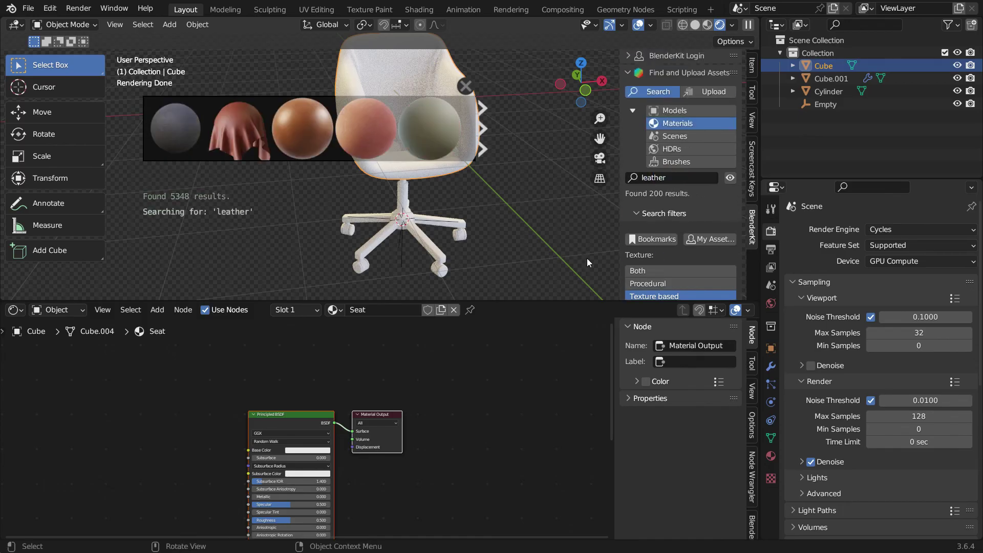
# Apply the glossy brown leather material from the search results to the chair's shell
pyautogui.moveTo(261, 134)
pyautogui.moveTo(287, 127); pyautogui.dragTo(406, 132)
pyautogui.click(465, 86)
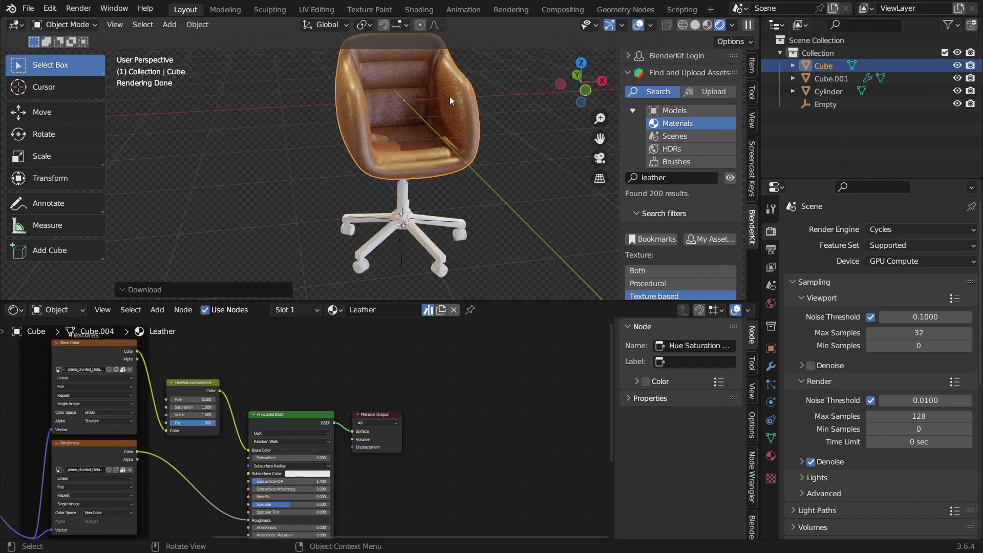
pyautogui.scroll(3, 449, 98)
pyautogui.moveTo(442, 166); pyautogui.dragTo(461, 152, button='middle')
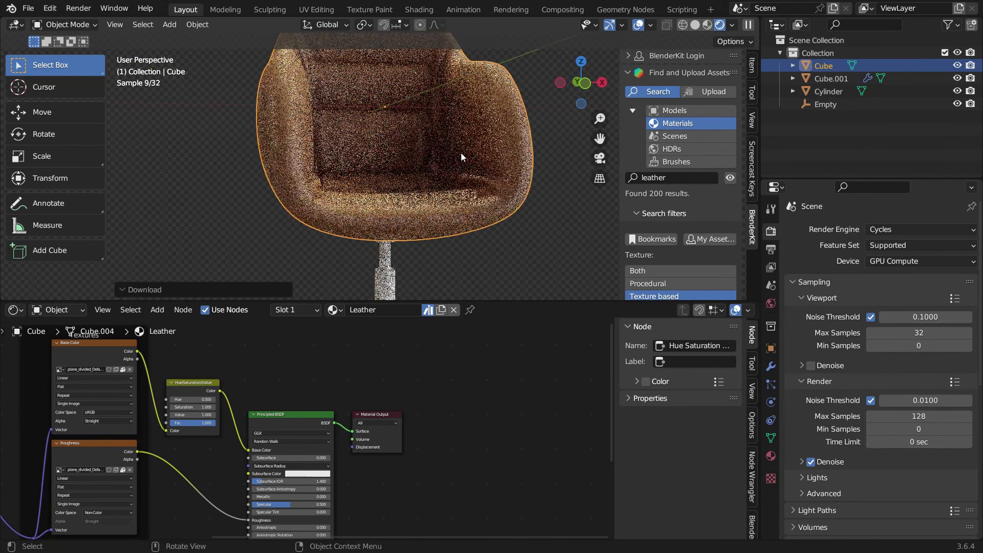
# Create a new material on the chair's central column
pyautogui.scroll(-3, 412, 205)
pyautogui.keyDown('shift'); pyautogui.moveTo(411, 228); pyautogui.dragTo(403, 205, button='middle'); pyautogui.keyUp('shift')
pyautogui.scroll(2, 403, 208)
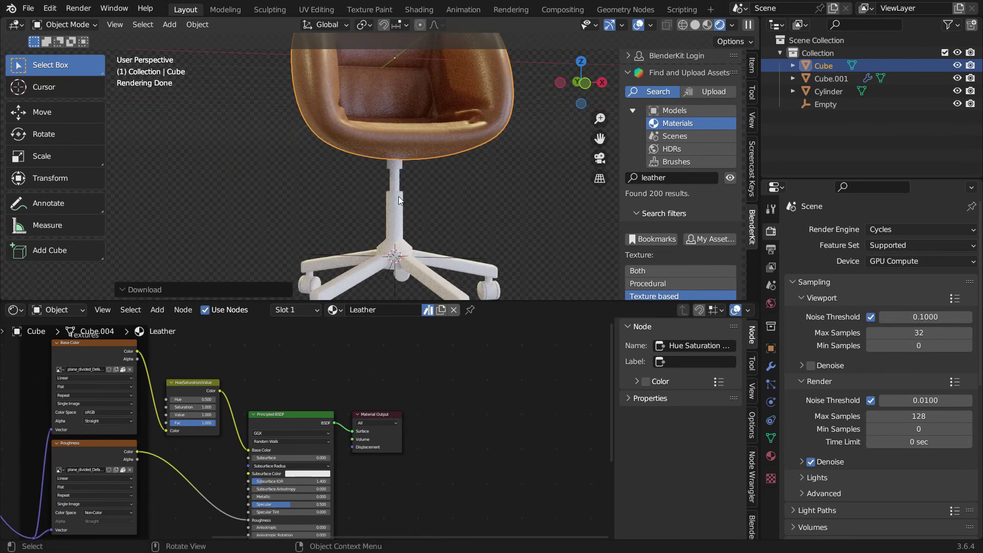
pyautogui.click(400, 200)
pyautogui.click(395, 309)
pyautogui.scroll(6, 315, 435)
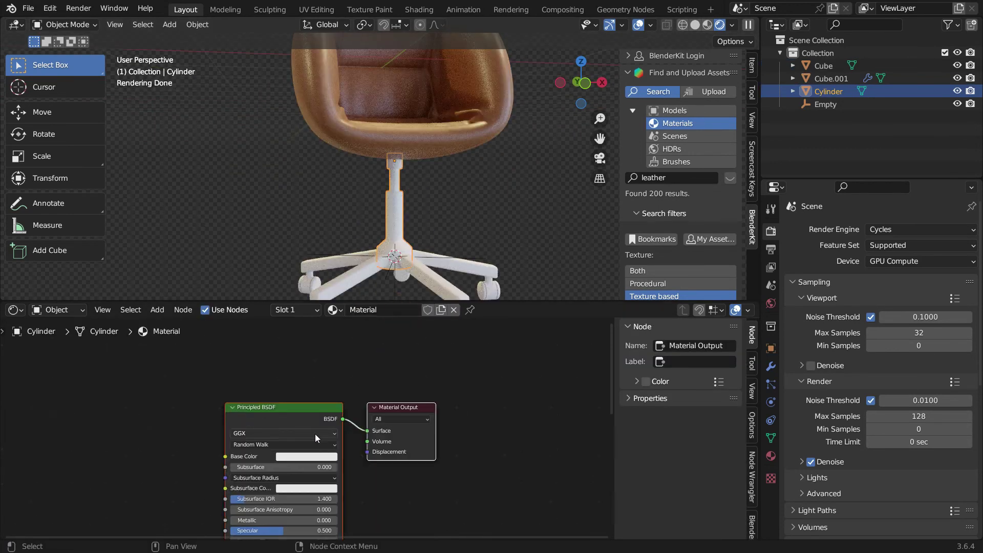
# Search the BlenderKit materials for "metallic" and apply a smooth grey metal from the further results to the column
pyautogui.click(672, 178)
pyautogui.write('metallic')
pyautogui.press('Return')
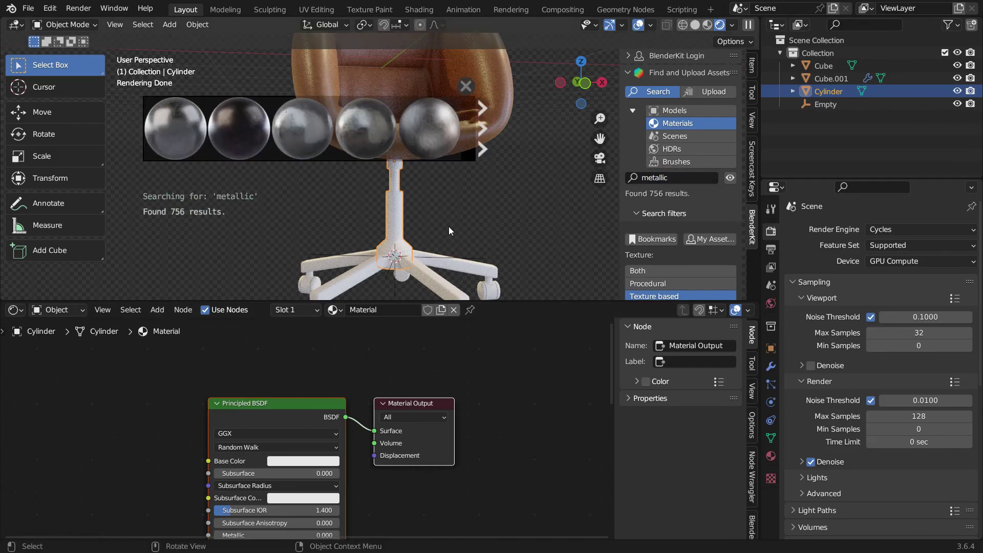
pyautogui.moveTo(385, 124)
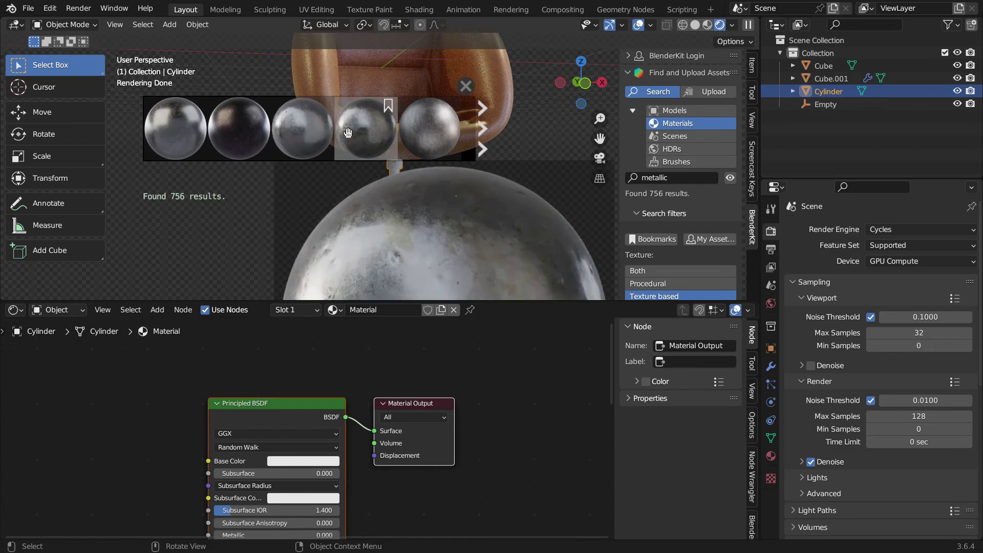
pyautogui.click(480, 141)
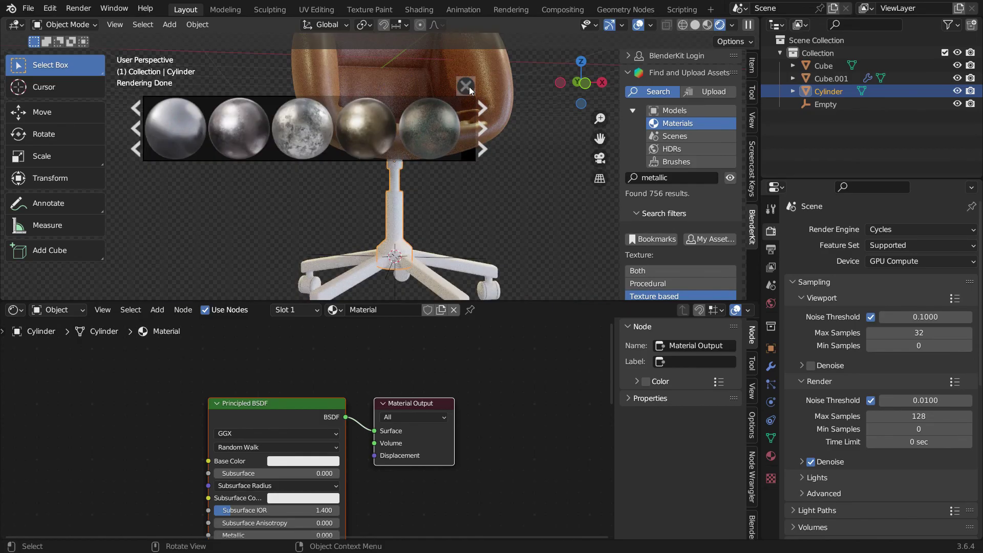
pyautogui.moveTo(241, 134); pyautogui.dragTo(395, 216)
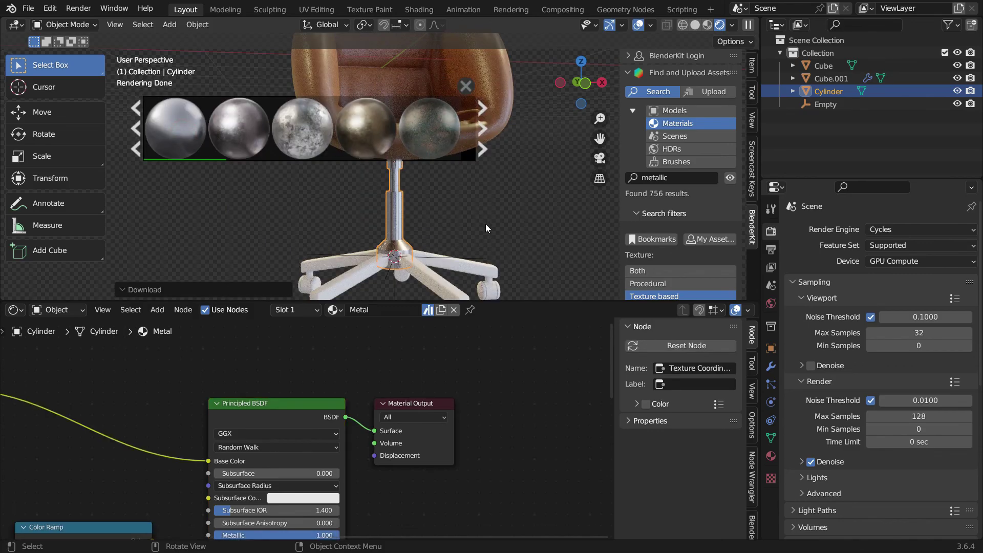
pyautogui.click(466, 88)
# Move the dark stop of the metal's roughness Color Ramp to position 0.077
pyautogui.scroll(3, 394, 227)
pyautogui.scroll(-2, 395, 384)
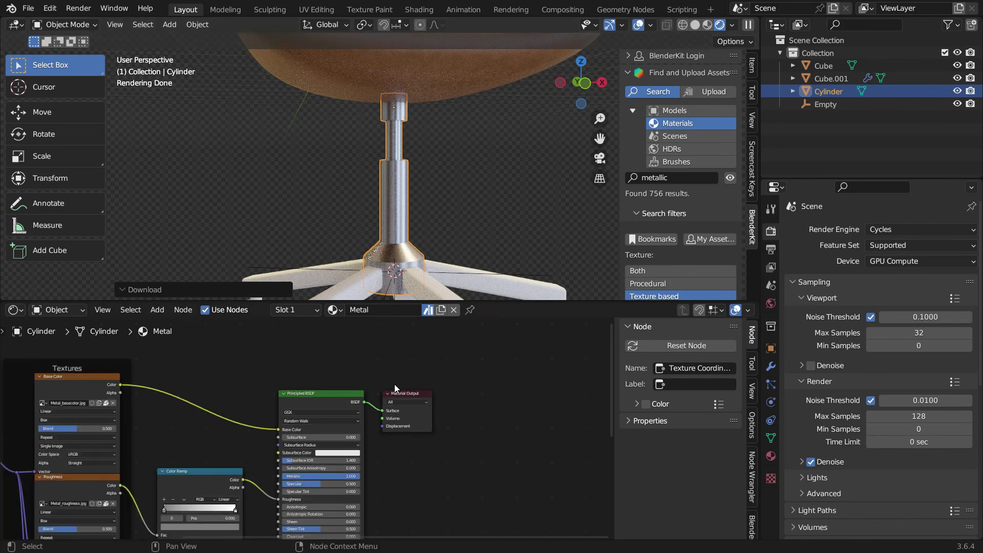
pyautogui.scroll(-4, 394, 384)
pyautogui.moveTo(394, 384); pyautogui.dragTo(454, 364, button='middle')
pyautogui.scroll(12, 302, 452)
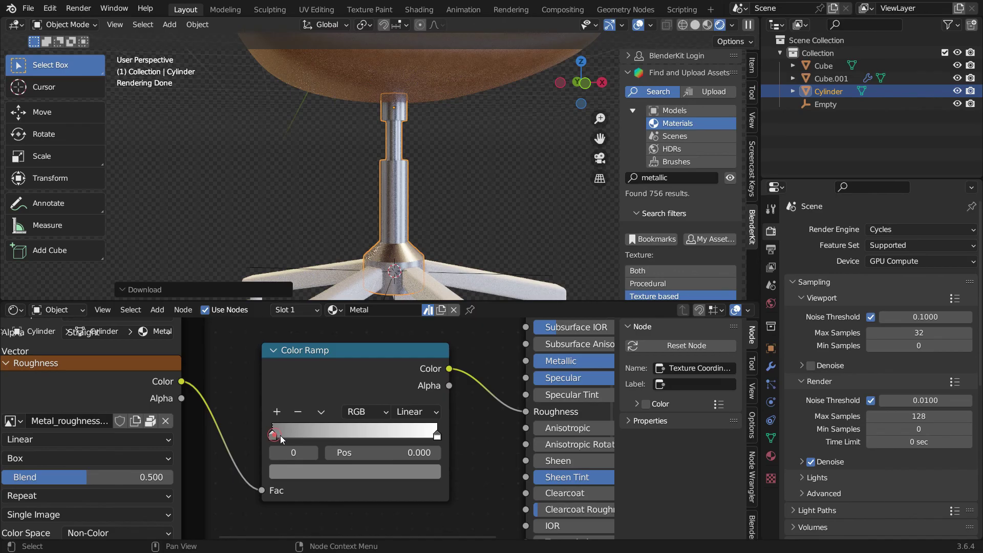
pyautogui.moveTo(283, 435)
pyautogui.mouseDown()
pyautogui.moveTo(310, 439)
pyautogui.moveTo(288, 441)
pyautogui.mouseUp()
# Create a new material on the five-legged base and name it legs
pyautogui.scroll(-2, 388, 222)
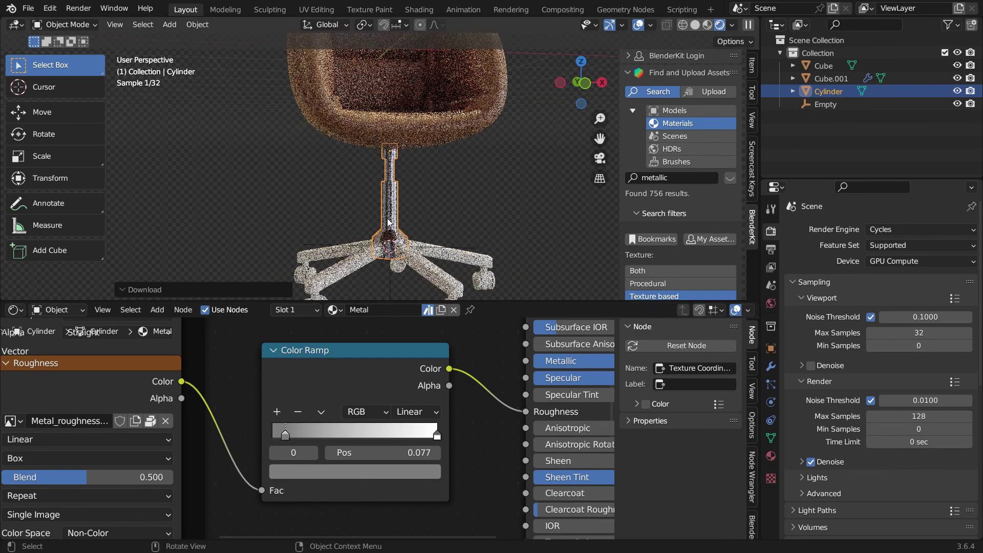
pyautogui.scroll(-1, 389, 222)
pyautogui.click(428, 262)
pyautogui.click(404, 310)
pyautogui.scroll(-10, 247, 417)
pyautogui.scroll(5, 446, 327)
pyautogui.doubleClick(392, 309)
pyautogui.write('legs')
pyautogui.press('Return')
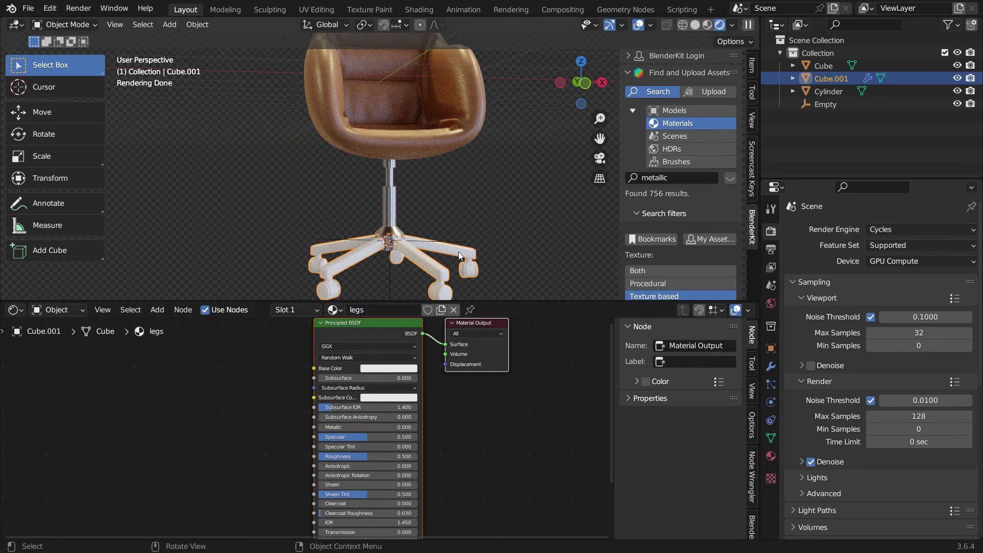
# Search the BlenderKit materials for "plastic" and browse to the third set of results
pyautogui.click(669, 178)
pyautogui.write('plastic')
pyautogui.press('Return')
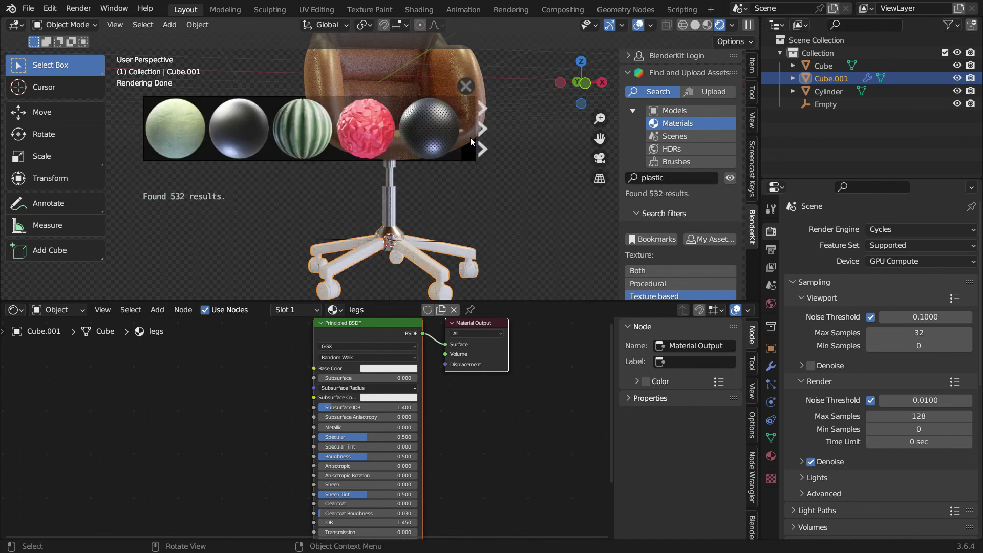
pyautogui.click(481, 137)
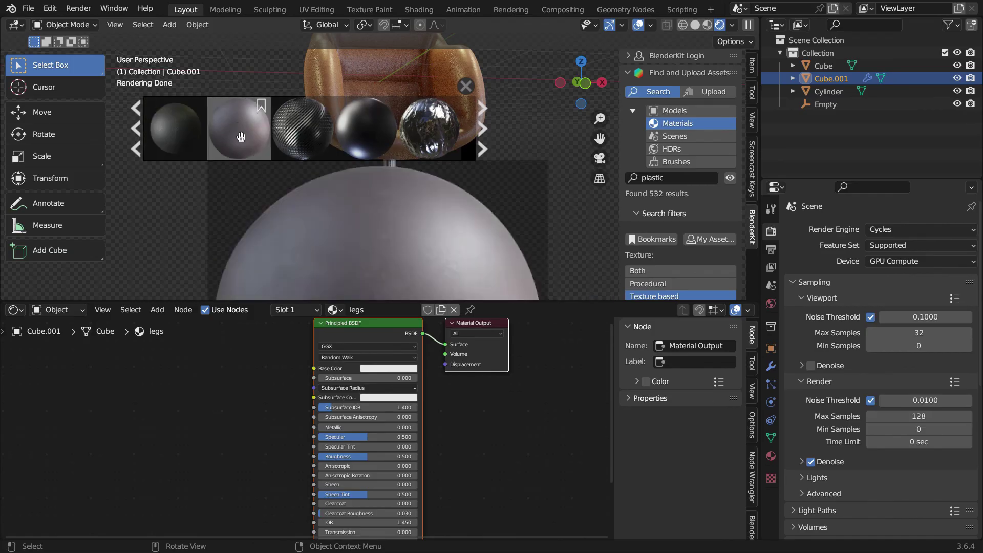
pyautogui.click(489, 140)
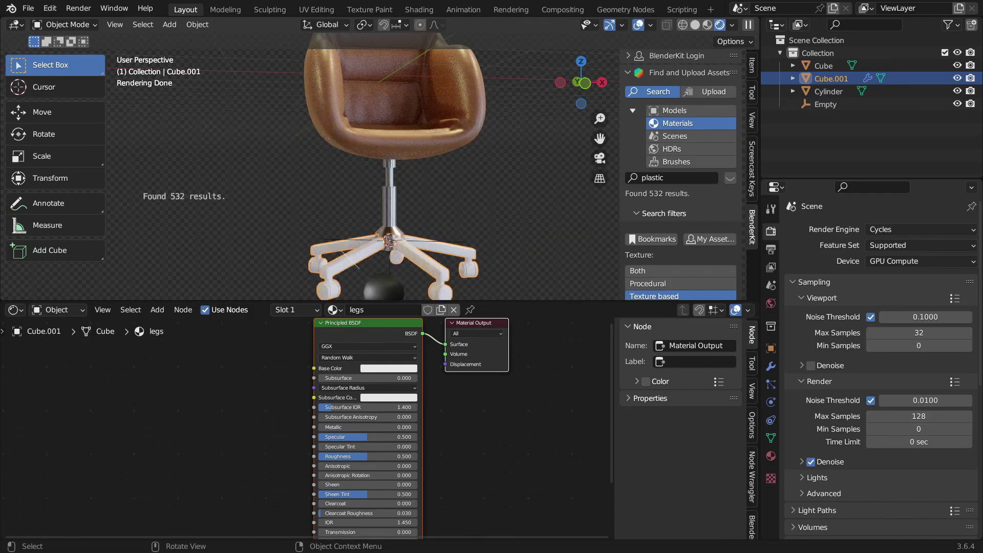
# Apply the matte dark grey plastic from the search results to the five-legged base and close the results
pyautogui.scroll(4, 388, 270)
pyautogui.moveTo(318, 211); pyautogui.dragTo(327, 230, button='middle')
pyautogui.moveTo(239, 129); pyautogui.dragTo(339, 236)
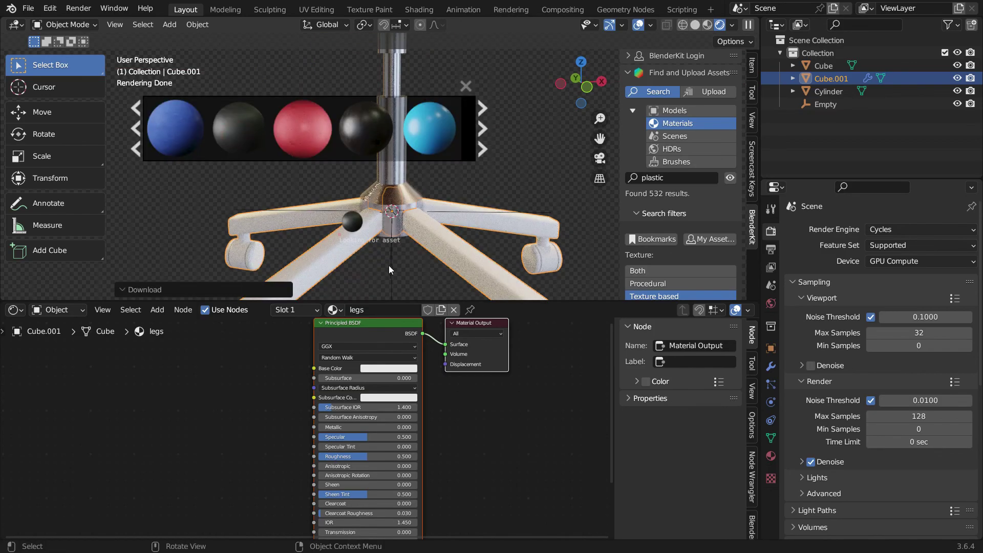
pyautogui.scroll(-4, 376, 225)
pyautogui.scroll(2, 340, 250)
pyautogui.click(465, 86)
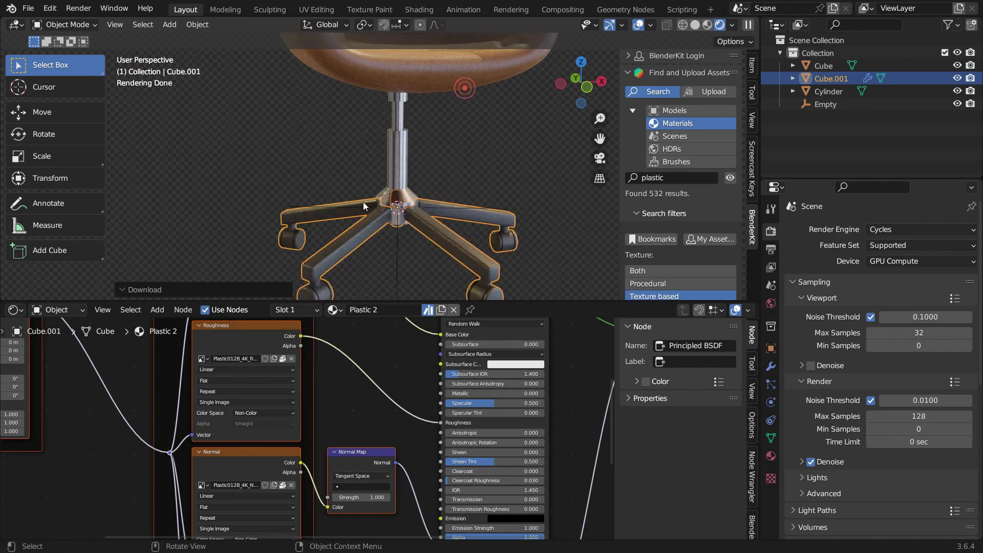
pyautogui.scroll(-2, 360, 219)
pyautogui.moveTo(392, 247); pyautogui.dragTo(424, 251, button='middle')
pyautogui.scroll(-3, 409, 245)
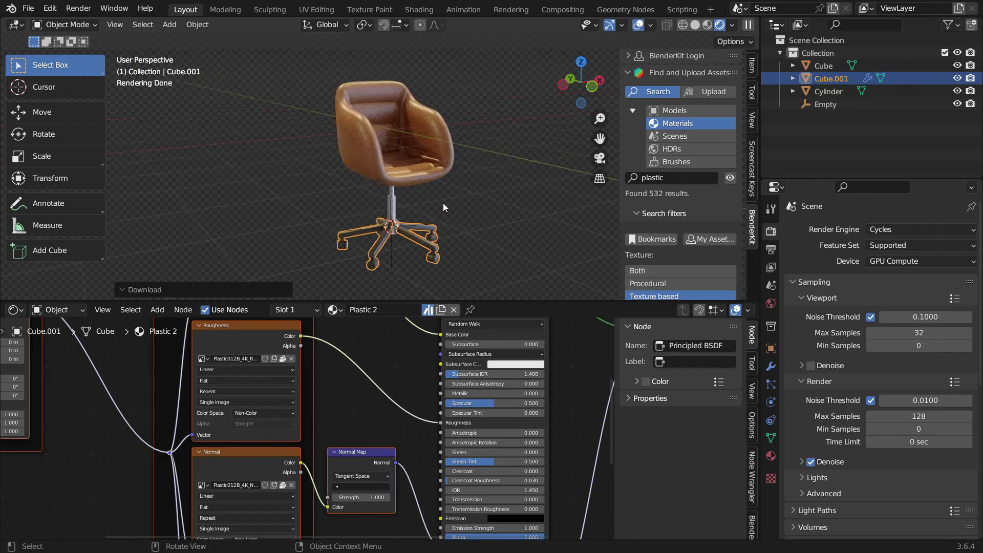
# Add a camera and align it to a three-quarter view of the whole chair
pyautogui.scroll(1, 444, 202)
pyautogui.click(287, 147)
pyautogui.hotkey('shift', 'a')
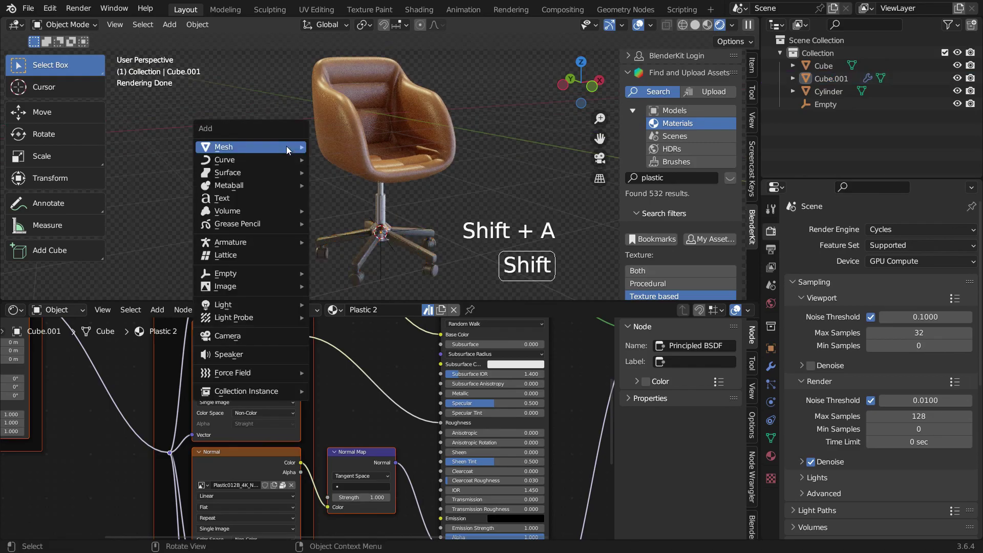
pyautogui.click(250, 335)
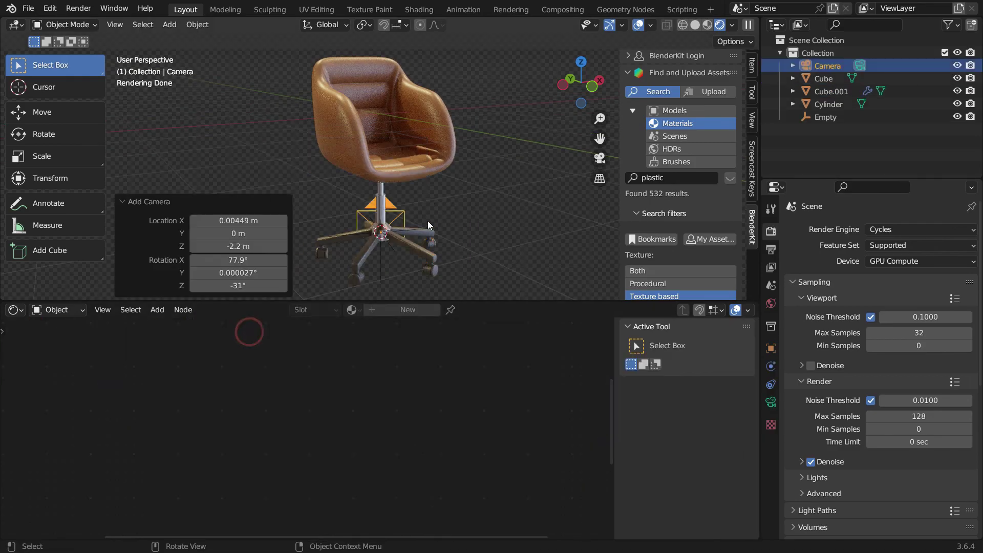
pyautogui.press('ctrl+alt+KP_0')
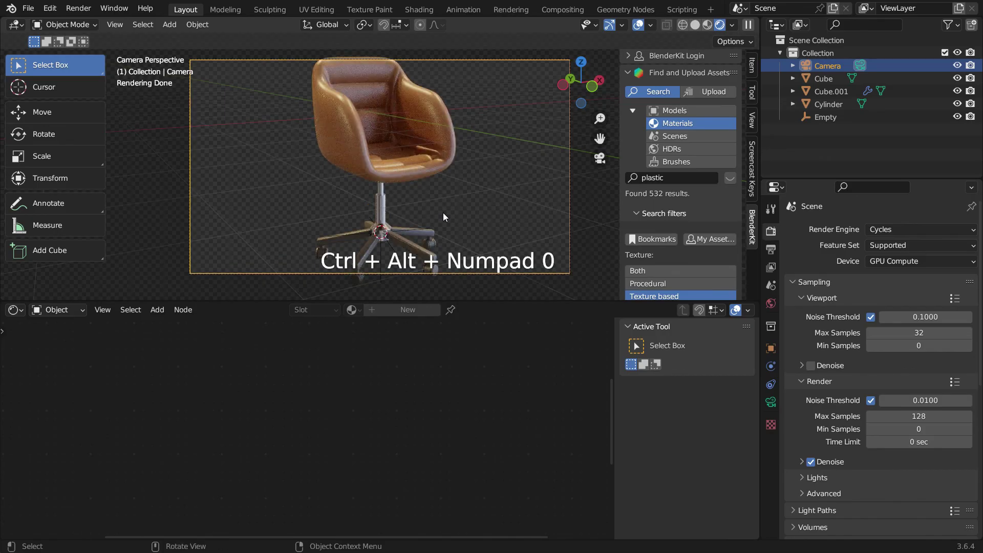
# Set the horizontal render resolution to 1080 px for a square image
pyautogui.click(770, 248)
pyautogui.click(939, 245)
pyautogui.write('1080')
pyautogui.press('Return')
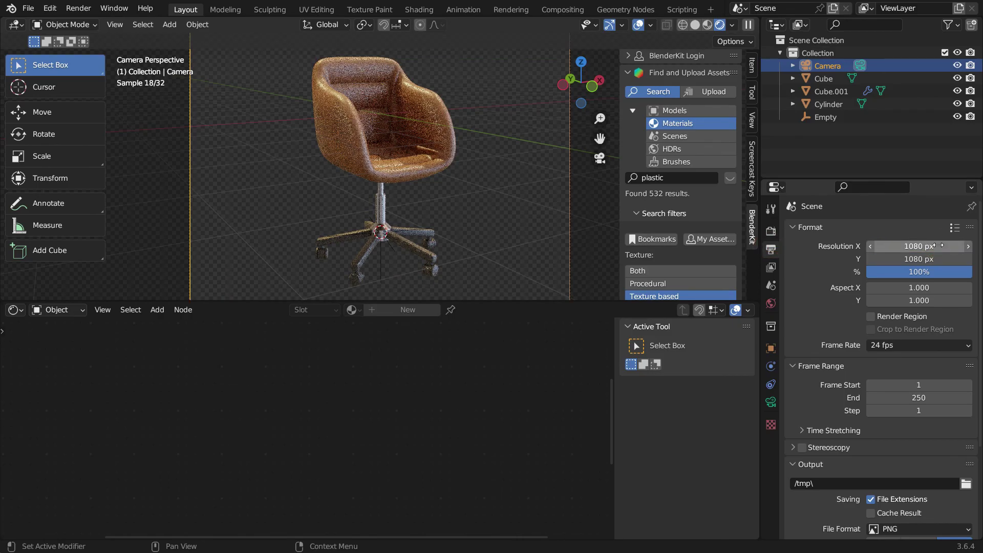
# Move the camera about 2.79 m closer to the chair along its local Z axis and render the image
pyautogui.scroll(-3, 406, 225)
pyautogui.press('g')
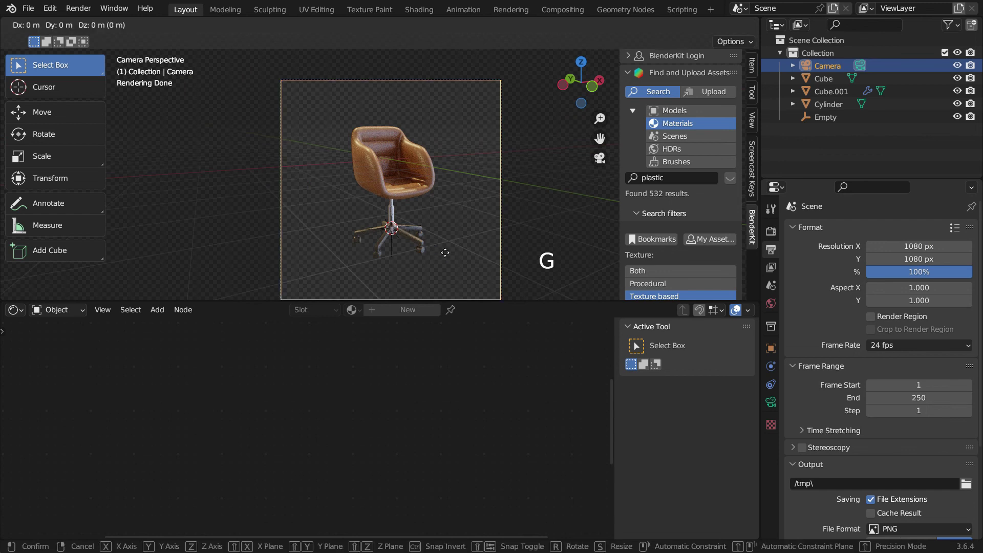
pyautogui.press('z')
pyautogui.press('z')
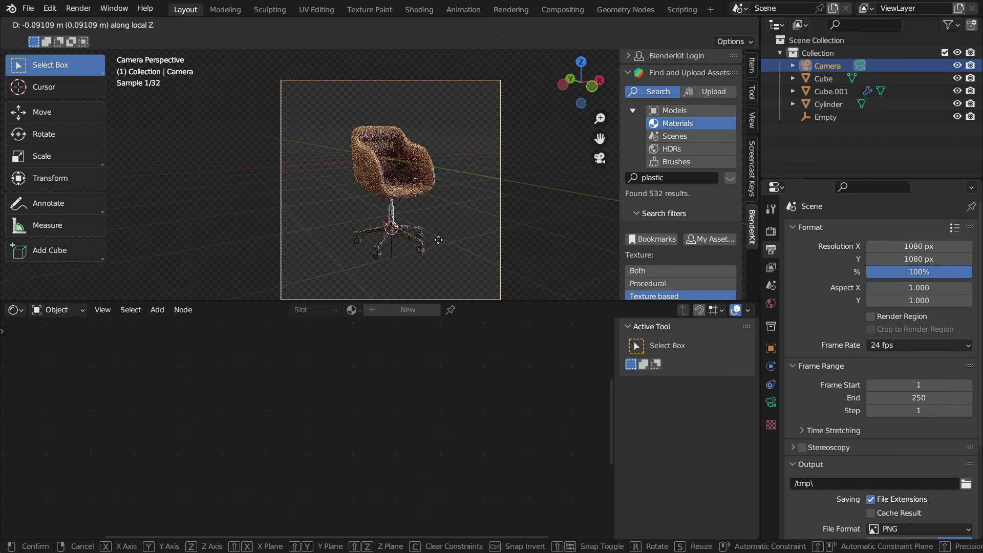
pyautogui.click(426, 204)
pyautogui.click(78, 8)
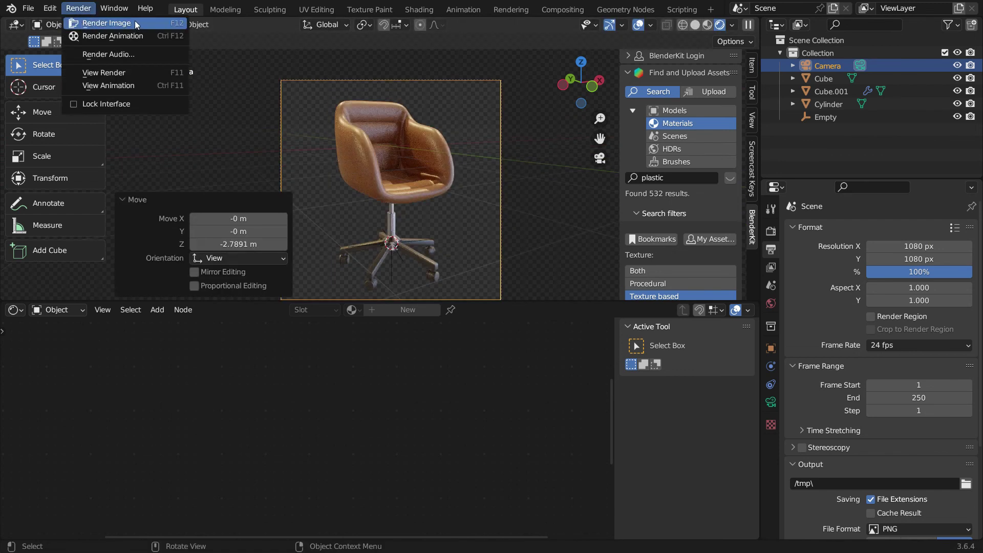
pyautogui.click(88, 27)
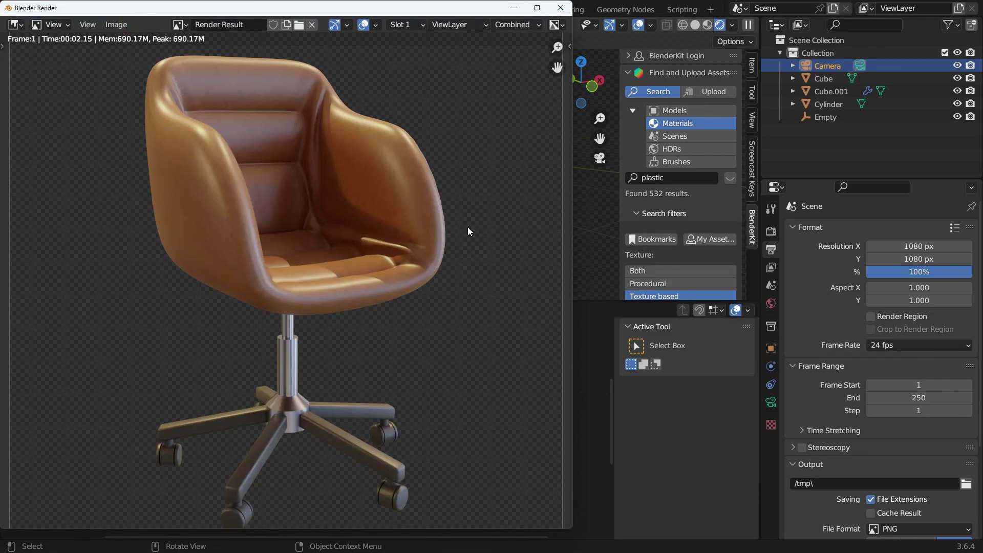